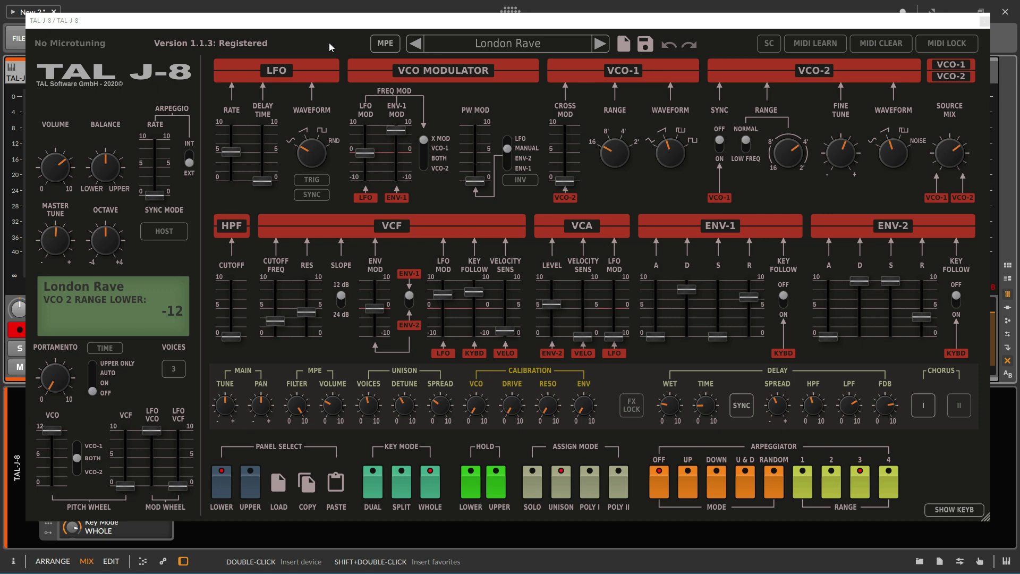
# Reposition the TAL-J-8 plug-in window over the mixer so the whole synth interface is visible.
pyautogui.moveTo(314, 25); pyautogui.dragTo(301, 30)
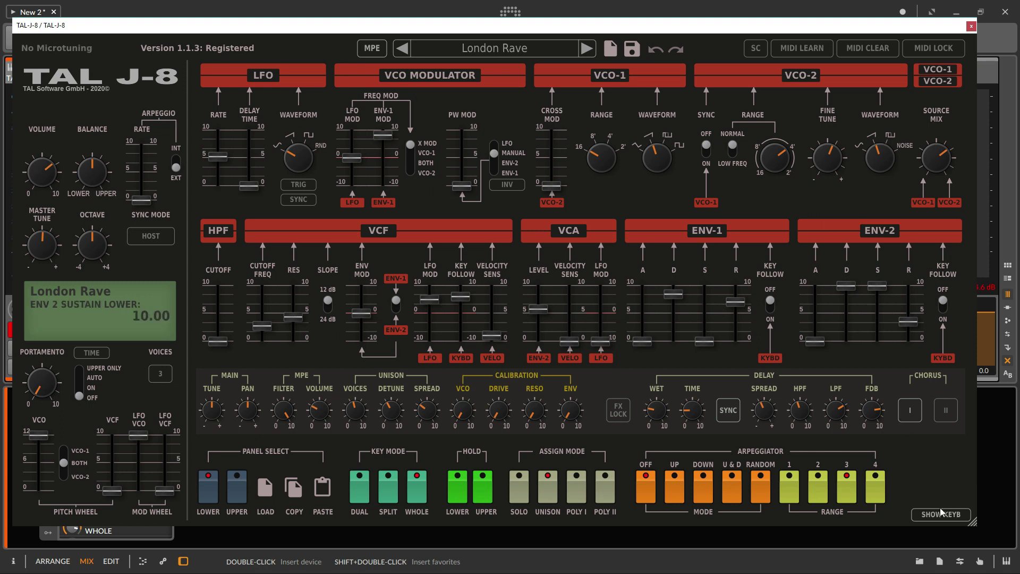
pyautogui.moveTo(396, 28); pyautogui.dragTo(405, 28)
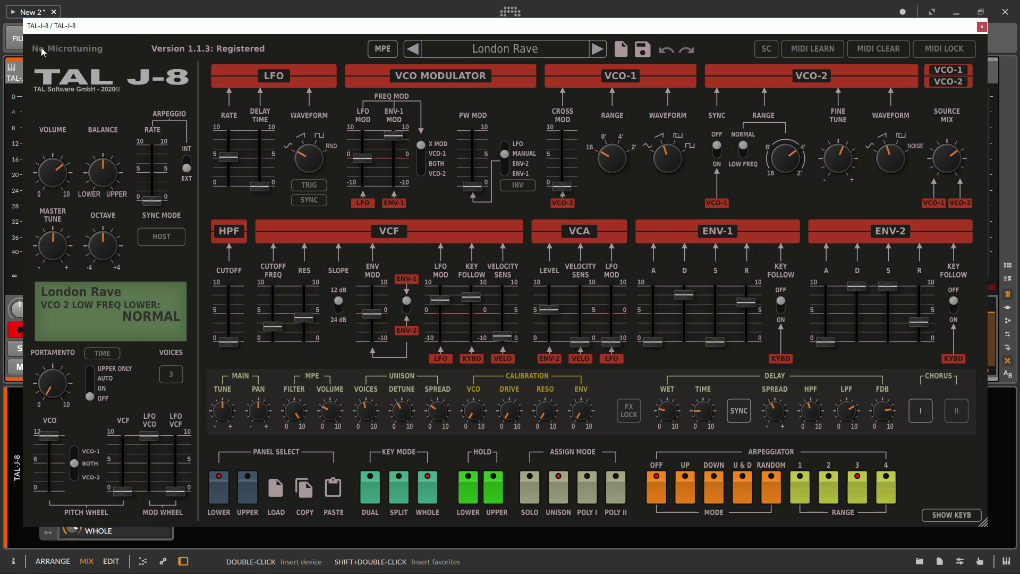
pyautogui.click(96, 53)
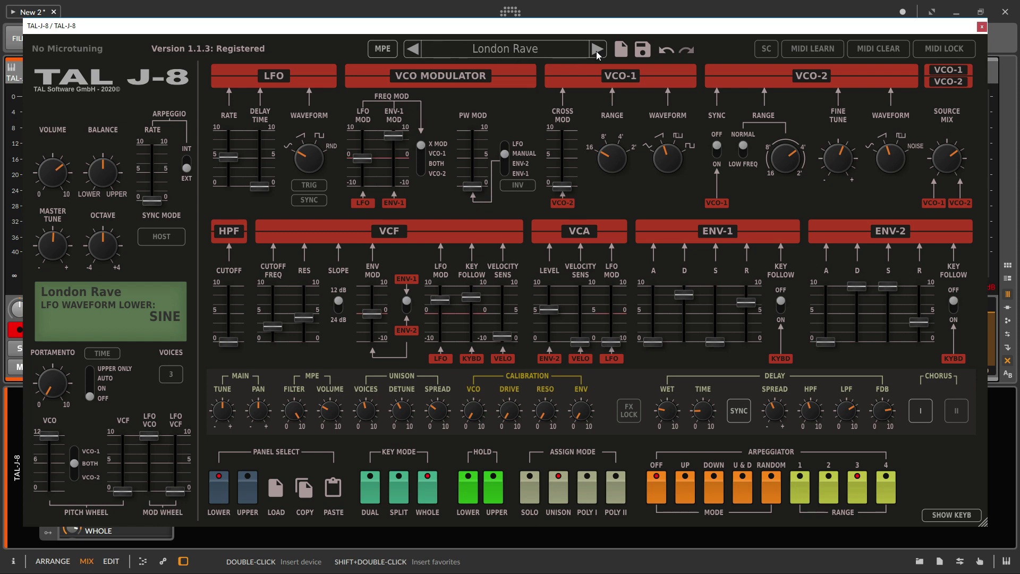
# Restore the plug-in window to its original size, and enlarge it again to nearly the full screen.
pyautogui.click(513, 52)
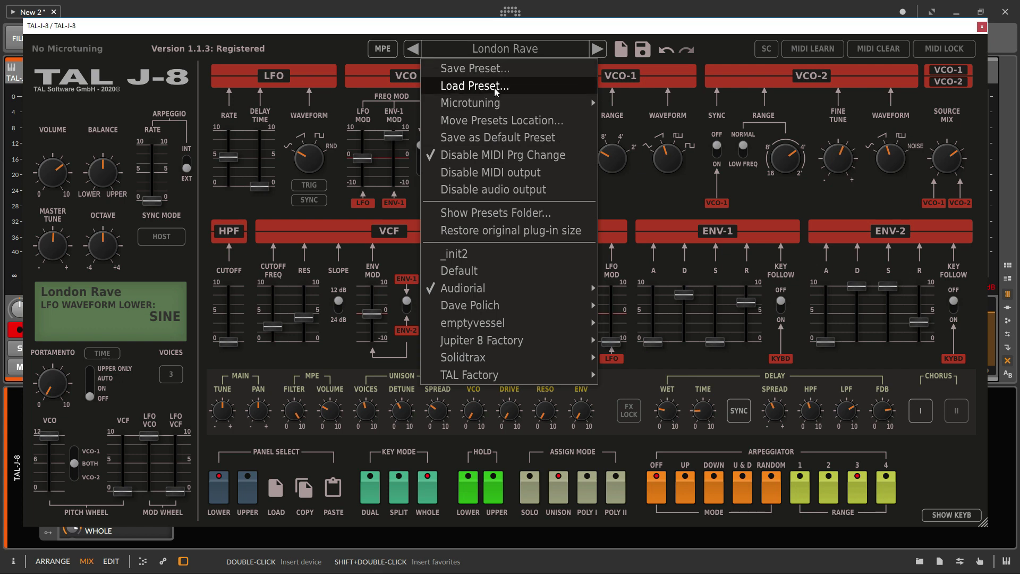
pyautogui.moveTo(505, 103)
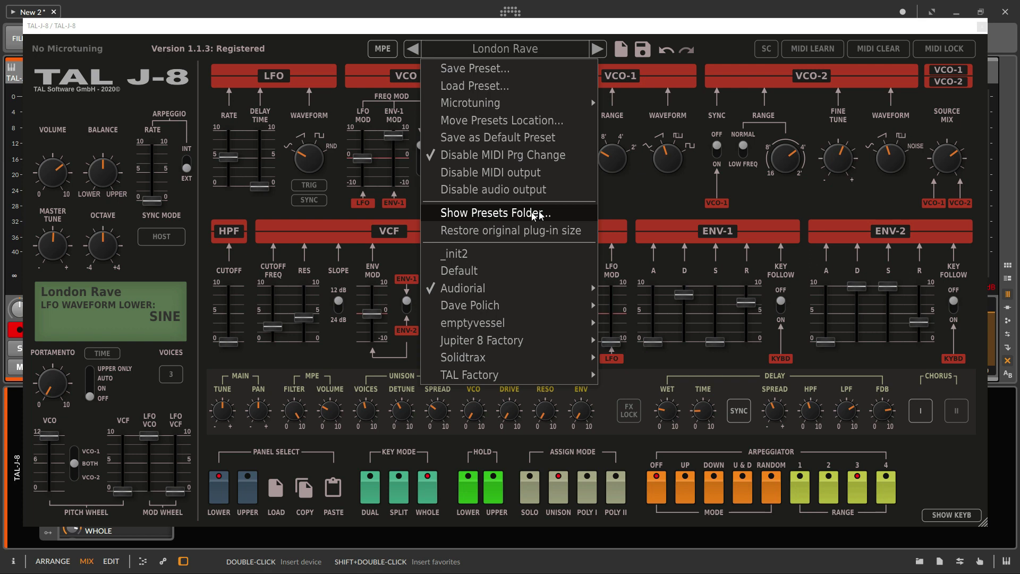
pyautogui.click(469, 231)
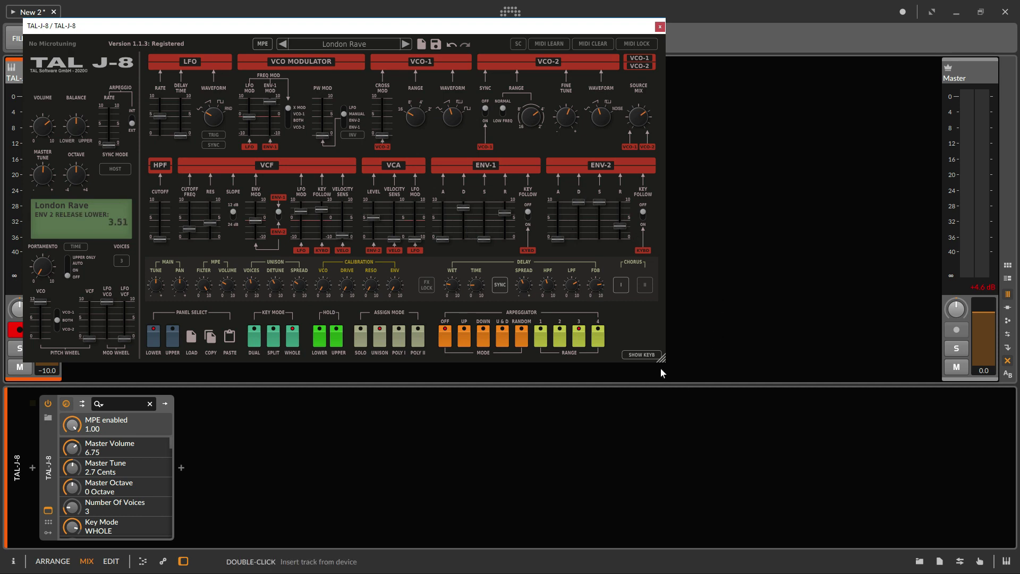
pyautogui.moveTo(658, 357); pyautogui.dragTo(983, 431)
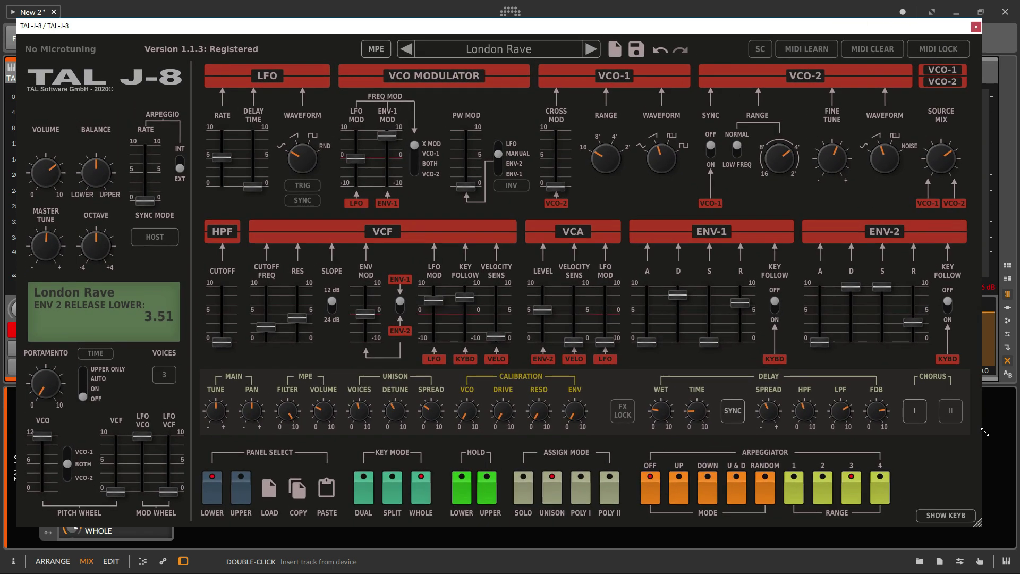
# Examine the preset banks in the preset list, including Jupiter 8 Factory, without loading a preset.
pyautogui.click(518, 49)
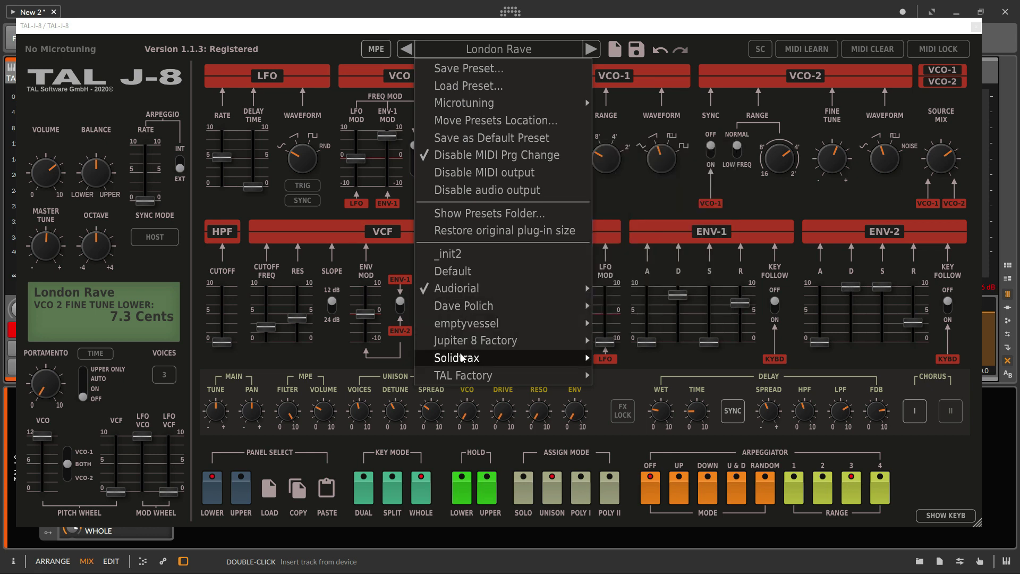
pyautogui.moveTo(430, 297)
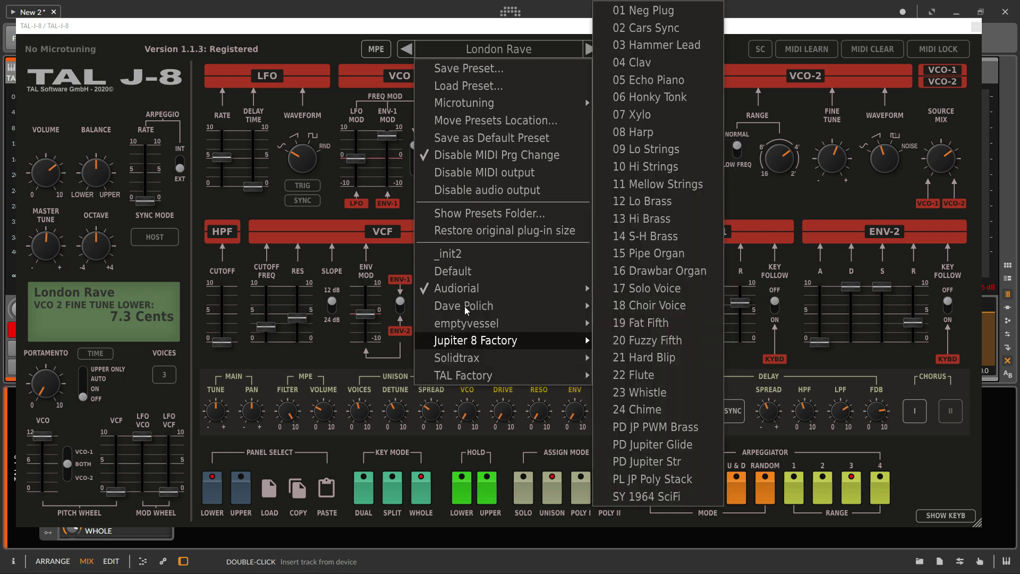
pyautogui.moveTo(468, 379)
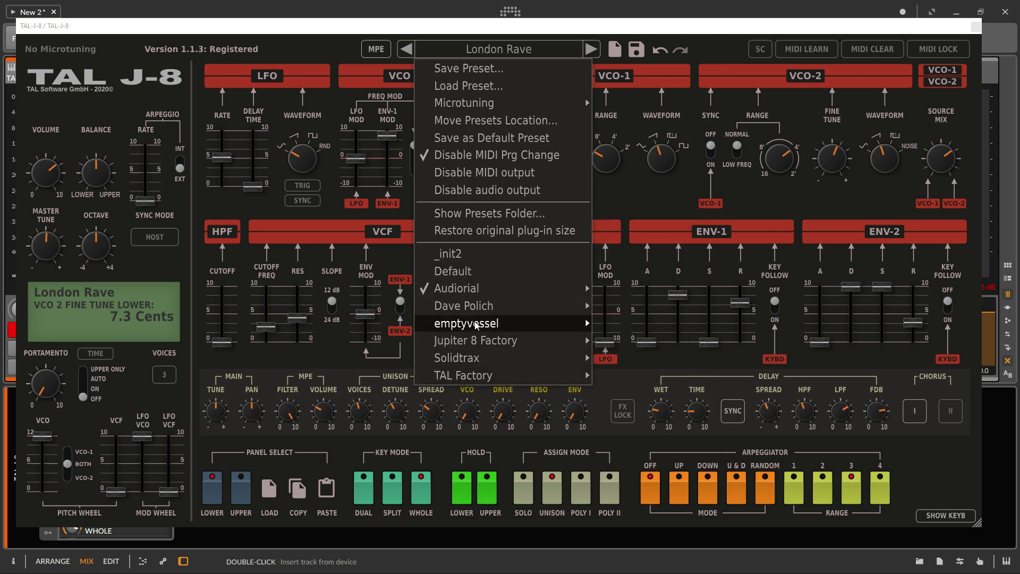
pyautogui.click(459, 25)
# Switch to the previous preset _init2 and back to London Rave, and view the Jupiter 8 Factory bank.
pyautogui.click(408, 49)
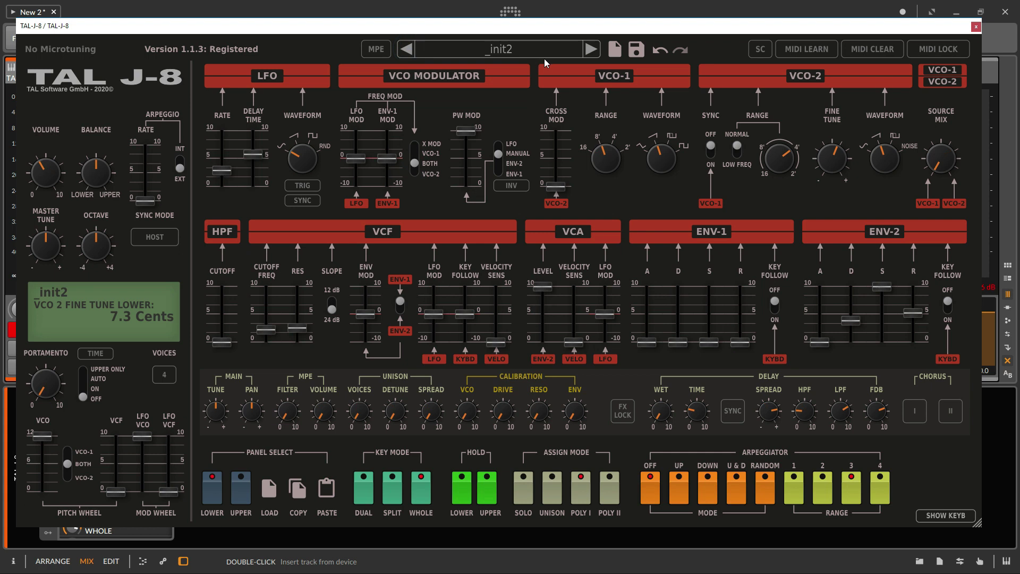
pyautogui.click(590, 52)
pyautogui.click(494, 51)
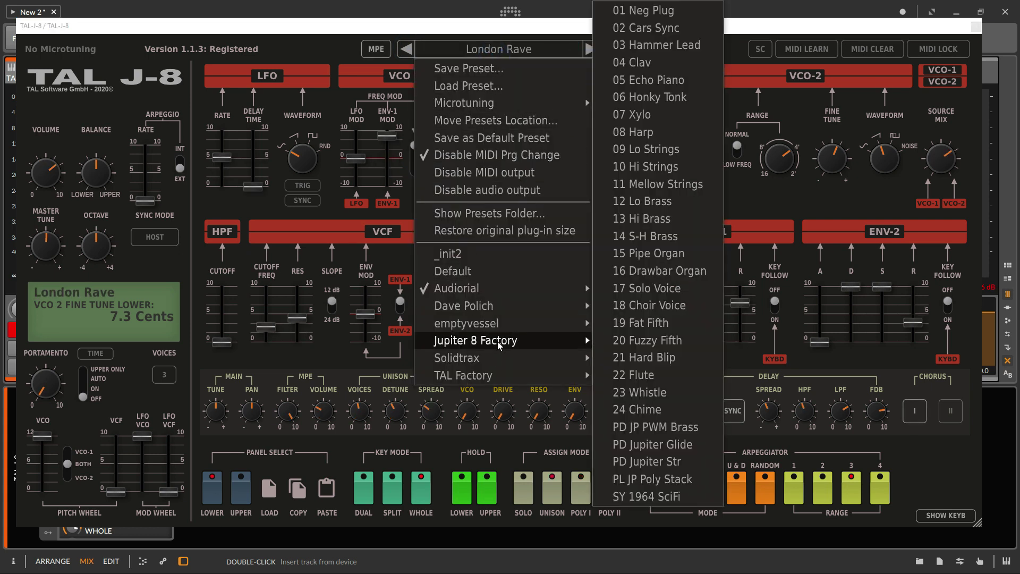
pyautogui.click(579, 32)
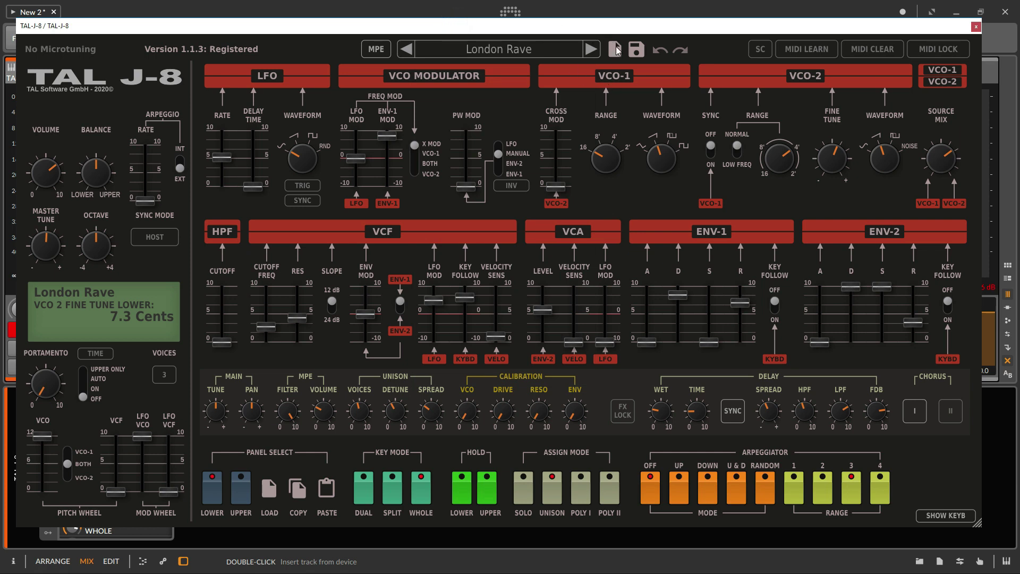
# Open the preset browser, examine the Arp category and the full list across all banks, and close the browser.
pyautogui.click(615, 49)
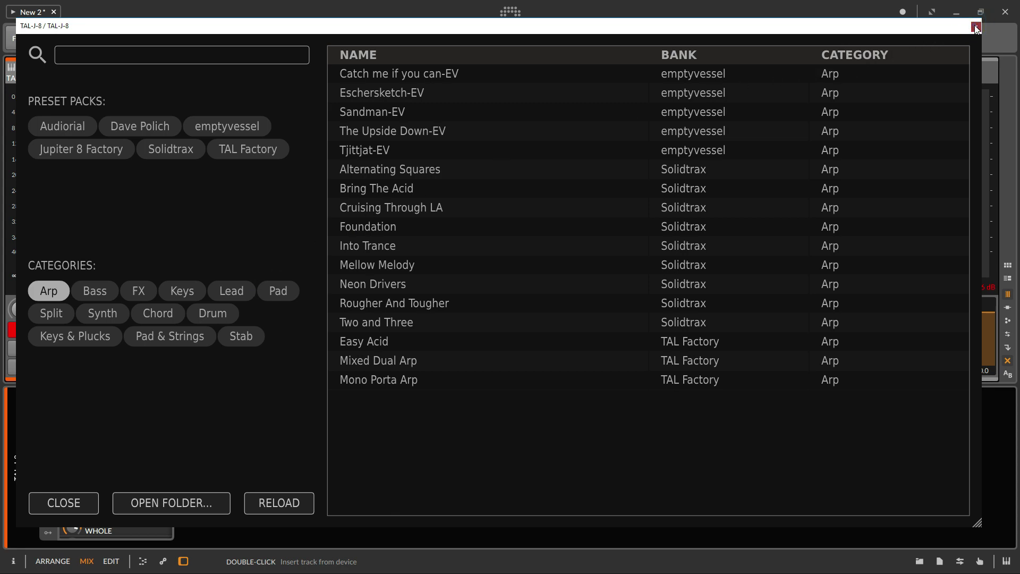
pyautogui.scroll(-7, 540, 260)
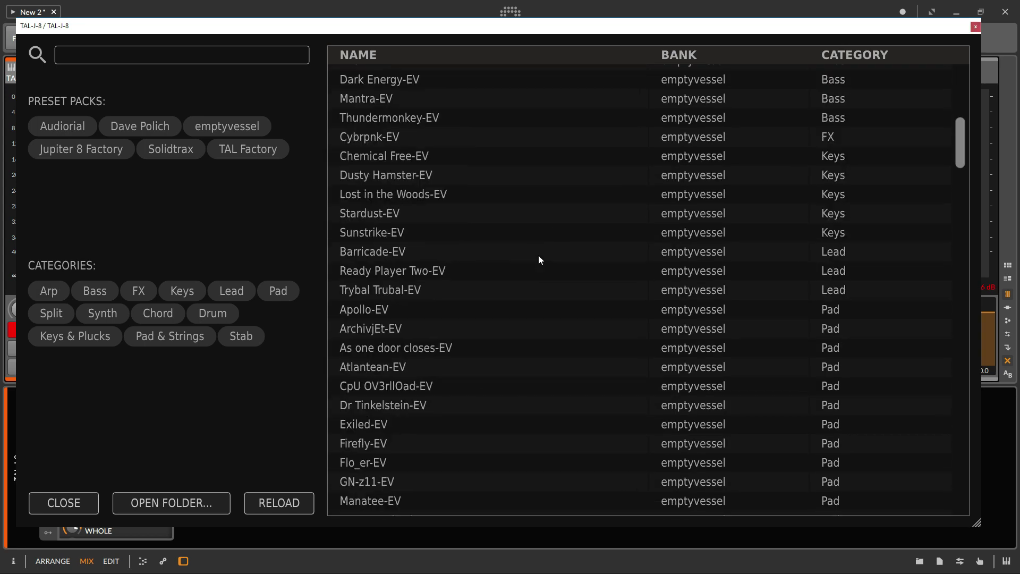
pyautogui.scroll(-20, 540, 260)
pyautogui.scroll(-14, 539, 256)
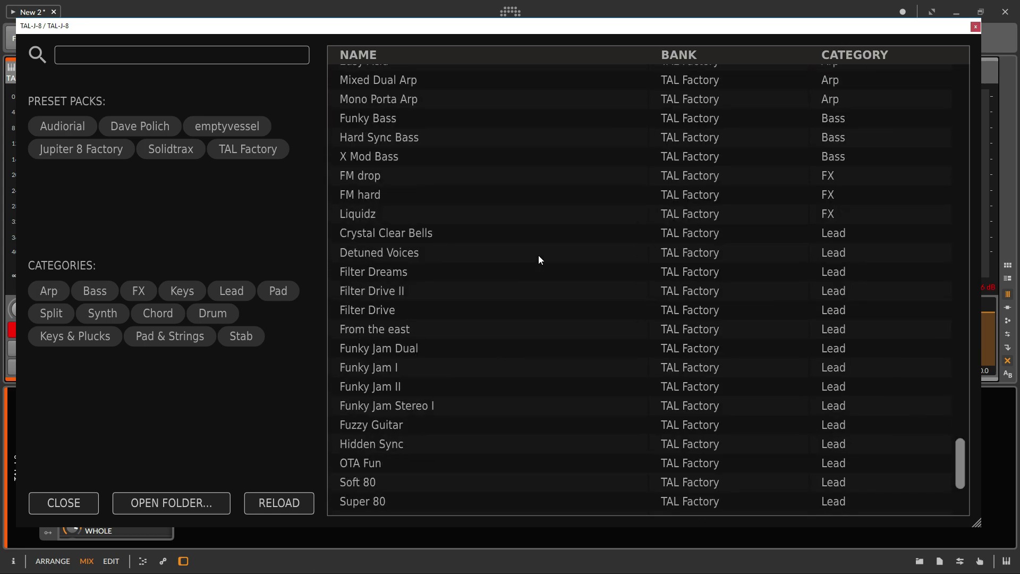
pyautogui.scroll(20, 538, 256)
pyautogui.scroll(15, 537, 255)
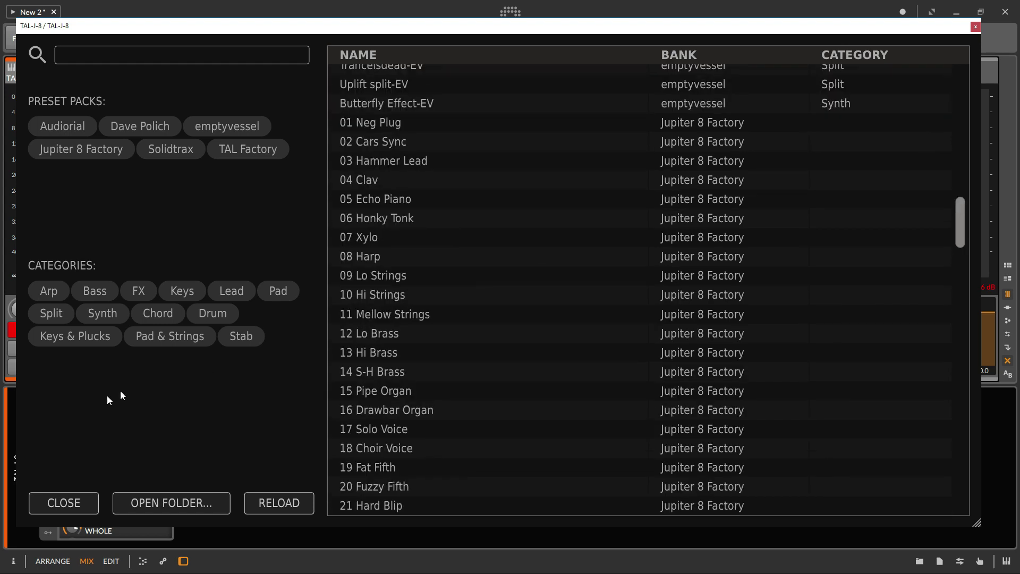
pyautogui.click(52, 501)
# Open the save dialog for the London Rave preset and cancel it without saving.
pyautogui.click(639, 54)
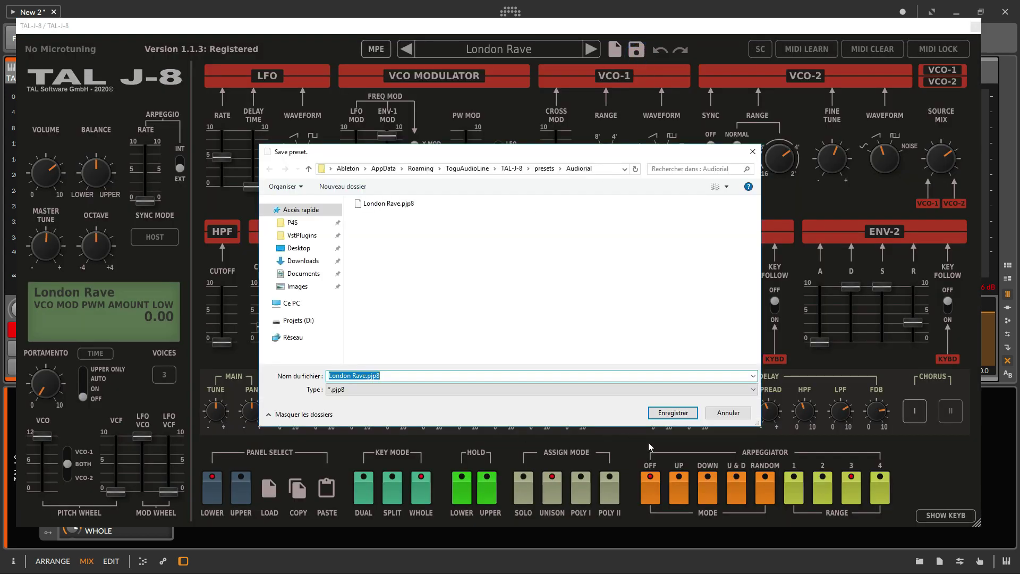
pyautogui.click(739, 412)
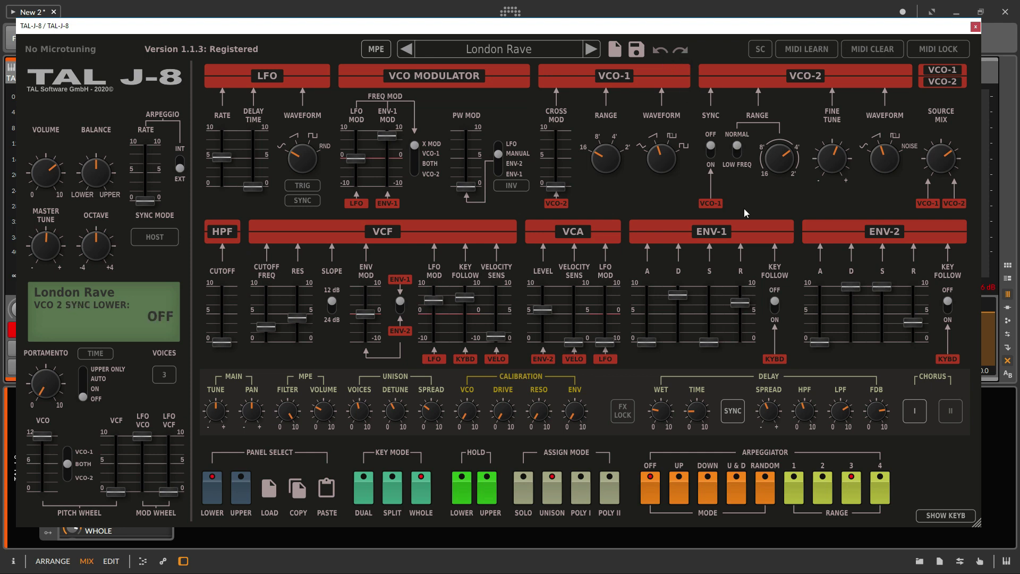
# Raise the ENV-2 attack to its maximum, and undo and redo the change repeatedly, ending on an undo.
pyautogui.moveTo(819, 342); pyautogui.dragTo(819, 288)
pyautogui.click(659, 50)
pyautogui.click(679, 50)
pyautogui.click(662, 50)
pyautogui.click(679, 49)
pyautogui.click(657, 51)
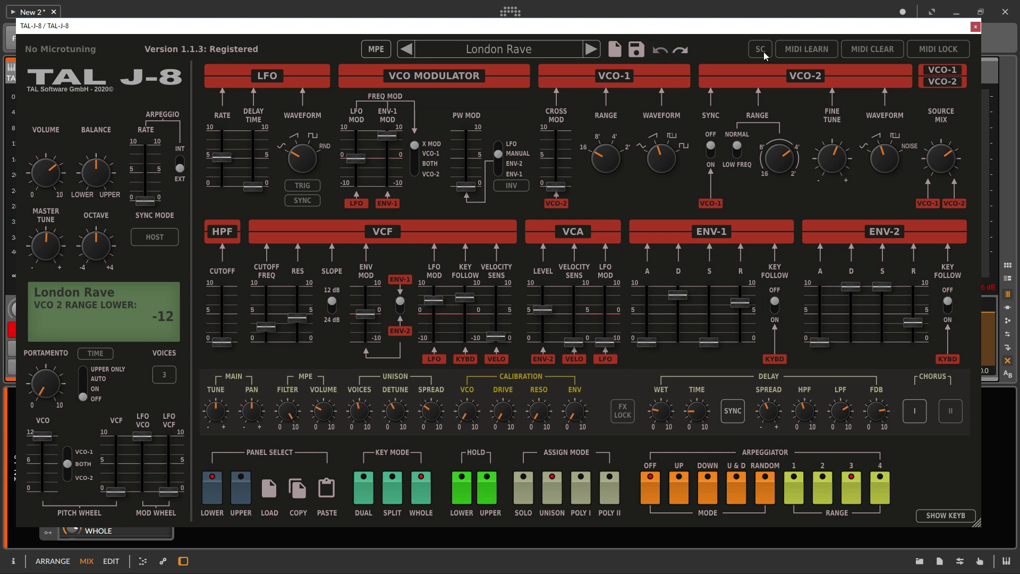
# View the Service Control voice tuning settings for the eight voices and close them.
pyautogui.click(761, 50)
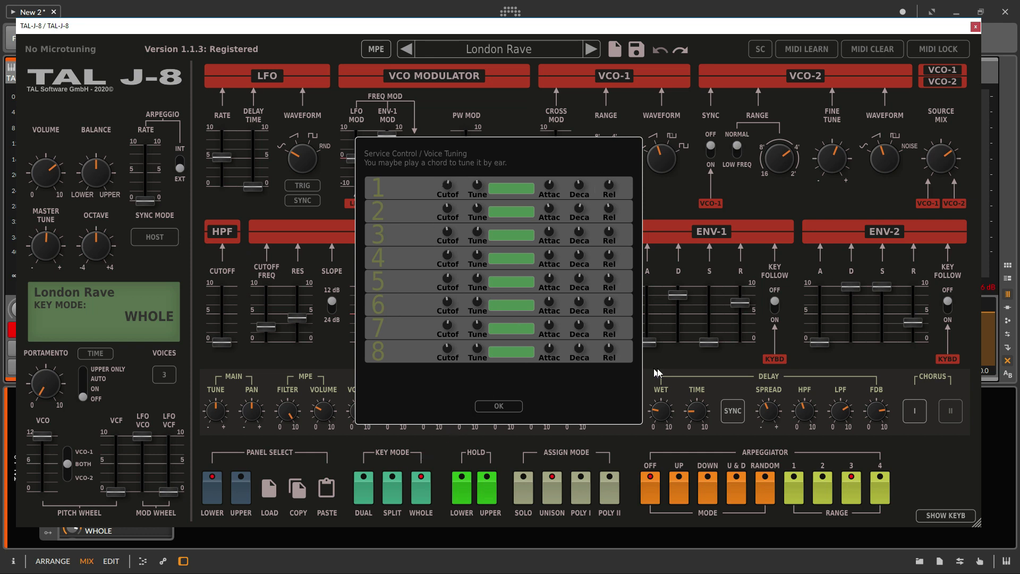
pyautogui.click(492, 408)
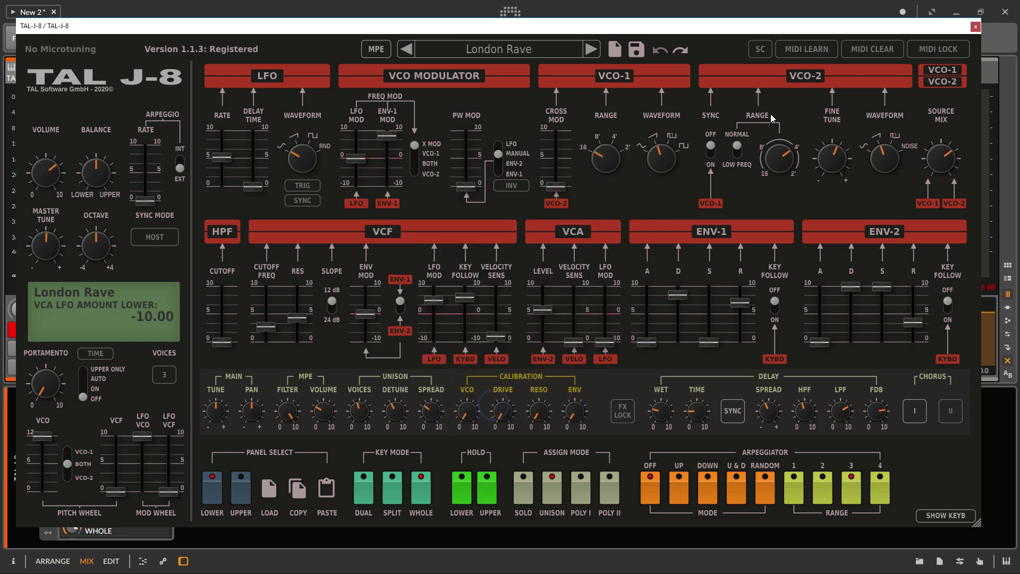
# Use MIDI Learn on the VCF cutoff frequency slider, and try MIDI Clear on the resonance slider.
pyautogui.click(808, 49)
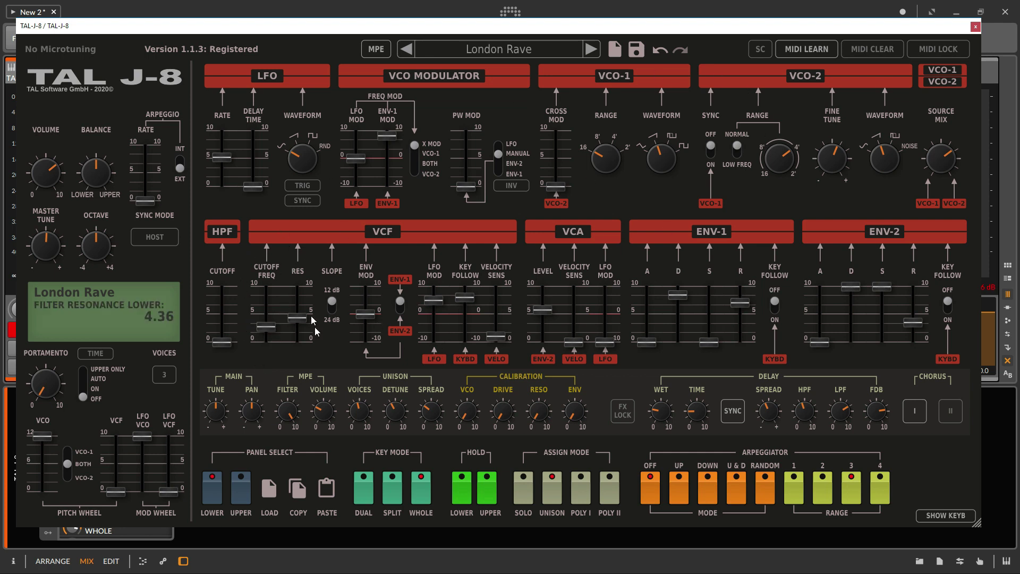
pyautogui.moveTo(262, 332); pyautogui.dragTo(266, 368)
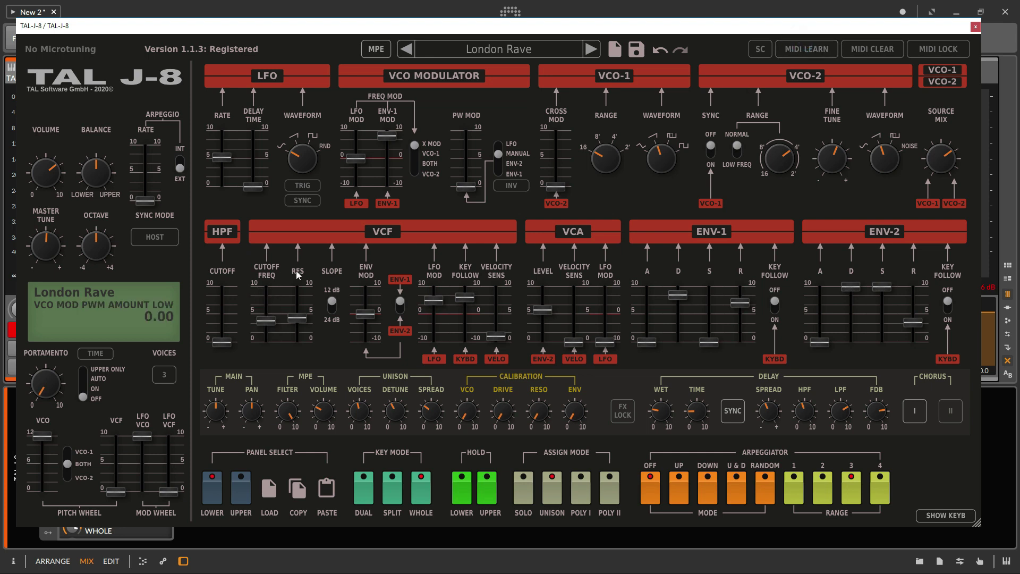
pyautogui.click(879, 52)
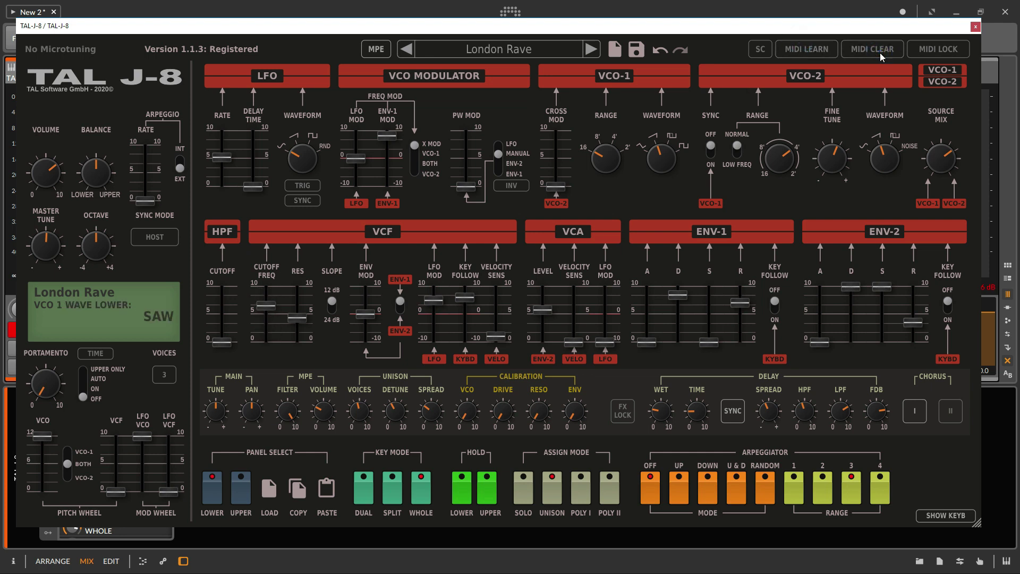
pyautogui.click(291, 319)
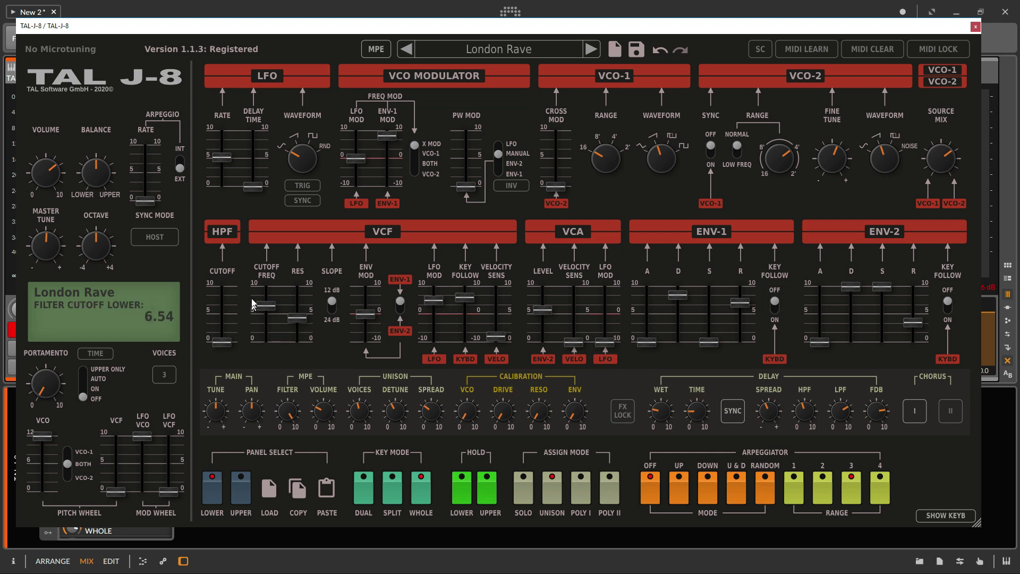
# Toggle MIDI Lock on and off, leaving it disabled.
pyautogui.click(937, 49)
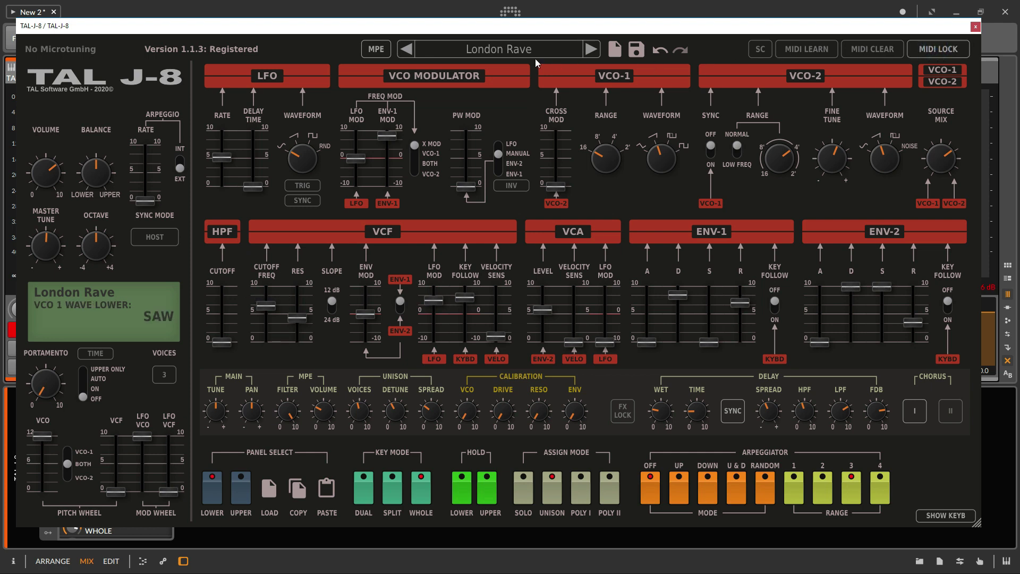
pyautogui.click(925, 49)
pyautogui.click(925, 48)
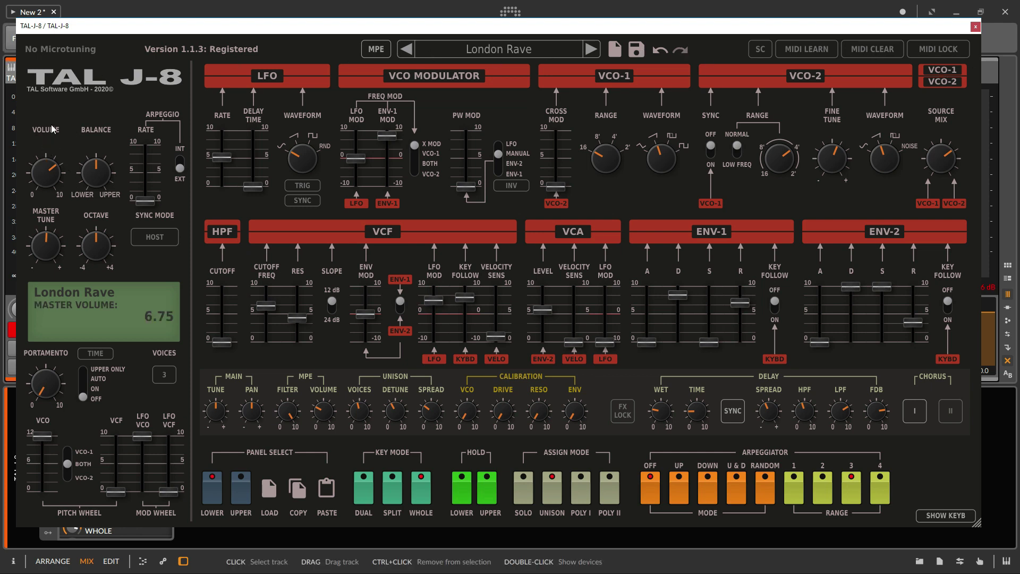
# Load the _init2 preset and sweep the master volume up and down, leaving it slightly below its midpoint.
pyautogui.scroll(-2, 50, 179)
pyautogui.scroll(8, 50, 180)
pyautogui.scroll(-10, 49, 180)
pyautogui.scroll(7, 49, 180)
pyautogui.scroll(-6, 49, 180)
pyautogui.scroll(4, 49, 180)
pyautogui.scroll(4, 50, 179)
pyautogui.scroll(-8, 49, 179)
pyautogui.scroll(8, 49, 179)
pyautogui.scroll(-4, 50, 179)
pyautogui.scroll(-6, 49, 179)
pyautogui.scroll(7, 49, 180)
pyautogui.scroll(-6, 43, 182)
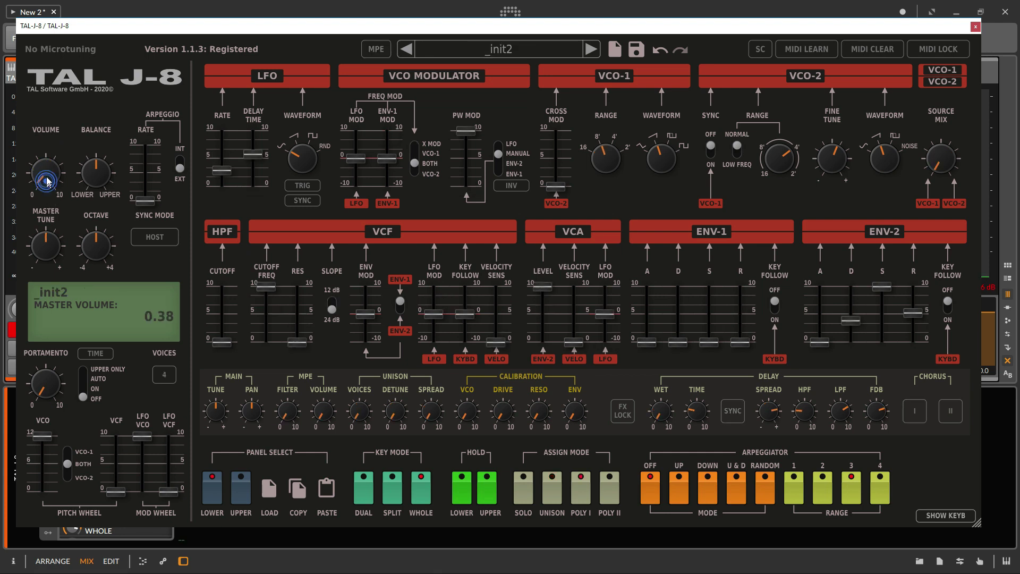
pyautogui.moveTo(47, 177); pyautogui.dragTo(56, 106)
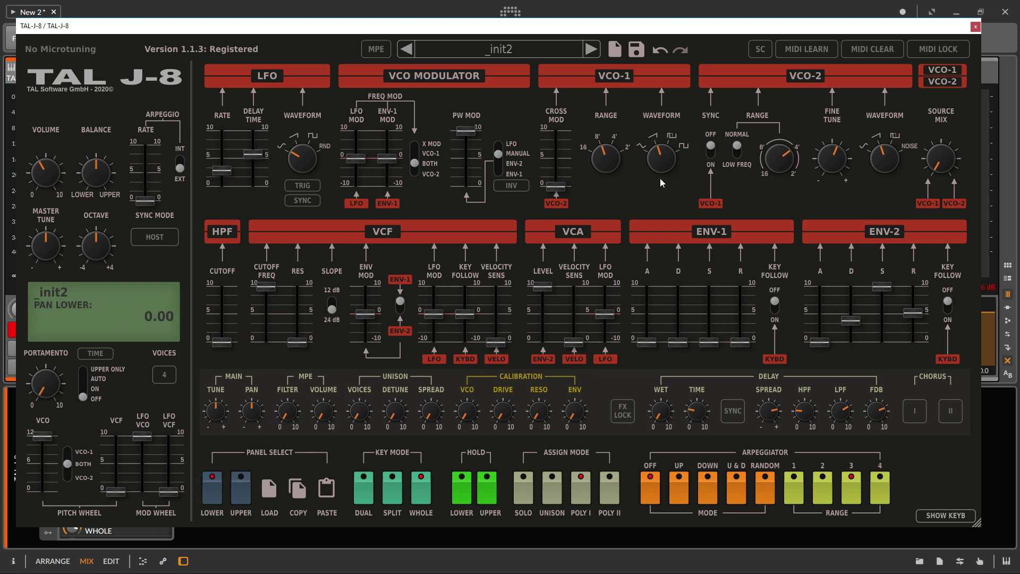
# Set the lower layer's VCO-1 waveform to PULSE, and select the upper panel with the key mode set to Dual.
pyautogui.moveTo(672, 159); pyautogui.dragTo(676, 4)
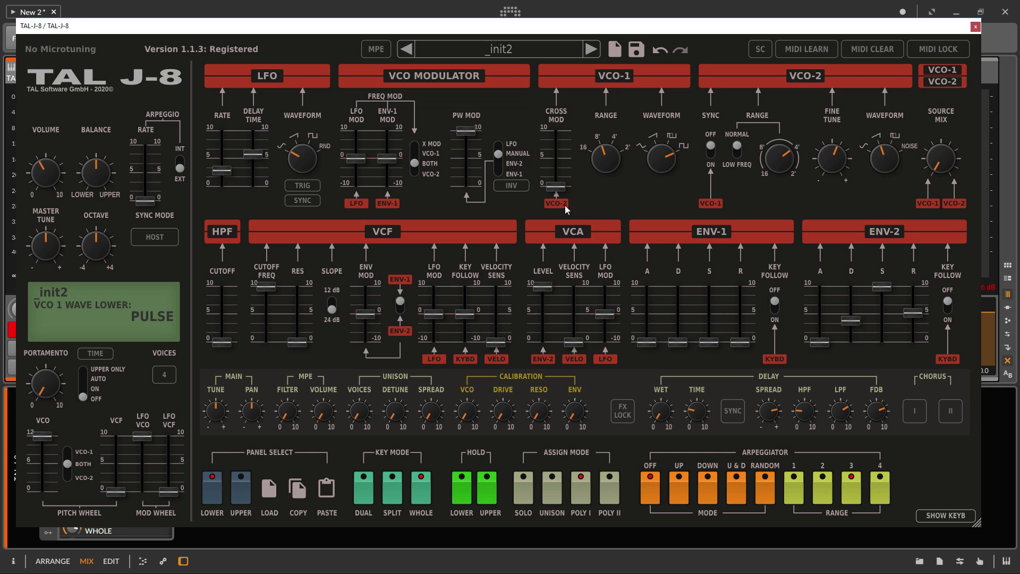
pyautogui.click(240, 491)
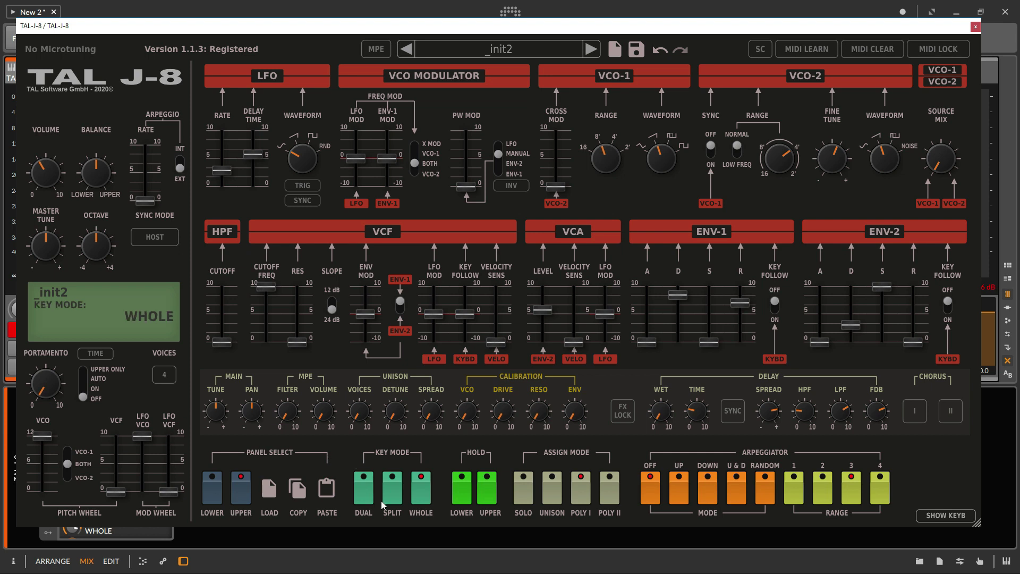
pyautogui.click(365, 496)
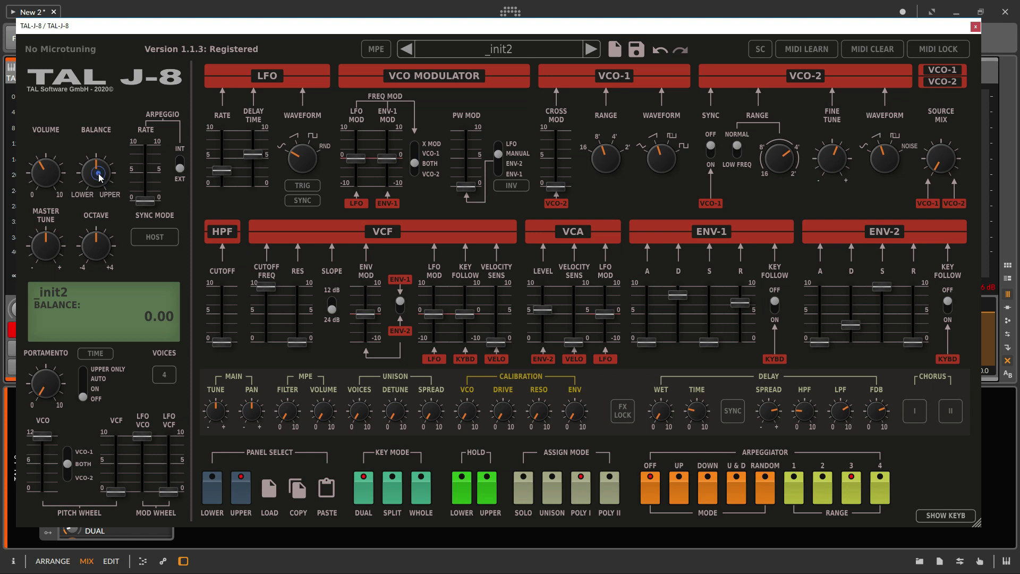
# Turn the balance fully to the upper layer at 1.00, and select the lower panel for editing.
pyautogui.moveTo(100, 179); pyautogui.dragTo(110, 65)
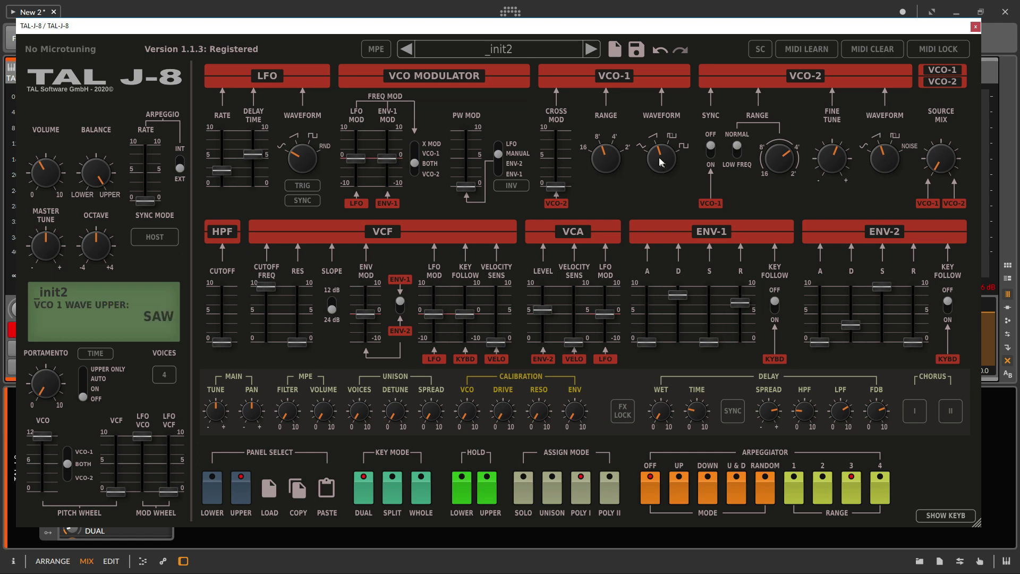
pyautogui.click(204, 493)
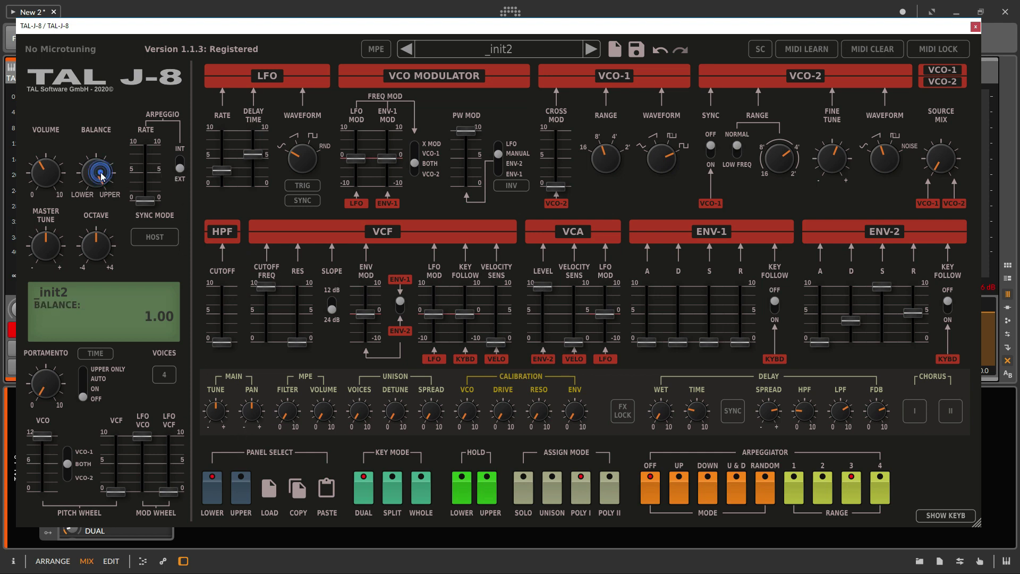
# Sweep the balance away from the upper layer and reset it to its centre position.
pyautogui.moveTo(102, 177); pyautogui.dragTo(117, 40)
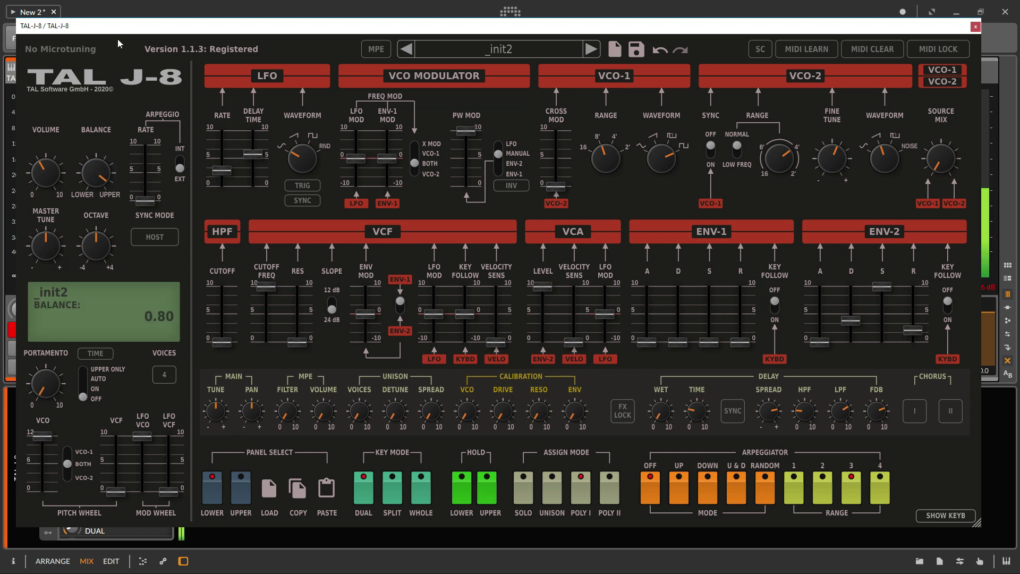
pyautogui.doubleClick(104, 160)
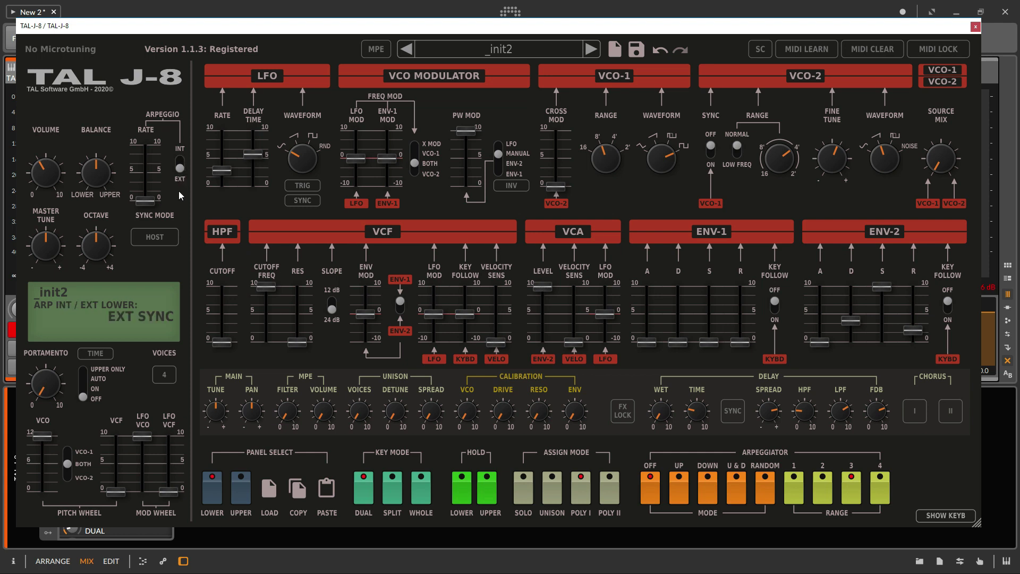
# Compare the lower layer's arpeggio rate under INT and EXT sync, leaving the sync on INT and the rate at 0.50 Hz.
pyautogui.click(180, 167)
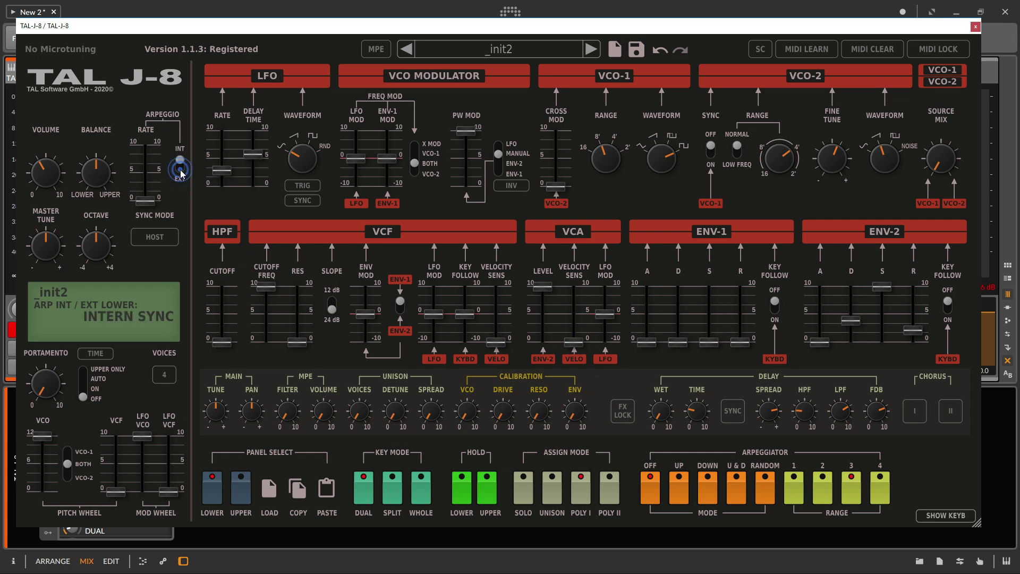
pyautogui.click(180, 167)
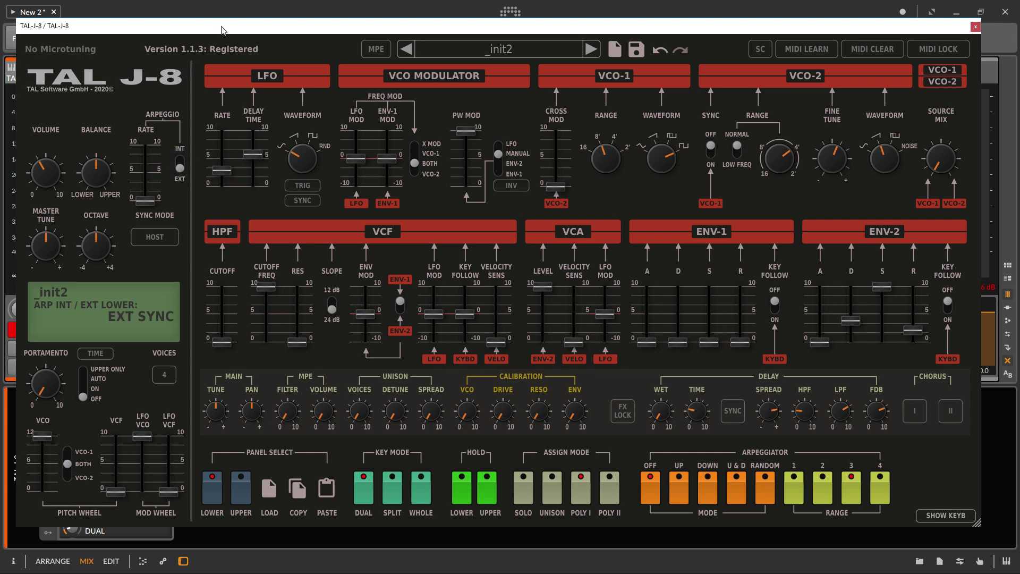
pyautogui.moveTo(145, 201); pyautogui.dragTo(165, 196)
pyautogui.click(179, 166)
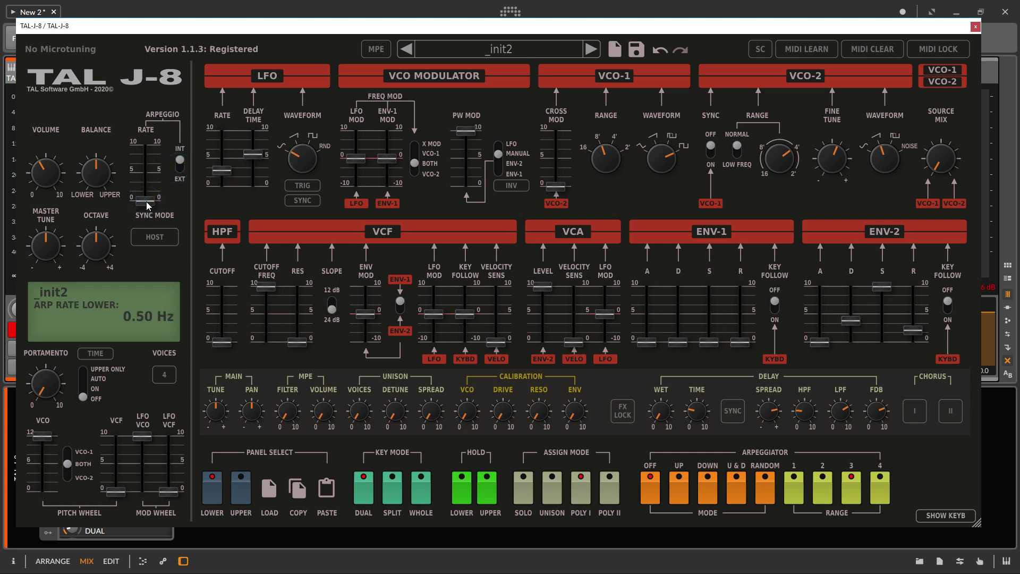
pyautogui.moveTo(149, 206)
pyautogui.mouseDown()
pyautogui.moveTo(157, 136)
pyautogui.moveTo(160, 198)
pyautogui.mouseUp()
pyautogui.click(180, 160)
pyautogui.moveTo(147, 208); pyautogui.dragTo(169, 193)
pyautogui.click(179, 165)
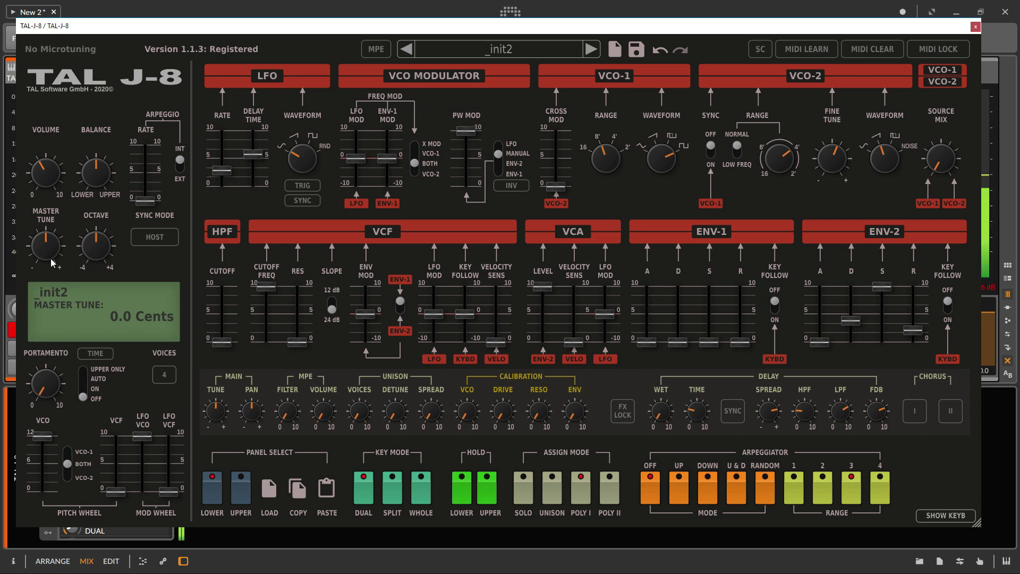
# Raise the master tune to 5.7 cents and return it to 0.0, and shift the master octave down and up, leaving it slightly above zero.
pyautogui.moveTo(52, 258)
pyautogui.mouseDown()
pyautogui.moveTo(47, 301)
pyautogui.moveTo(64, 379)
pyautogui.moveTo(57, 155)
pyautogui.moveTo(52, 250)
pyautogui.mouseUp()
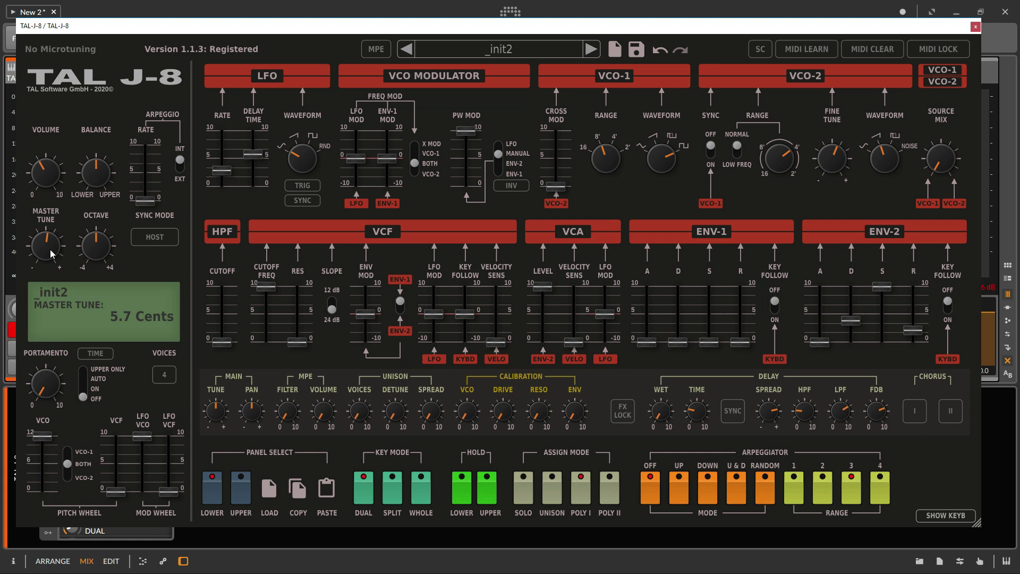
pyautogui.moveTo(51, 254)
pyautogui.mouseDown()
pyautogui.moveTo(44, 265)
pyautogui.moveTo(47, 255)
pyautogui.mouseUp()
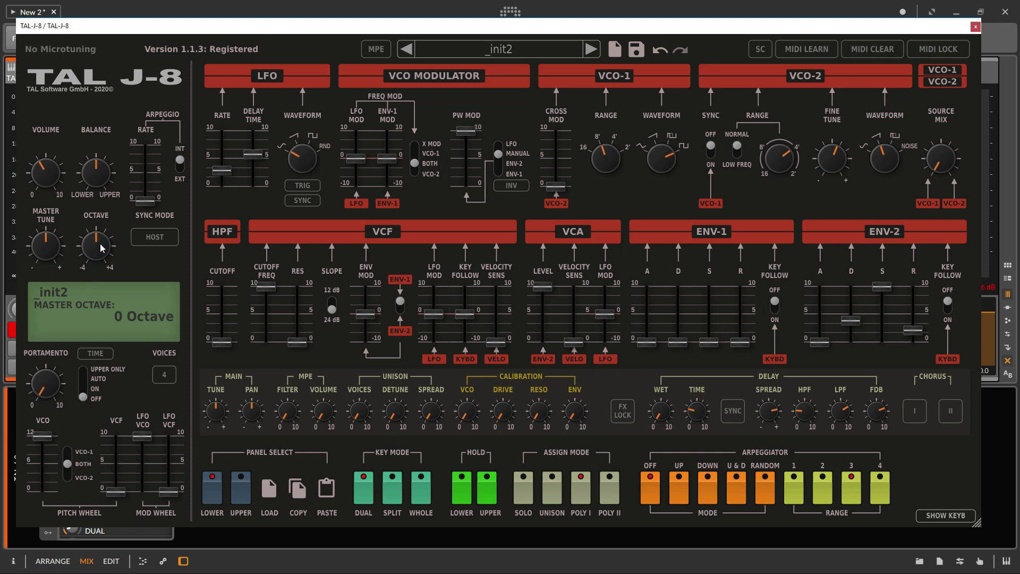
pyautogui.moveTo(102, 247); pyautogui.dragTo(102, 263)
pyautogui.moveTo(100, 276); pyautogui.dragTo(113, 228)
# Examine the available sync mode options, keeping HOST selected.
pyautogui.click(155, 240)
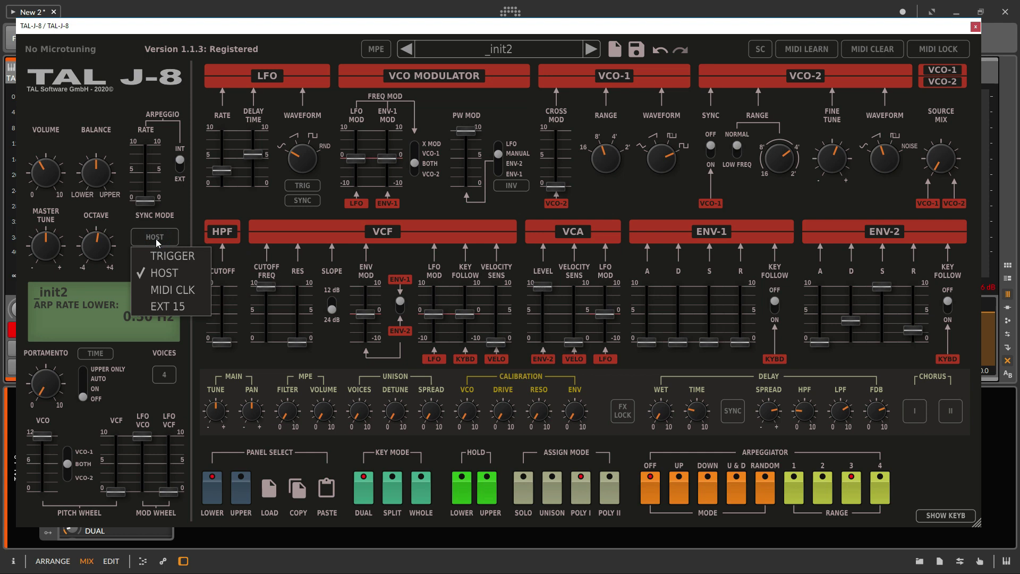
pyautogui.click(156, 240)
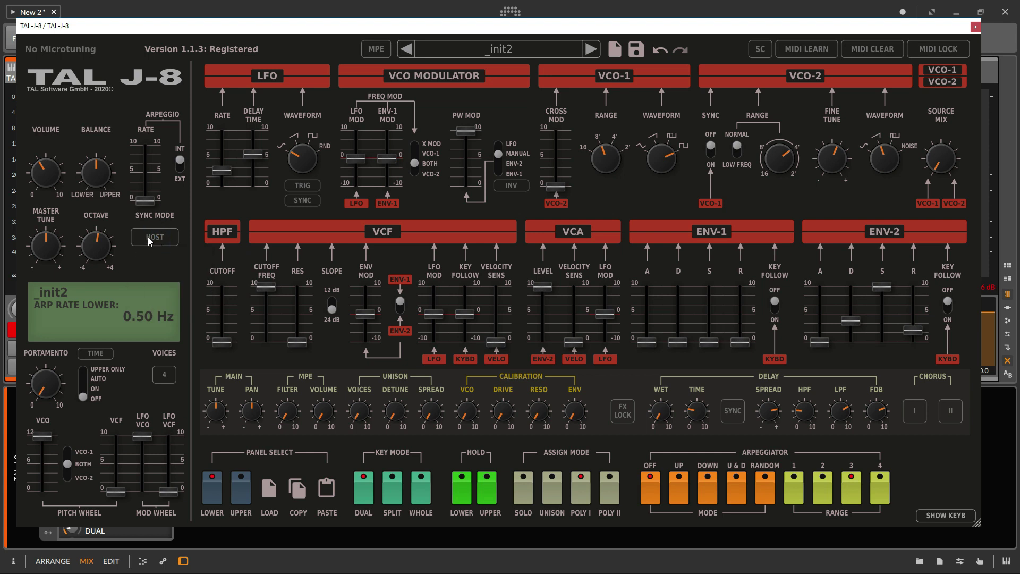
pyautogui.click(148, 240)
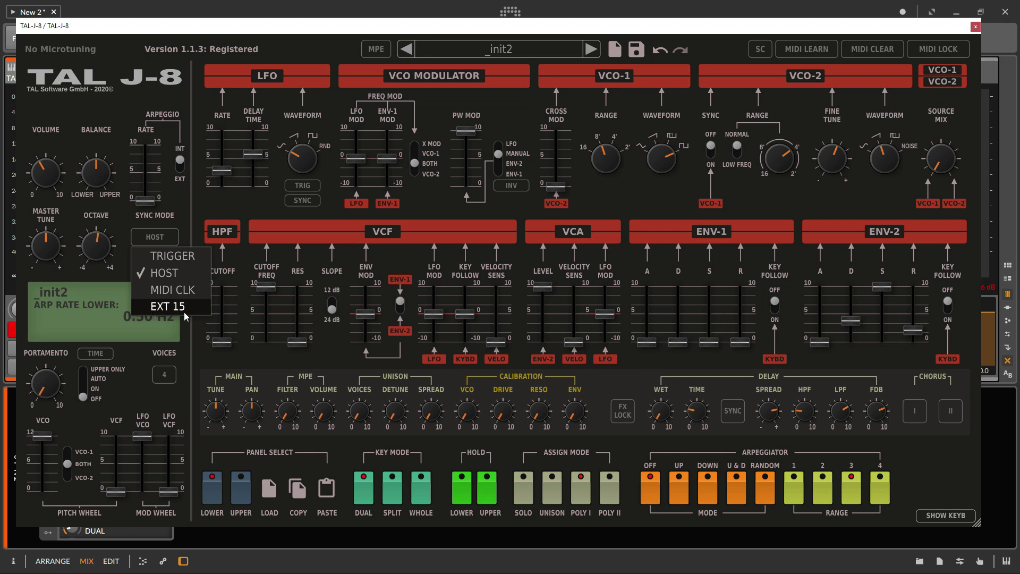
pyautogui.click(135, 210)
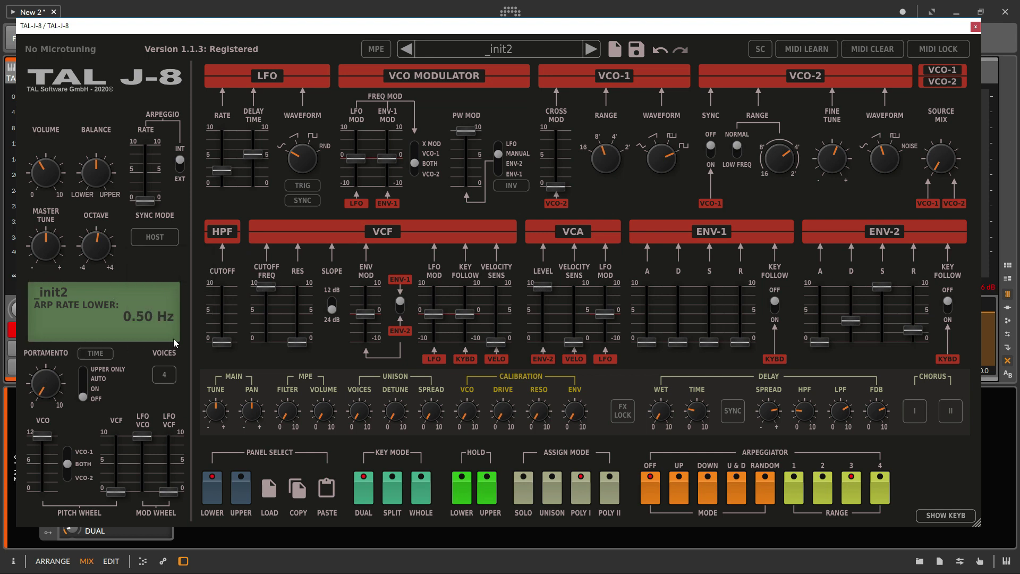
pyautogui.moveTo(234, 297)
pyautogui.click(49, 302)
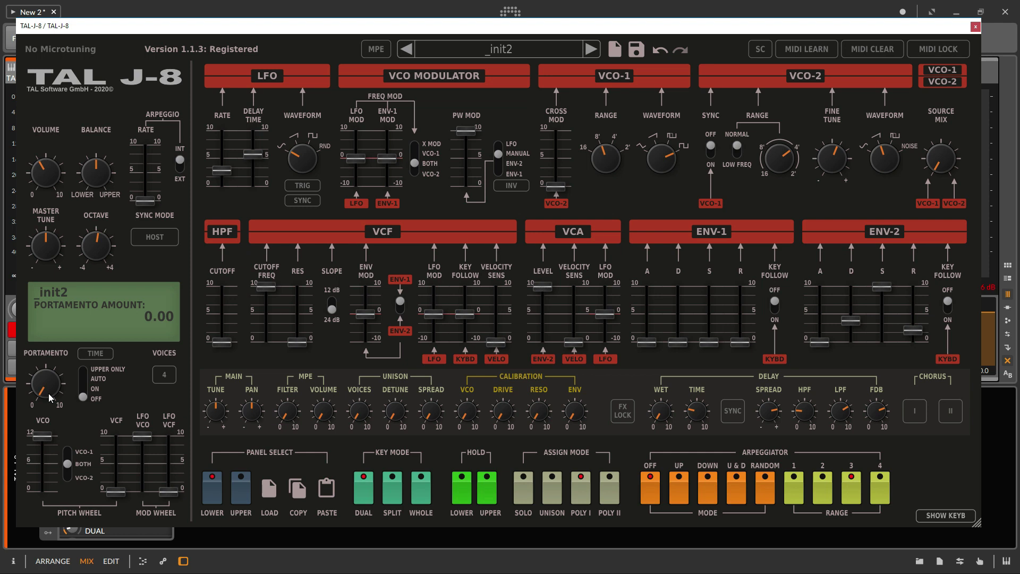
# Raise the portamento amount to about 4.33.
pyautogui.scroll(2, 49, 393)
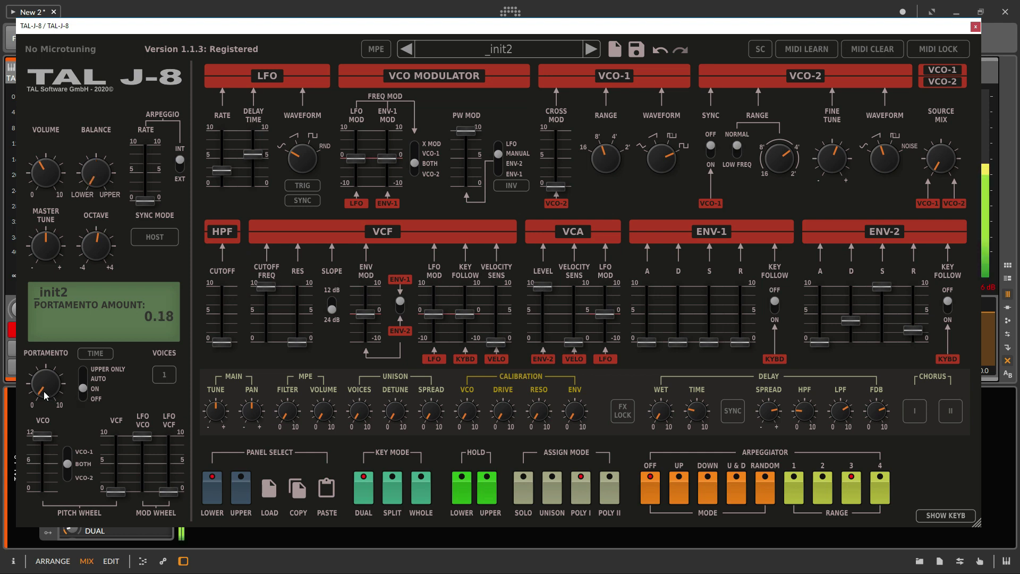
pyautogui.scroll(5, 45, 395)
pyautogui.scroll(5, 44, 395)
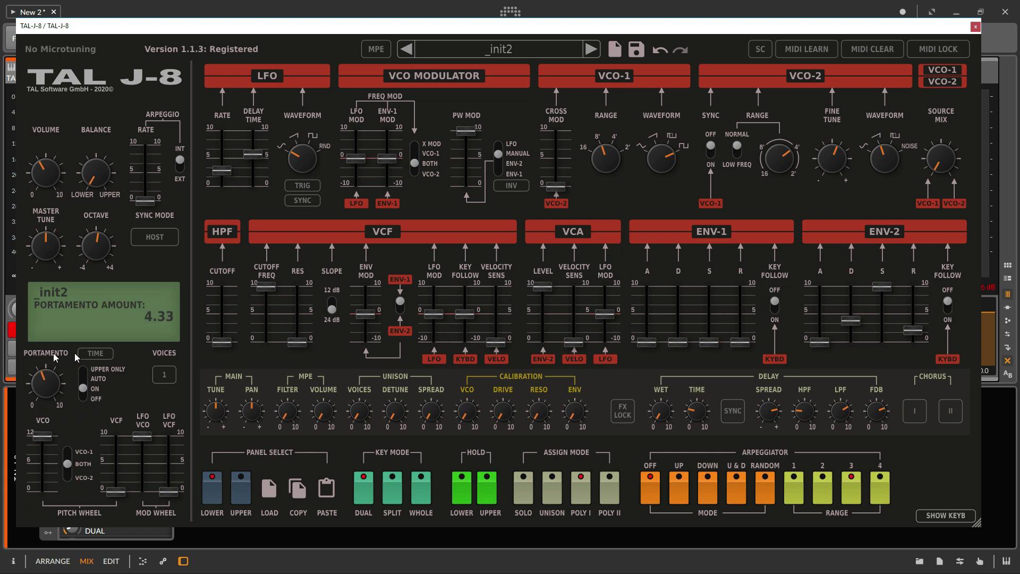
# Cycle the portamento mode through OFF, ON and AUTO to UPPER ONLY, and bring the balance back to centre.
pyautogui.click(96, 399)
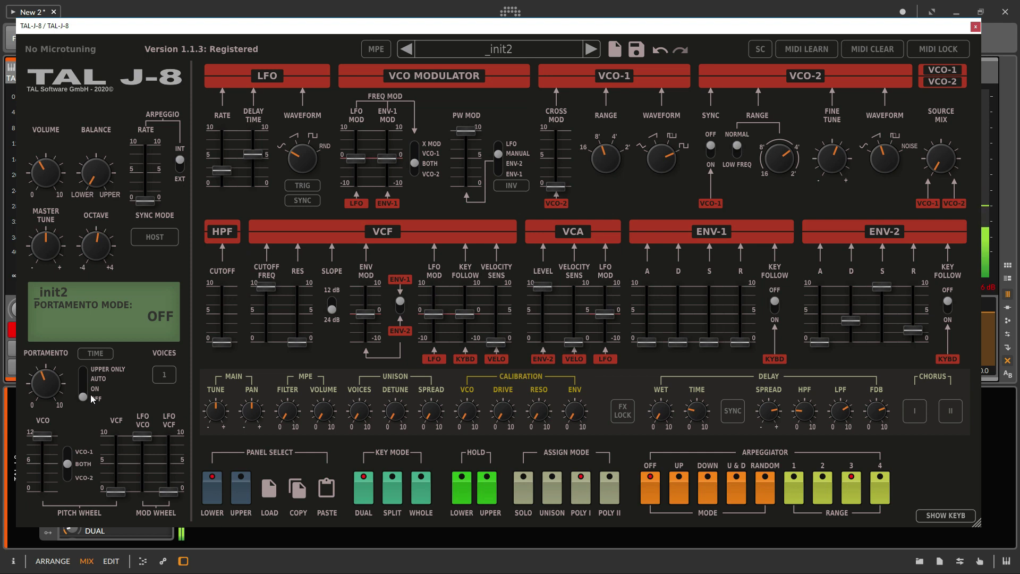
pyautogui.click(89, 387)
pyautogui.click(83, 380)
pyautogui.click(84, 368)
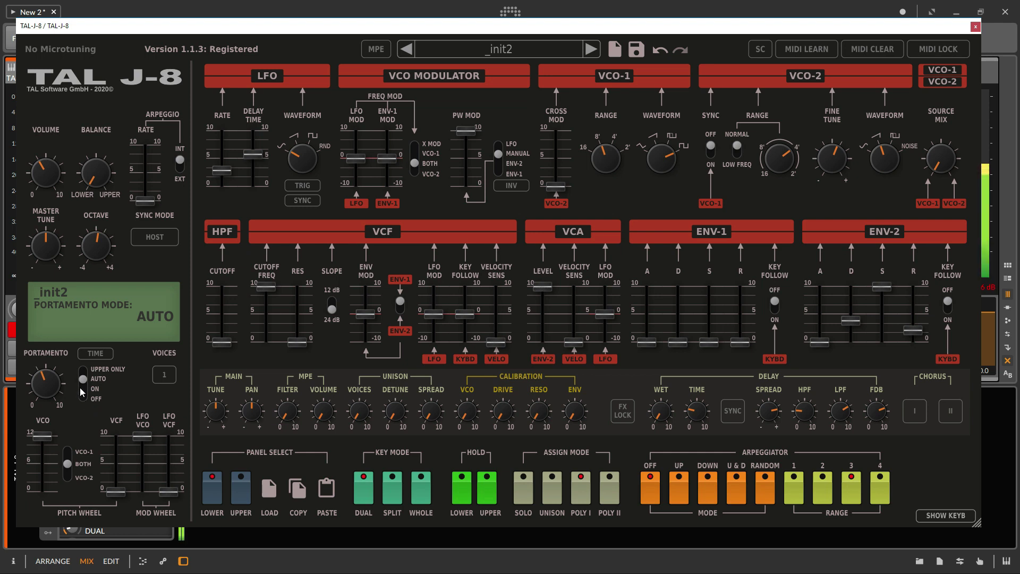
pyautogui.moveTo(81, 391); pyautogui.dragTo(80, 384)
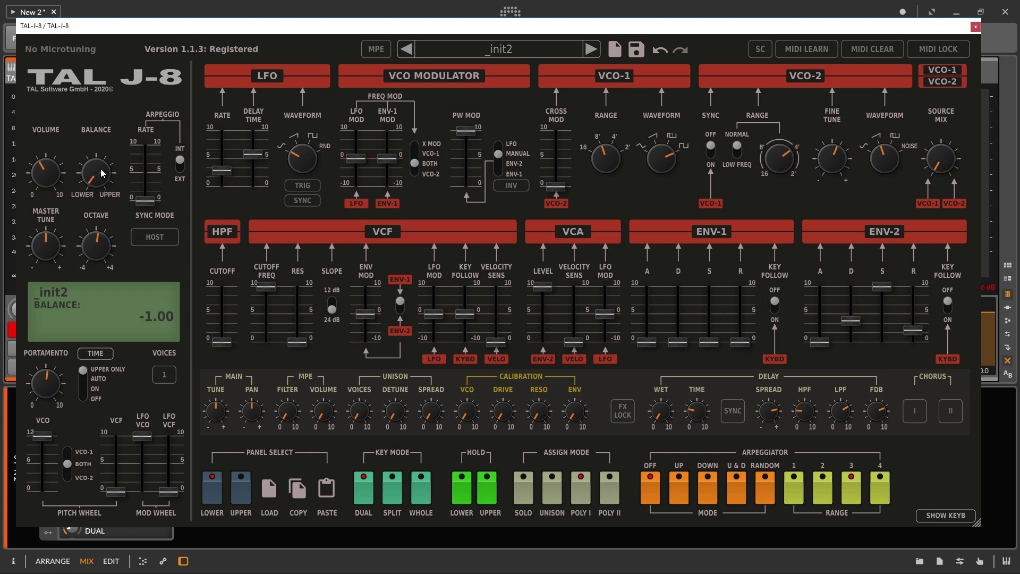
pyautogui.moveTo(101, 190); pyautogui.dragTo(113, 98)
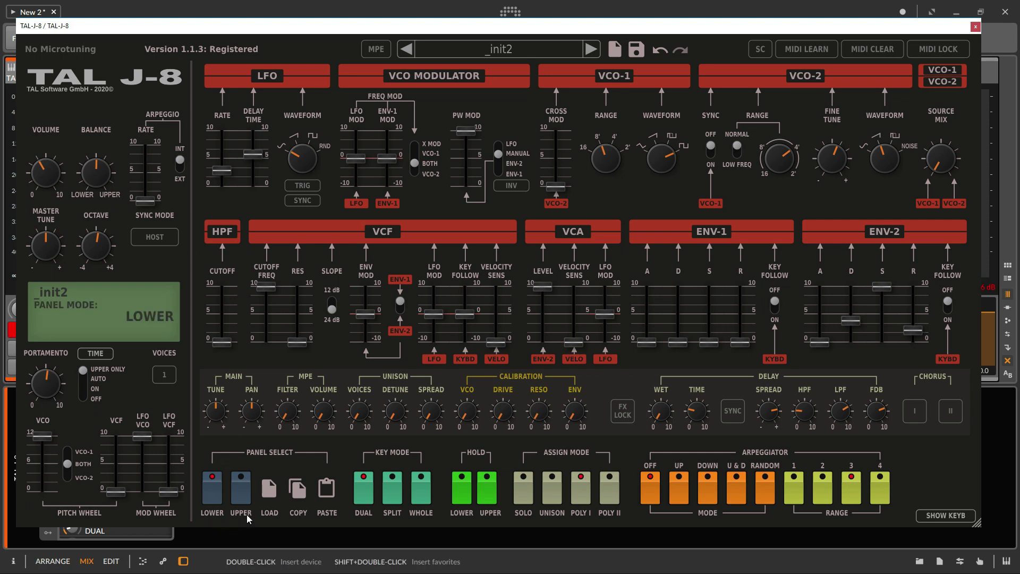
# Look through the available voice counts, keeping 1 voice selected.
pyautogui.click(165, 375)
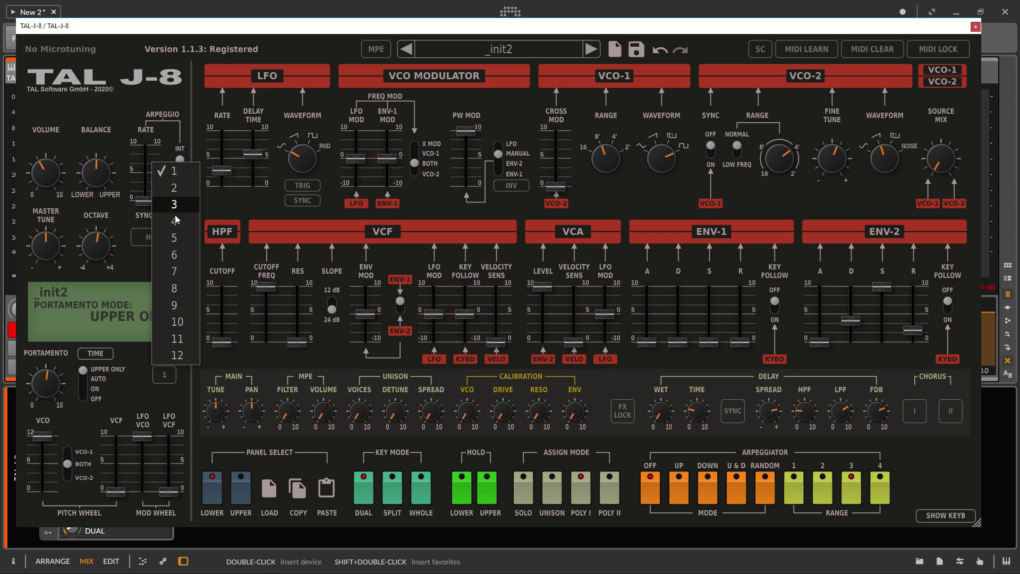
pyautogui.click(145, 400)
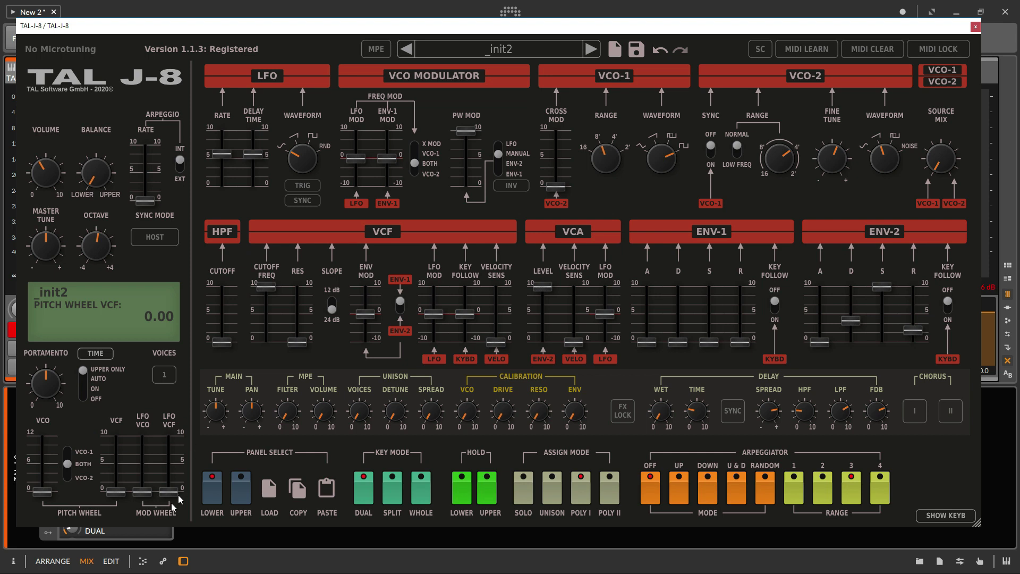
# Sweep the pitch wheel's VCO amount and leave it at its midpoint, keeping the pitch wheel destination on BOTH.
pyautogui.click(43, 498)
pyautogui.moveTo(46, 467); pyautogui.dragTo(49, 502)
pyautogui.moveTo(43, 490)
pyautogui.mouseDown()
pyautogui.moveTo(39, 463)
pyautogui.moveTo(41, 498)
pyautogui.mouseUp()
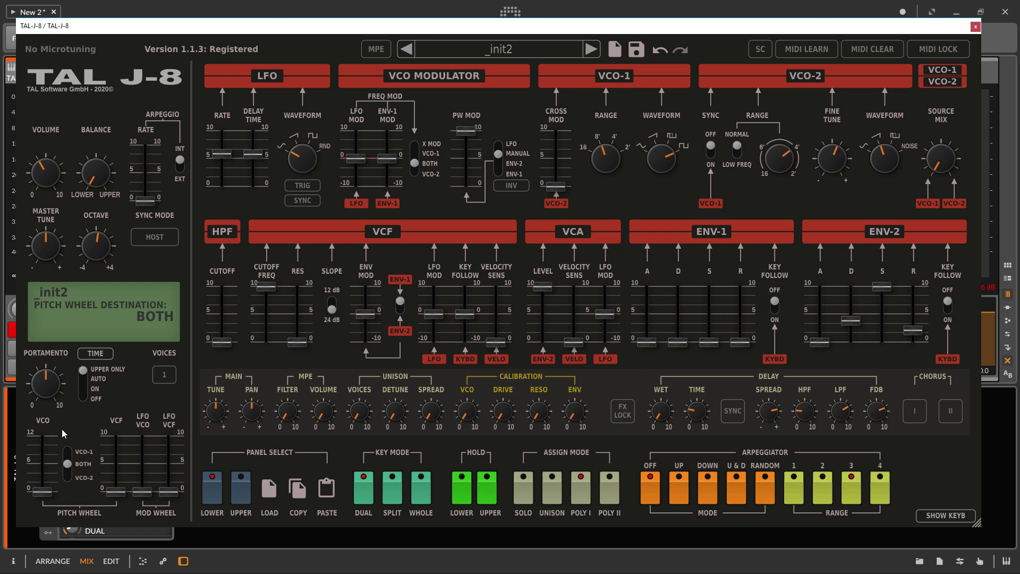
pyautogui.moveTo(69, 464)
pyautogui.mouseDown()
pyautogui.moveTo(67, 492)
pyautogui.moveTo(65, 435)
pyautogui.moveTo(65, 464)
pyautogui.mouseUp()
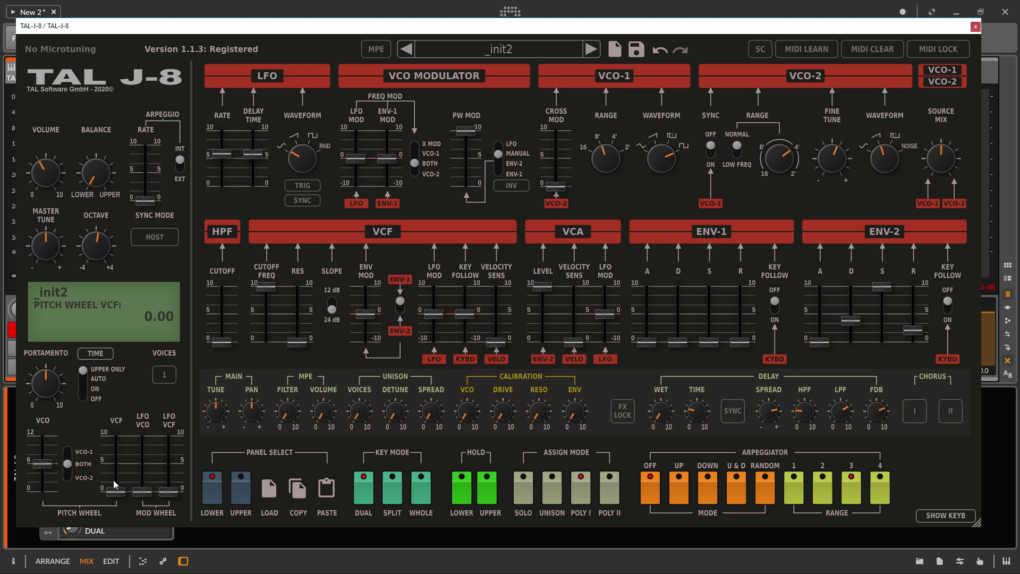
# Raise the pitch wheel's VCF amount to 5.15 and return it to 0.
pyautogui.moveTo(116, 489); pyautogui.dragTo(125, 465)
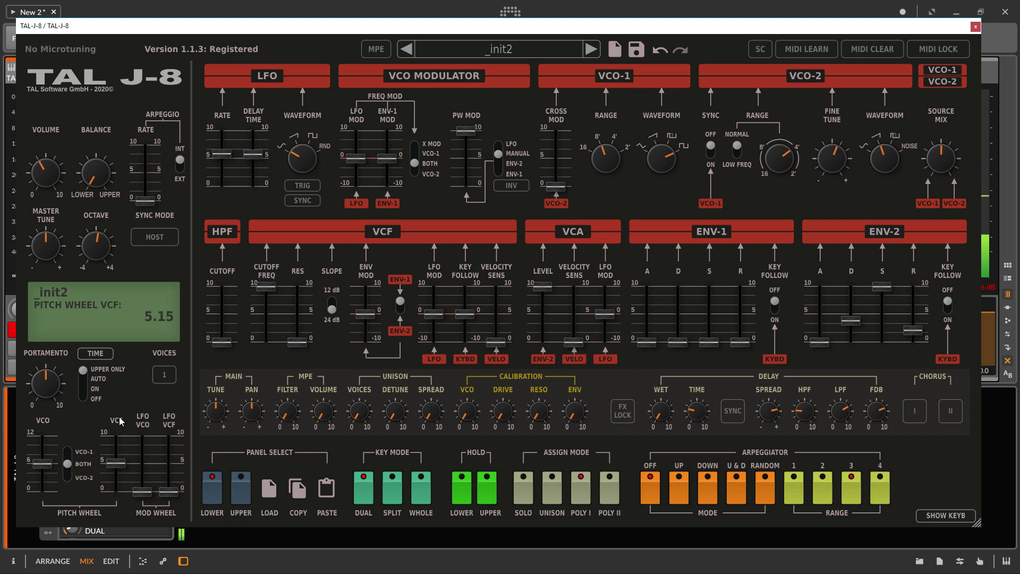
pyautogui.moveTo(117, 463); pyautogui.dragTo(123, 555)
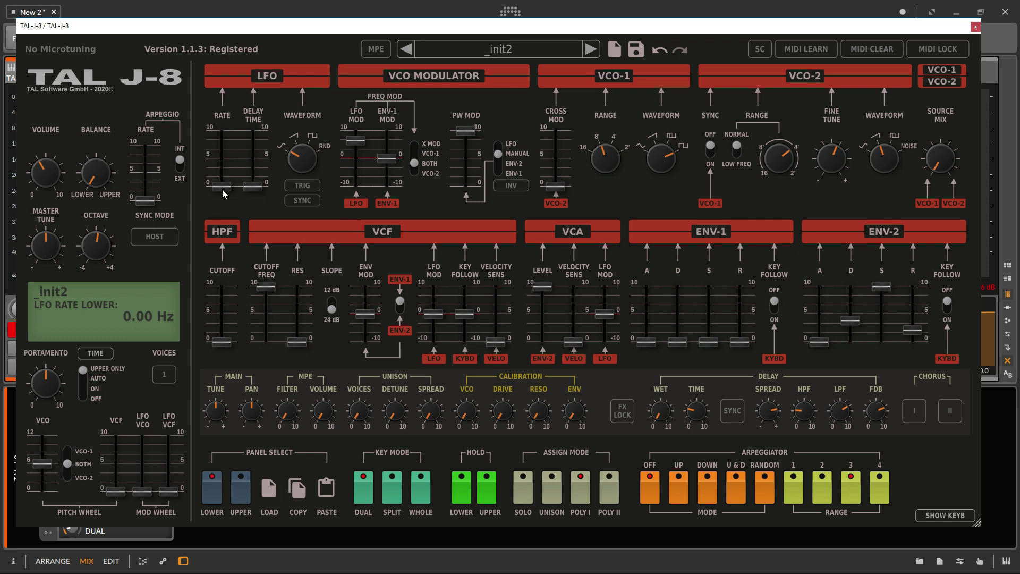
# Sweep the lower layer's LFO rate up from its minimum and return it to 0.00 Hz.
pyautogui.moveTo(222, 189); pyautogui.dragTo(224, 152)
pyautogui.doubleClick(224, 152)
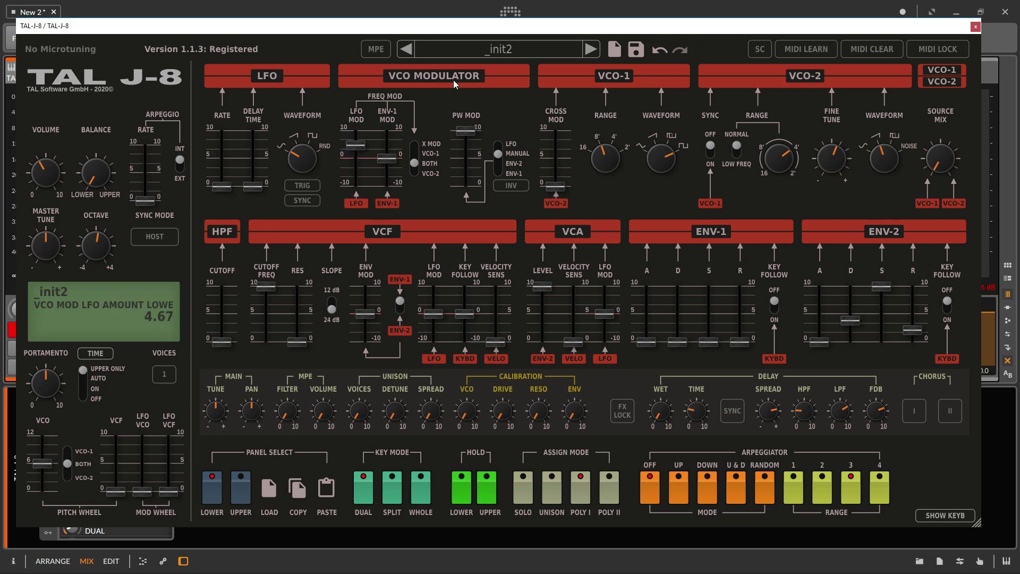
pyautogui.moveTo(222, 185)
pyautogui.mouseDown()
pyautogui.moveTo(221, 120)
pyautogui.moveTo(225, 185)
pyautogui.mouseUp()
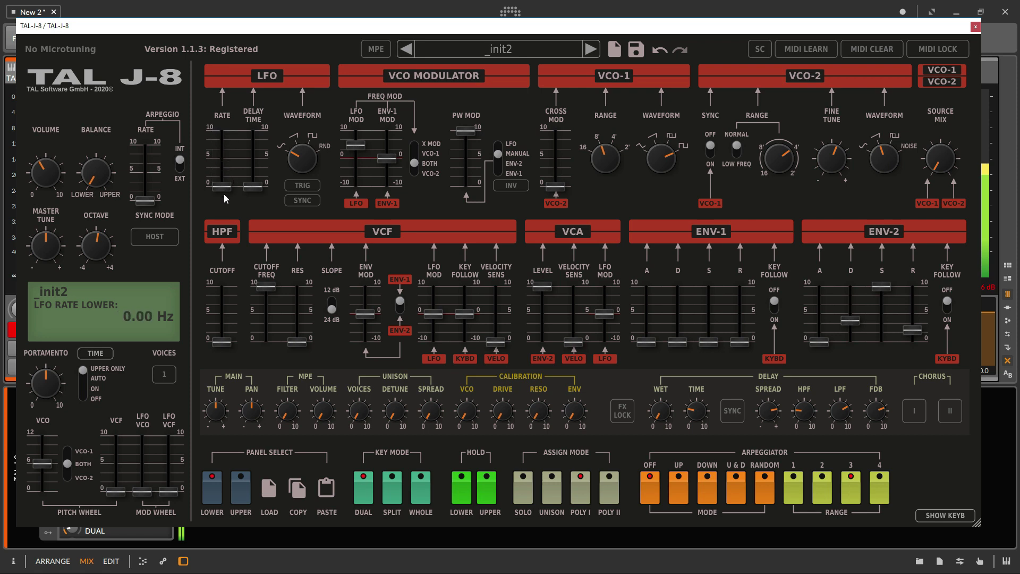
# Set the lower layer's LFO rate near its midpoint, and raise the LFO delay to 5.51 before resetting it to 0.
pyautogui.click(252, 188)
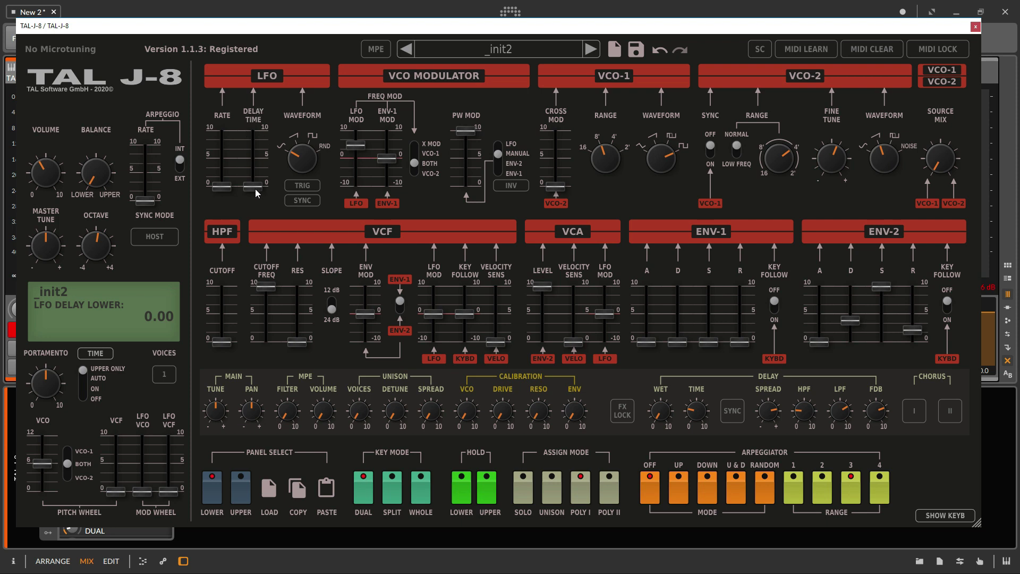
pyautogui.moveTo(222, 186); pyautogui.dragTo(218, 152)
pyautogui.moveTo(254, 186); pyautogui.dragTo(255, 155)
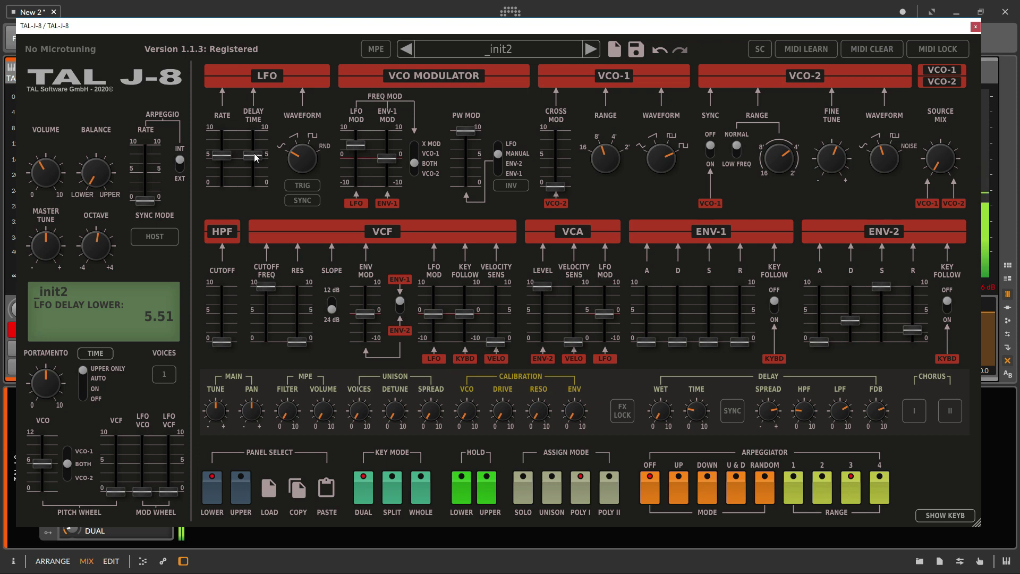
pyautogui.doubleClick(255, 156)
# Step the lower layer's LFO waveform from SINE through the other shapes and PULSE to RANDOM.
pyautogui.moveTo(307, 153)
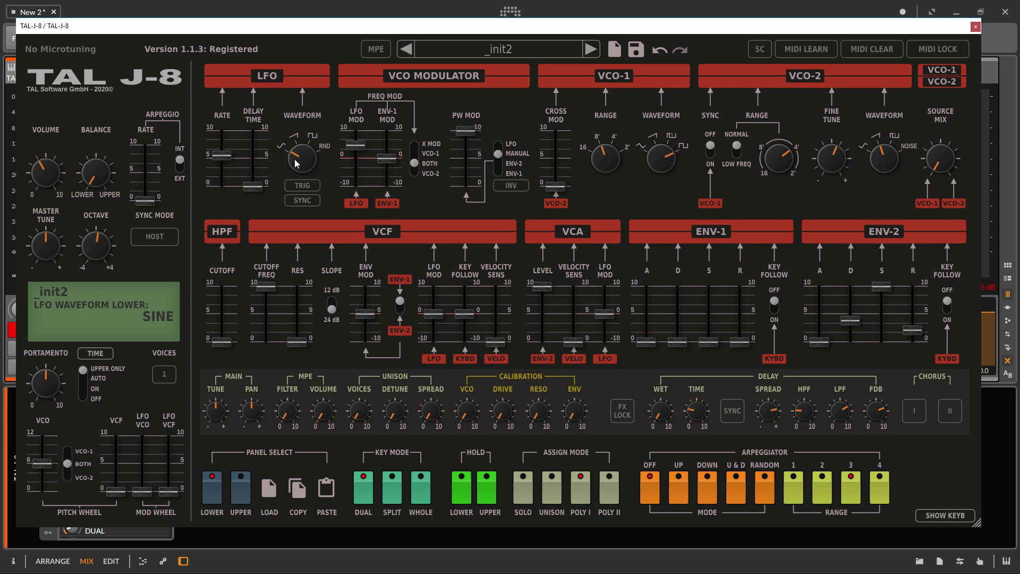
pyautogui.moveTo(296, 161); pyautogui.dragTo(299, 148)
pyautogui.moveTo(306, 150); pyautogui.dragTo(309, 143)
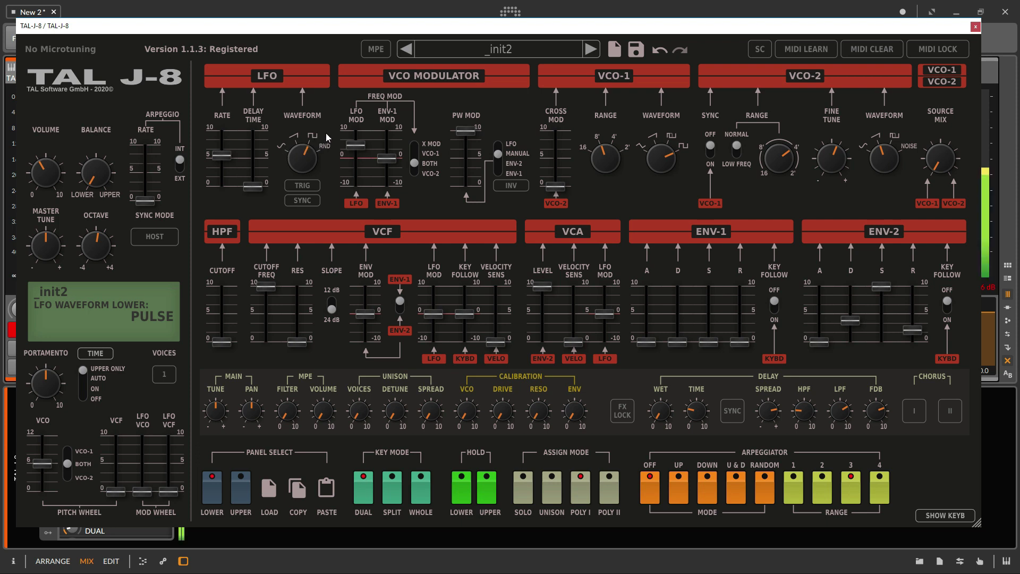
pyautogui.moveTo(311, 157); pyautogui.dragTo(314, 130)
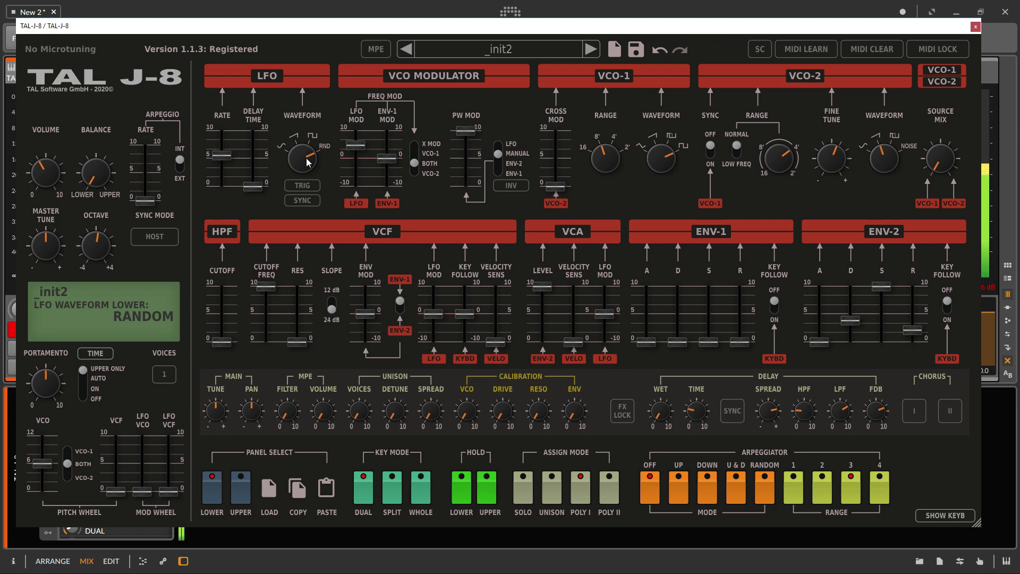
# Sweep the lower layer's LFO rate in free-running and synced operation, leaving it near the midpoint.
pyautogui.moveTo(225, 155); pyautogui.dragTo(258, 158)
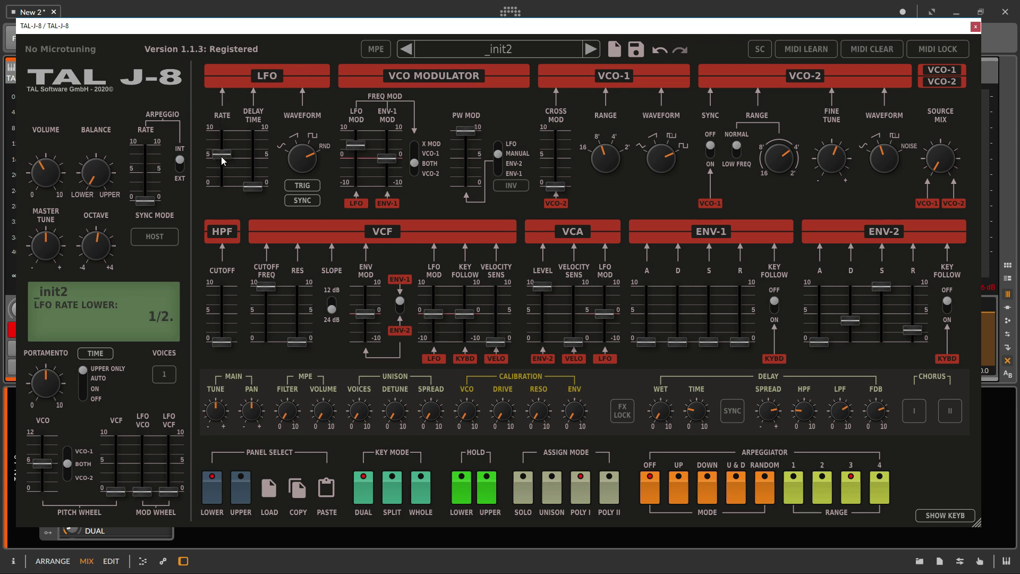
pyautogui.moveTo(221, 158); pyautogui.dragTo(230, 186)
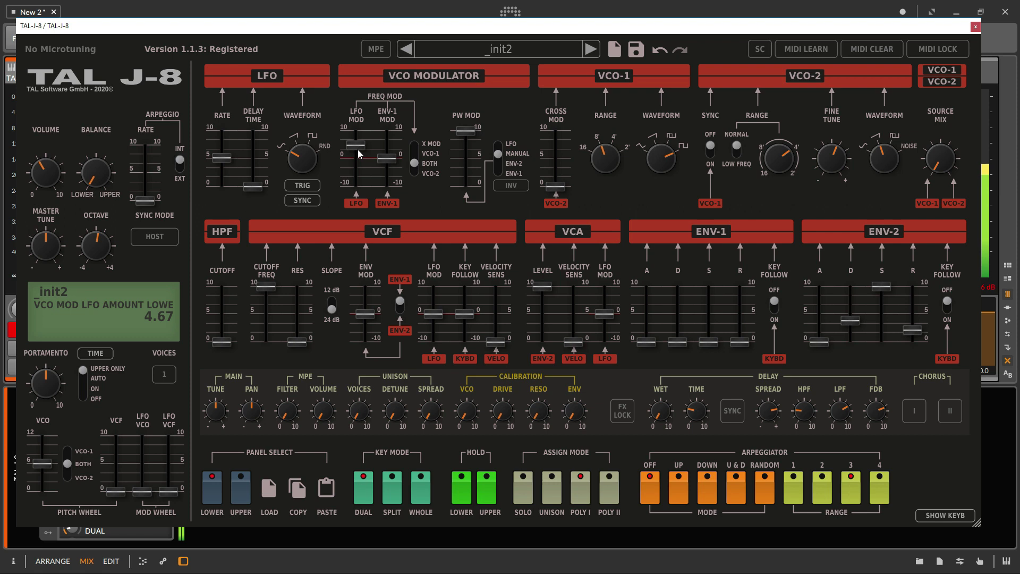
# Raise the lower layer's VCO modulator LFO amount to its maximum, then lower it to -10.00.
pyautogui.moveTo(357, 147); pyautogui.dragTo(356, 112)
pyautogui.moveTo(359, 130); pyautogui.dragTo(361, 186)
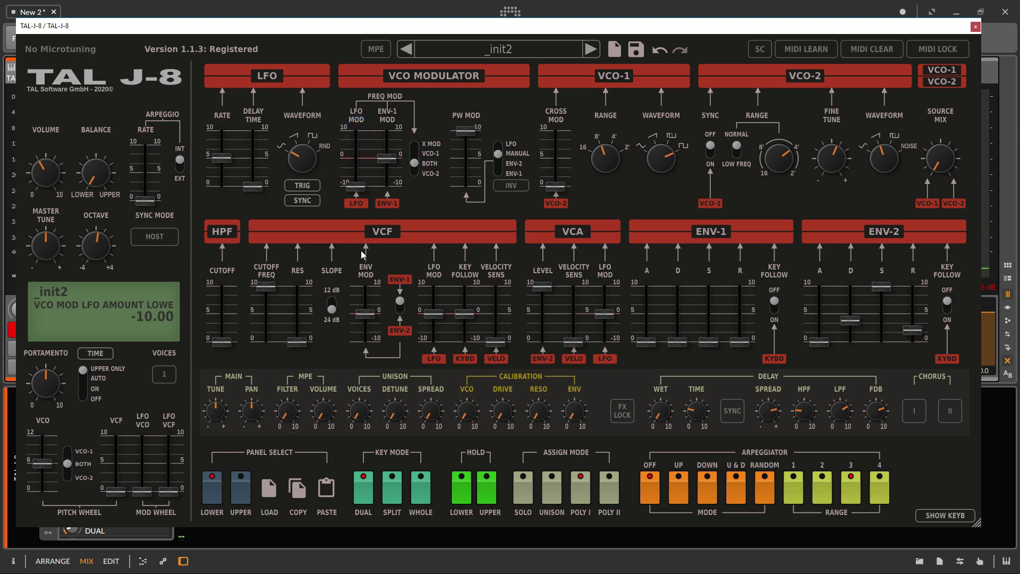
# Reset the lower layer's VCO LFO modulation to 0 and apply full ENV-1 modulation with a long ENV-1 decay.
pyautogui.doubleClick(357, 187)
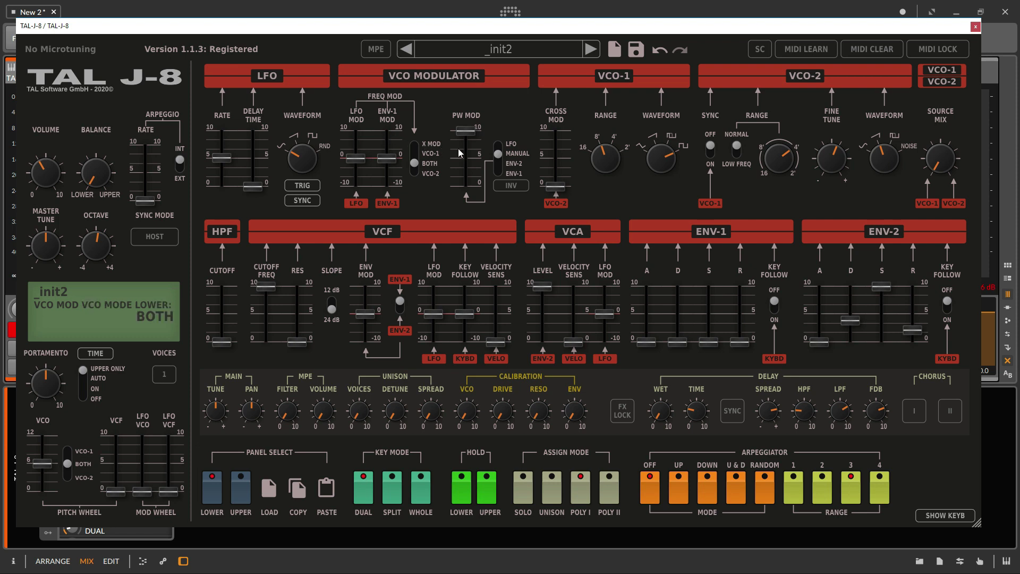
pyautogui.moveTo(682, 342); pyautogui.dragTo(676, 292)
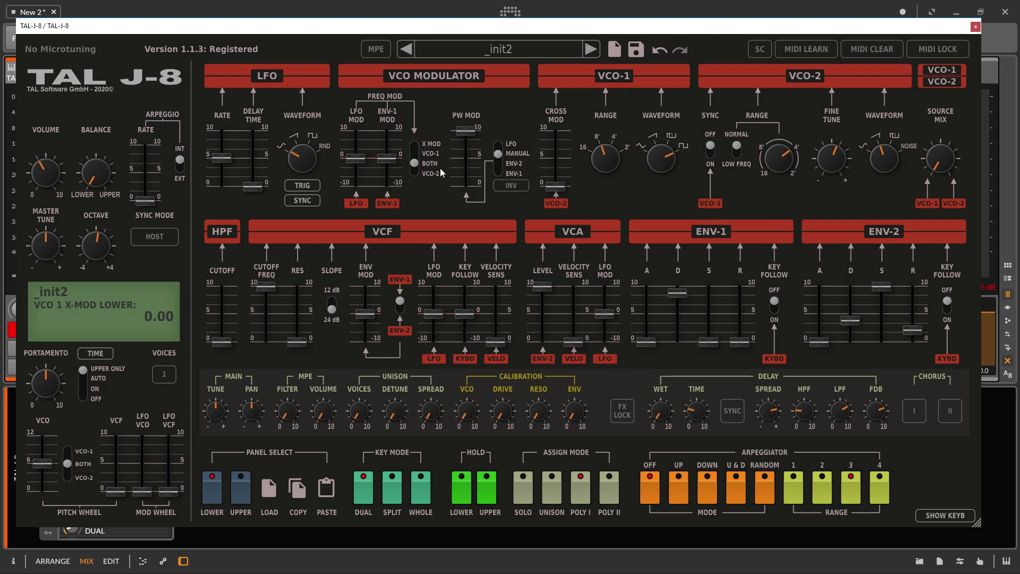
pyautogui.moveTo(387, 158); pyautogui.dragTo(387, 132)
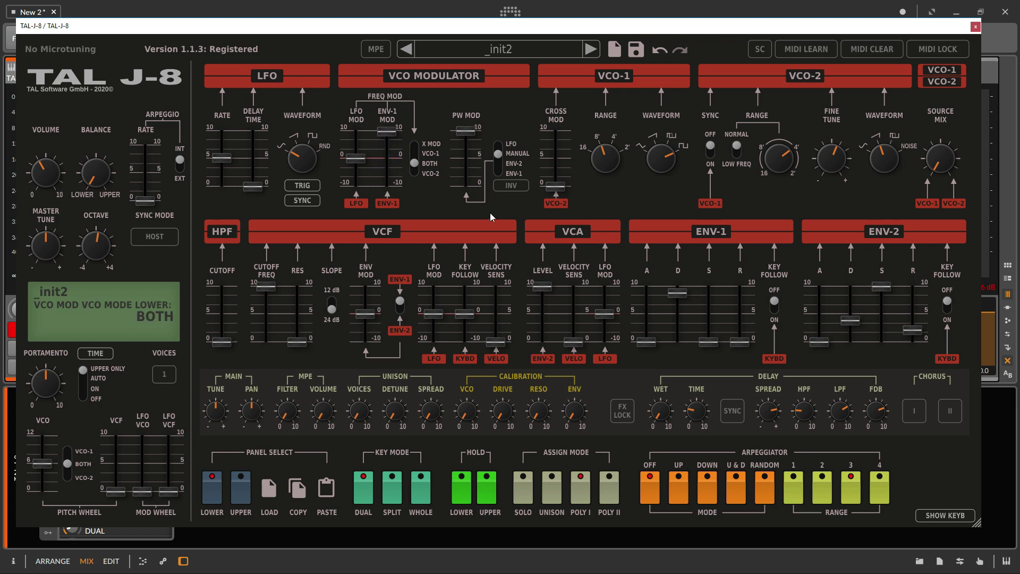
# Shape the lower layer's ENV-1 with attack at 8.79, zero decay, mid-level sustain and short release, resetting the VCO's ENV-1 modulation to 0.
pyautogui.moveTo(647, 341); pyautogui.dragTo(649, 322)
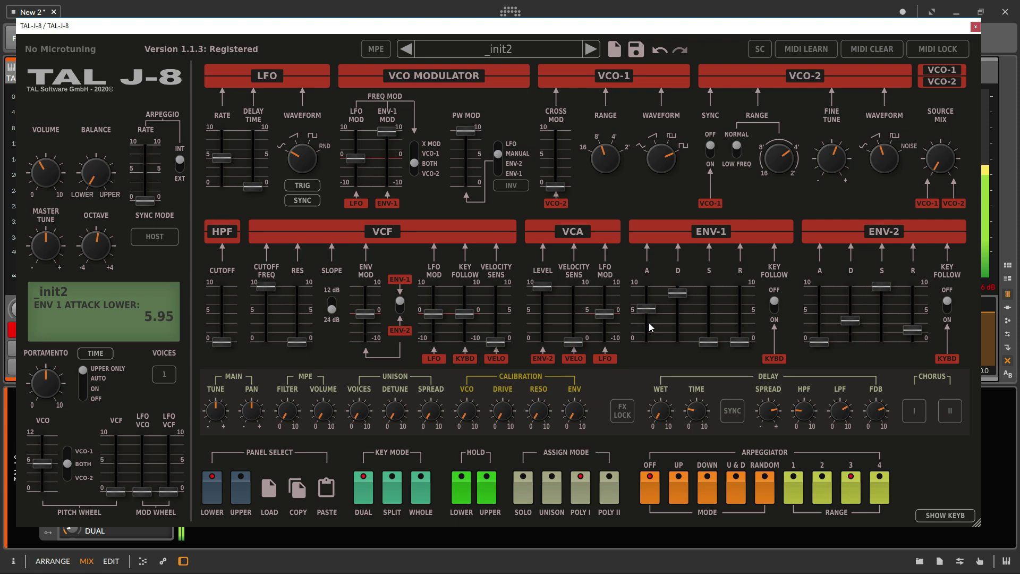
pyautogui.moveTo(651, 317)
pyautogui.mouseDown()
pyautogui.moveTo(652, 345)
pyautogui.moveTo(648, 313)
pyautogui.mouseUp()
pyautogui.moveTo(739, 341)
pyautogui.mouseDown()
pyautogui.moveTo(736, 282)
pyautogui.moveTo(712, 343)
pyautogui.moveTo(707, 298)
pyautogui.moveTo(739, 317)
pyautogui.moveTo(727, 335)
pyautogui.mouseUp()
pyautogui.click(647, 313)
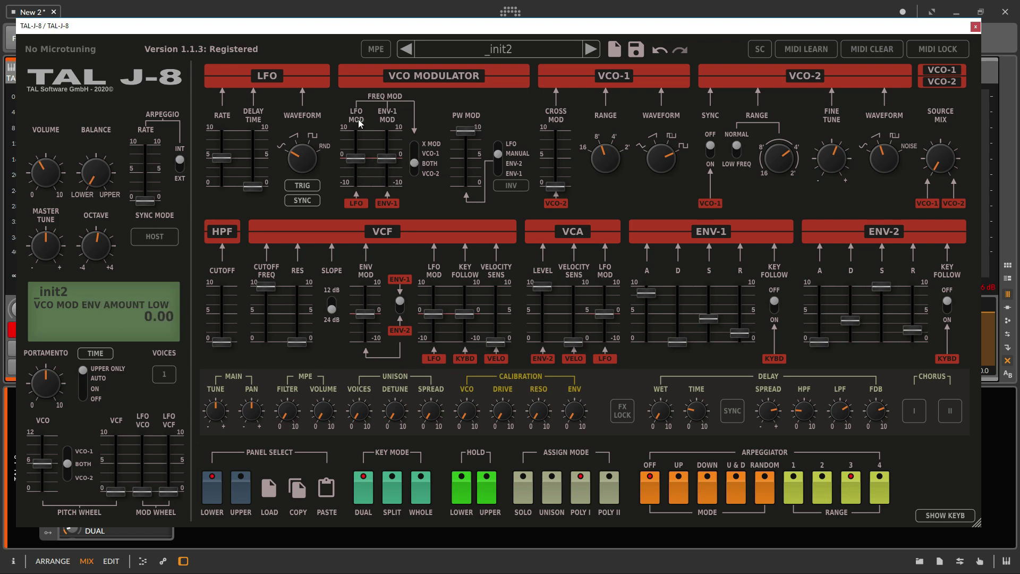
# Switch the lower layer's VCO frequency modulation destination from BOTH through VCO-2 and VCO-1 to X MOD.
pyautogui.click(416, 156)
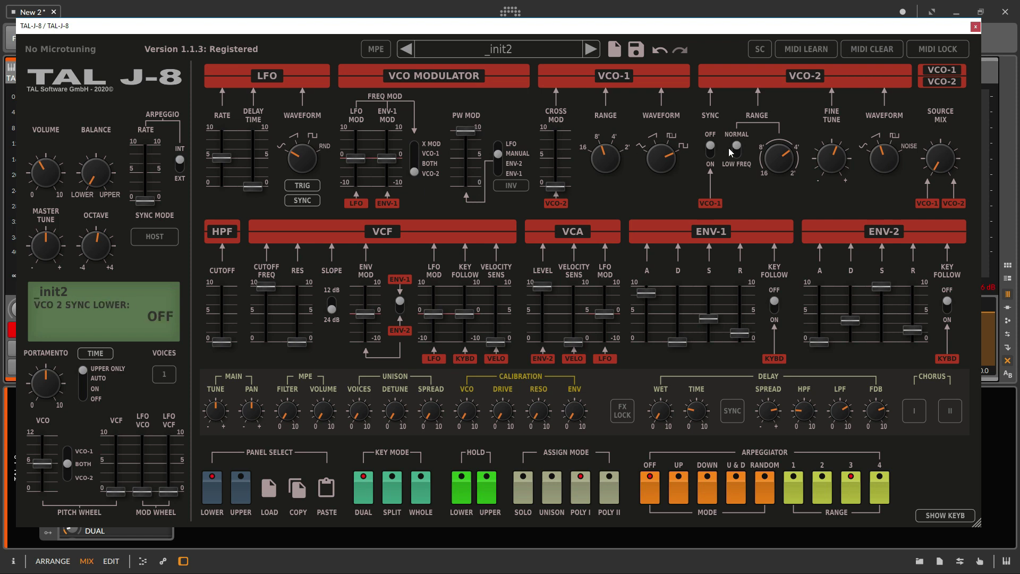
pyautogui.click(416, 156)
pyautogui.click(413, 141)
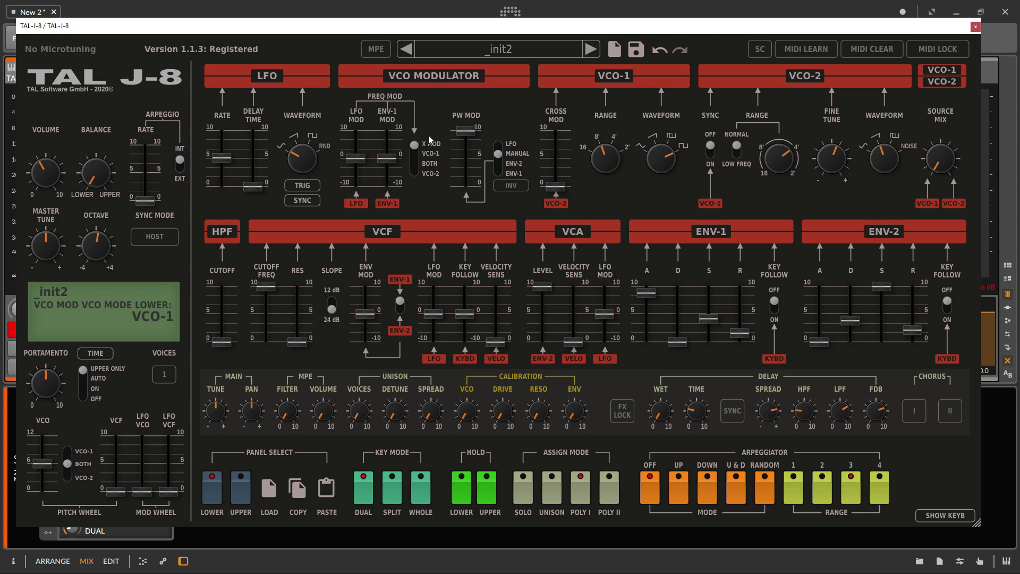
# Raise the VCO modulator's ENV-1 amount and its LFO amount to 6.22, then reset both to 0.
pyautogui.moveTo(394, 161)
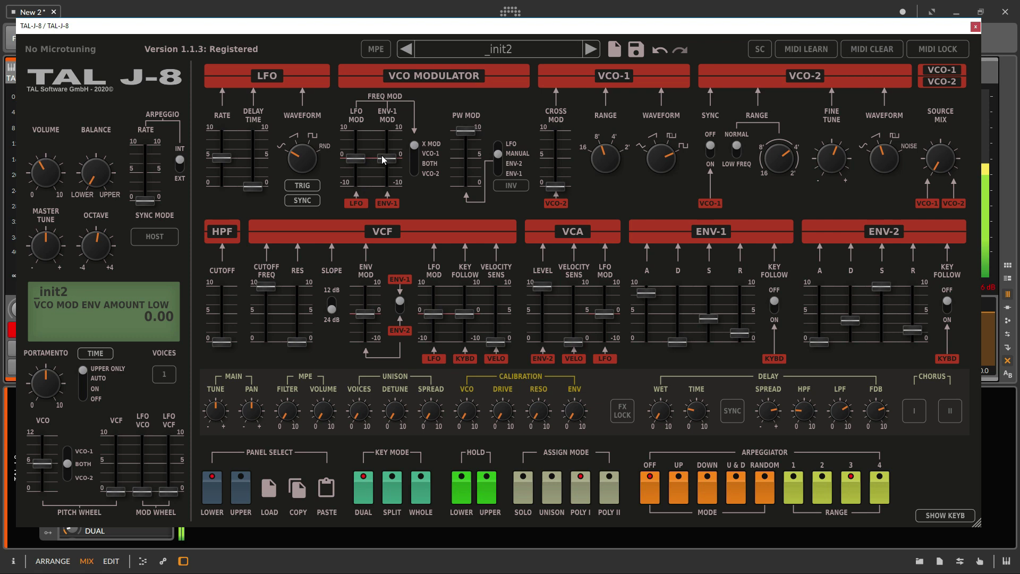
pyautogui.moveTo(383, 159); pyautogui.dragTo(355, 158)
pyautogui.click(502, 154)
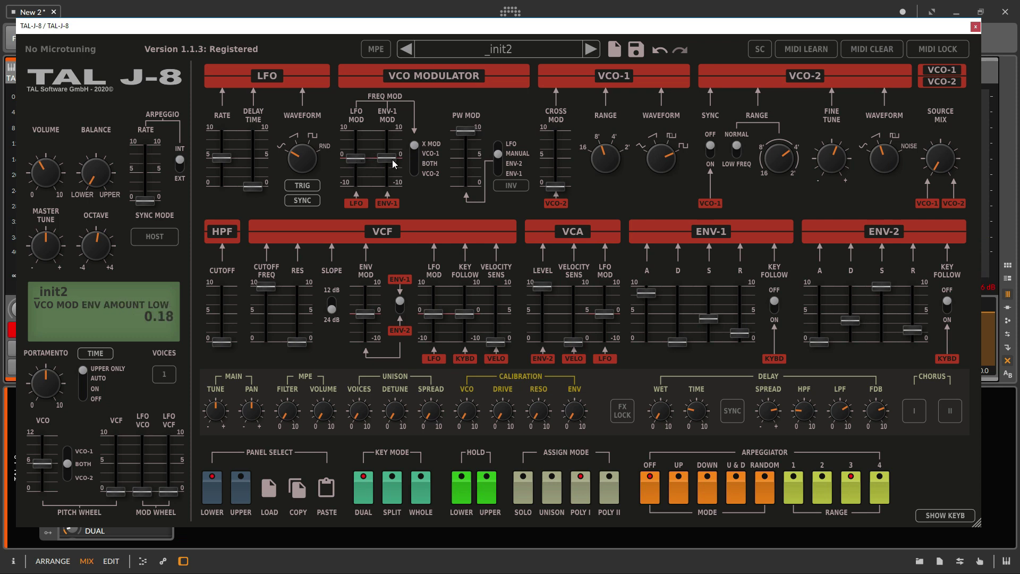
pyautogui.moveTo(392, 161); pyautogui.dragTo(355, 142)
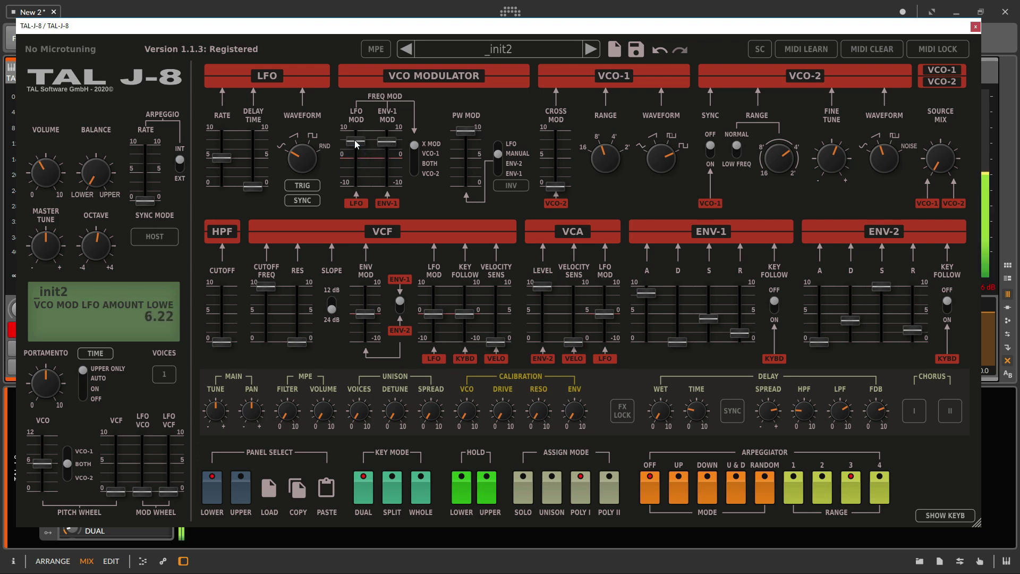
pyautogui.doubleClick(355, 141)
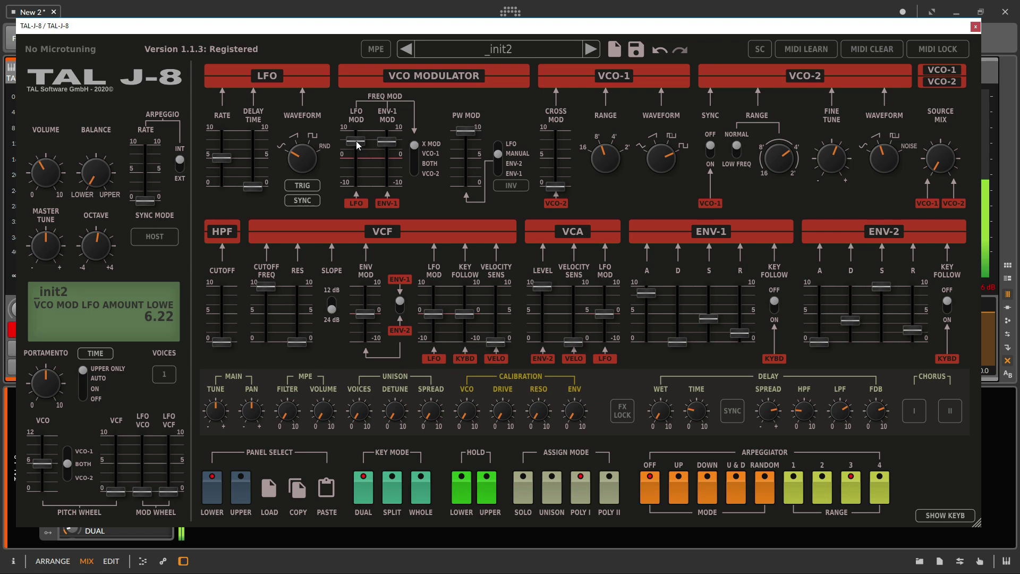
pyautogui.doubleClick(387, 151)
pyautogui.moveTo(422, 158)
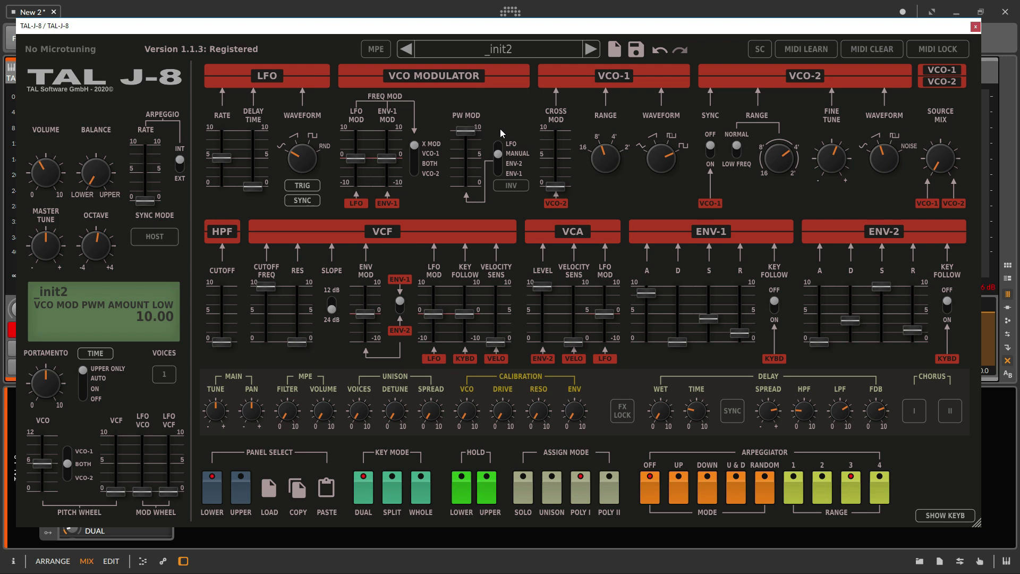
# Sweep the lower layer's pulse-width modulation amount with the MANUAL source, leaving it at 0.00.
pyautogui.moveTo(465, 135); pyautogui.dragTo(465, 187)
pyautogui.moveTo(466, 187)
pyautogui.mouseDown()
pyautogui.moveTo(457, 131)
pyautogui.moveTo(464, 189)
pyautogui.mouseUp()
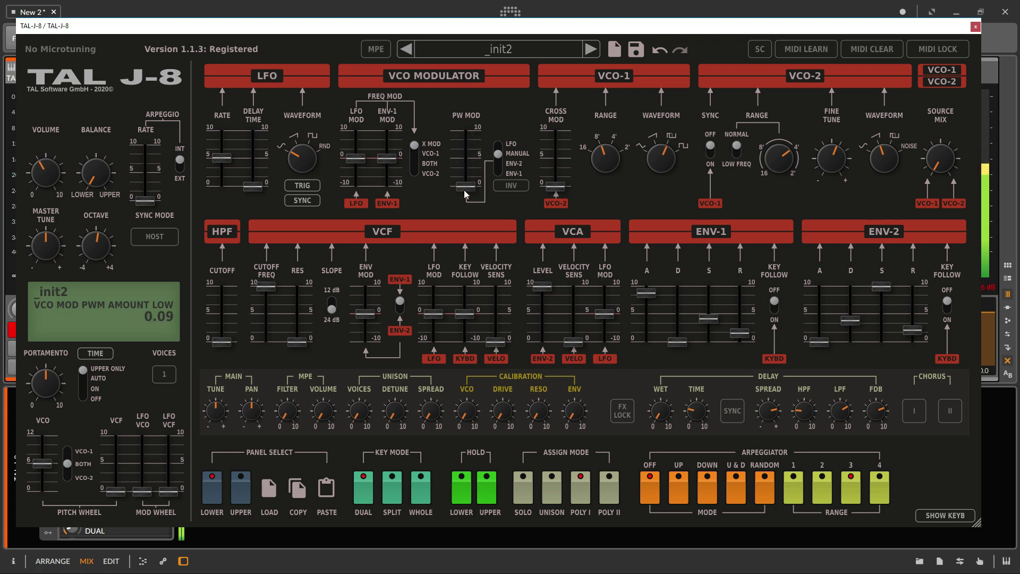
pyautogui.scroll(7, 464, 190)
pyautogui.scroll(-7, 464, 190)
pyautogui.moveTo(464, 190)
pyautogui.mouseDown()
pyautogui.moveTo(458, 130)
pyautogui.moveTo(461, 206)
pyautogui.mouseUp()
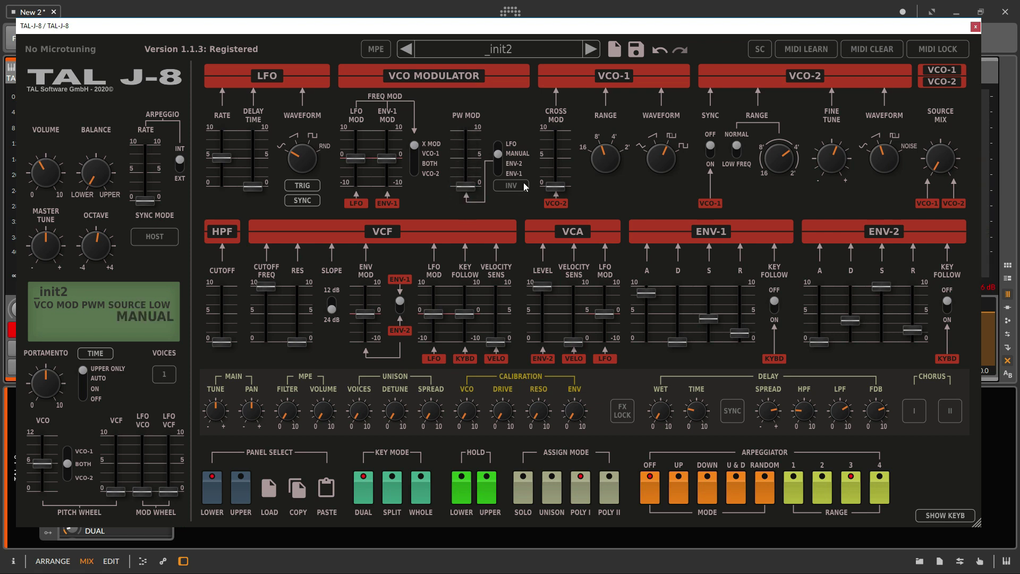
pyautogui.moveTo(501, 152)
pyautogui.mouseDown()
pyautogui.moveTo(497, 192)
pyautogui.moveTo(487, 130)
pyautogui.moveTo(507, 152)
pyautogui.mouseUp()
pyautogui.moveTo(463, 190)
pyautogui.mouseDown()
pyautogui.moveTo(467, 103)
pyautogui.moveTo(460, 196)
pyautogui.mouseUp()
# Set the pulse-width modulation source to LFO, raise its amount to about 7, and slightly increase the LFO rate.
pyautogui.click(498, 145)
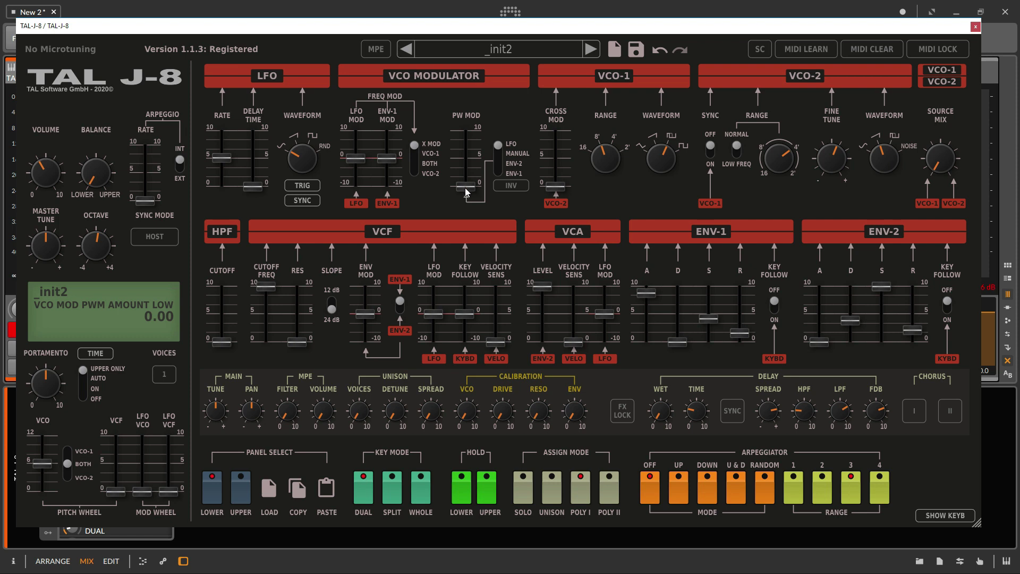
pyautogui.moveTo(466, 188); pyautogui.dragTo(466, 148)
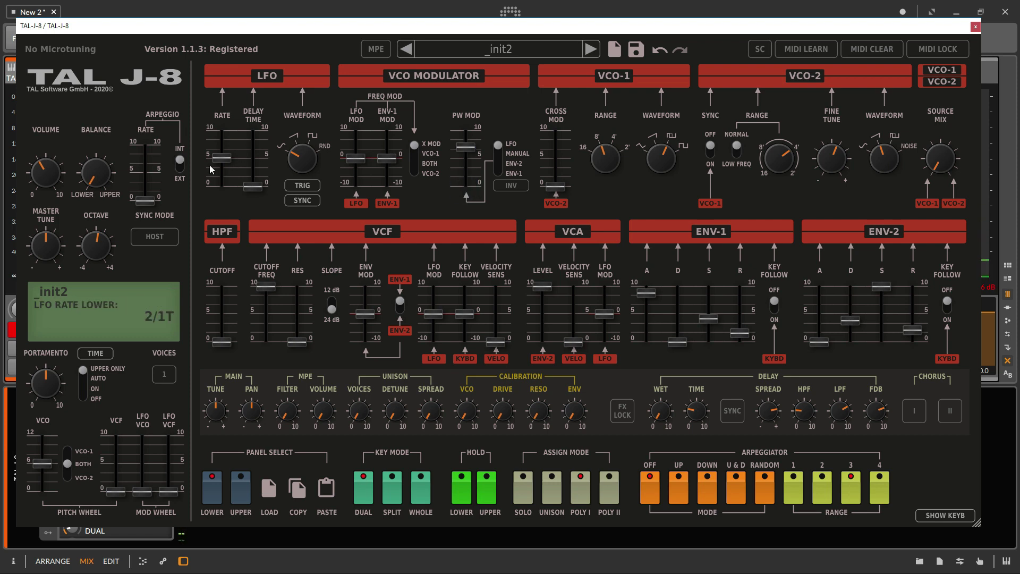
pyautogui.moveTo(223, 158)
pyautogui.mouseDown()
pyautogui.moveTo(219, 120)
pyautogui.moveTo(221, 154)
pyautogui.mouseUp()
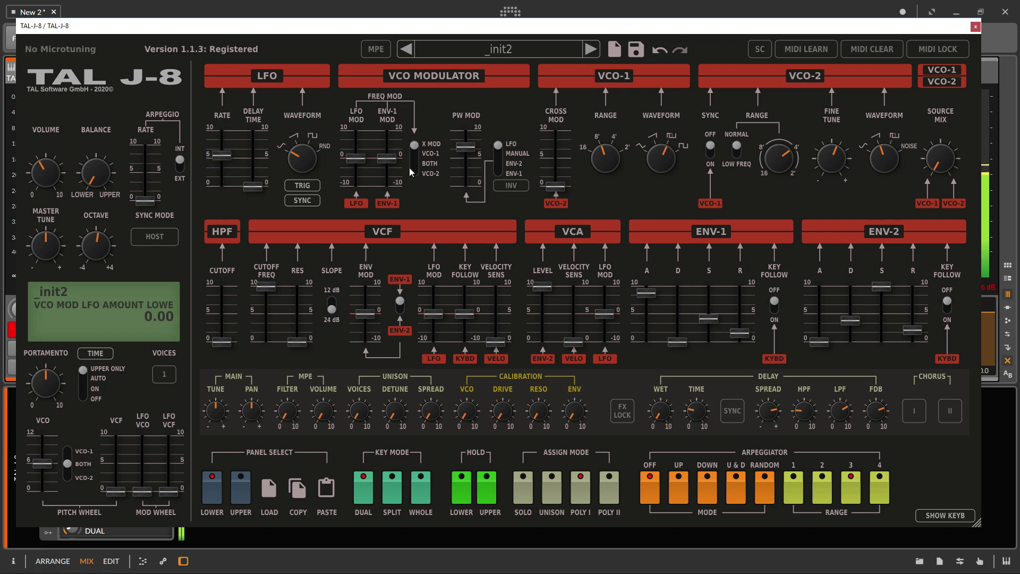
# Set the pulse-width modulation source to ENV-1 and reshape ENV-1 with a mid-level attack and high sustain and release.
pyautogui.click(497, 163)
pyautogui.moveTo(496, 164); pyautogui.dragTo(495, 209)
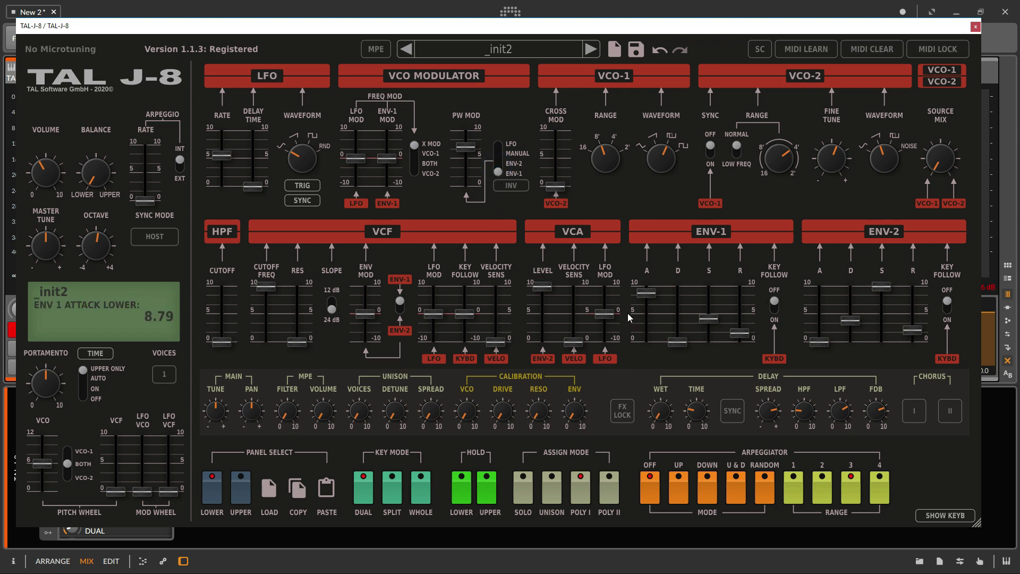
pyautogui.moveTo(646, 298); pyautogui.dragTo(645, 315)
pyautogui.moveTo(740, 333); pyautogui.dragTo(728, 324)
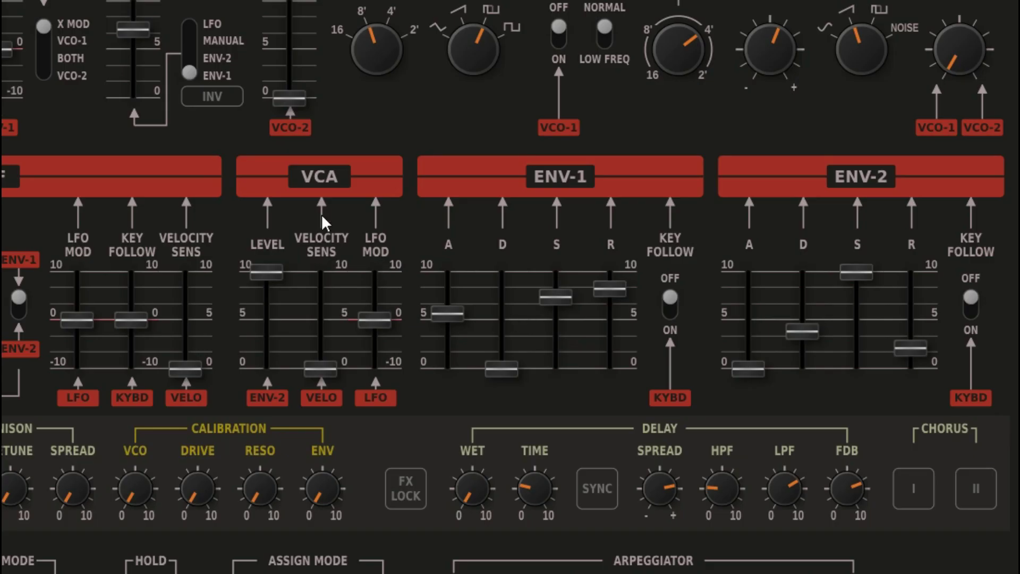
# Set ENV-1's decay to its midpoint and attack to maximum, and return the pulse-width modulation source to LFO.
pyautogui.moveTo(500, 366); pyautogui.dragTo(500, 340)
pyautogui.moveTo(452, 313); pyautogui.dragTo(452, 334)
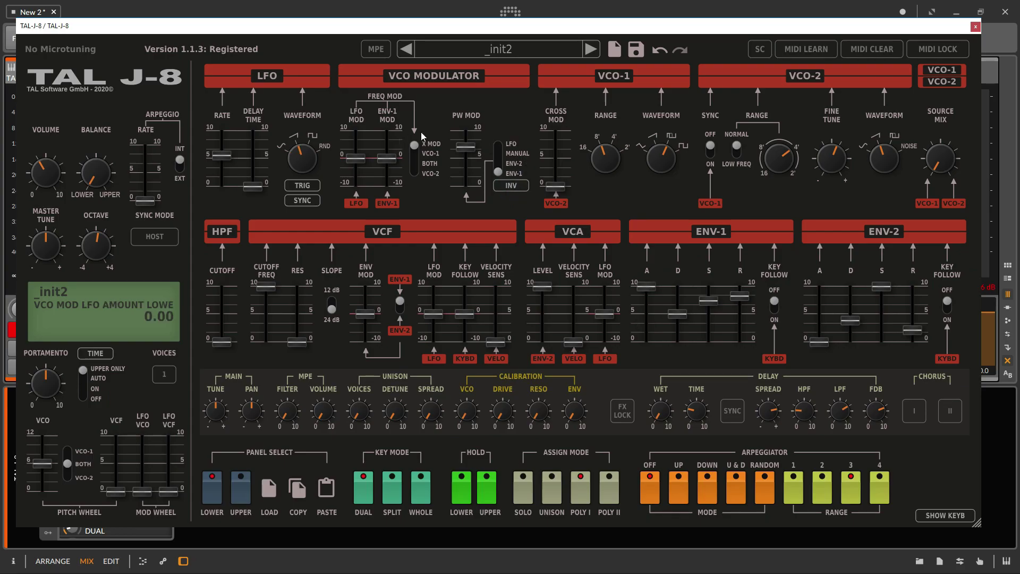
pyautogui.moveTo(498, 171); pyautogui.dragTo(502, 112)
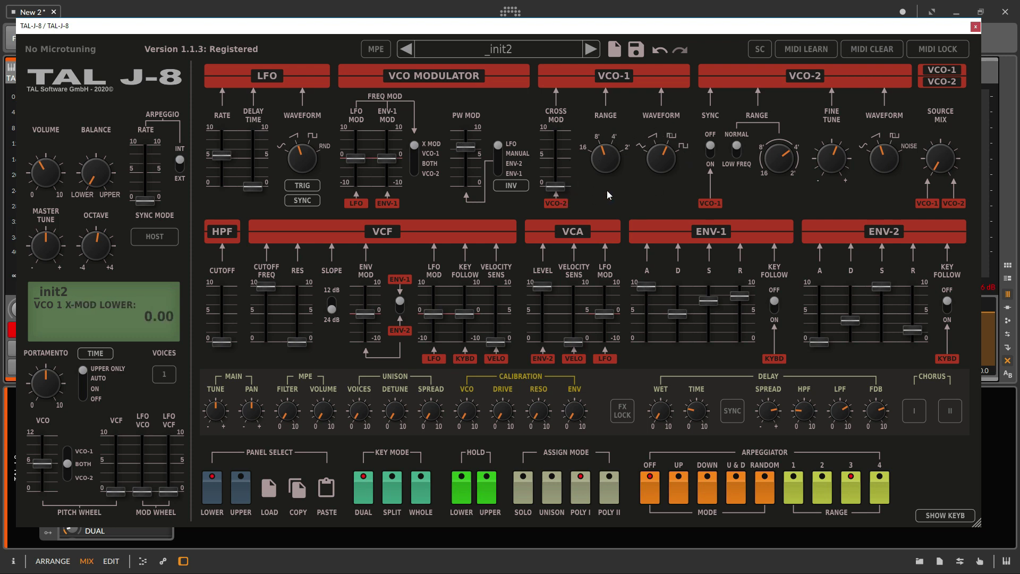
# Sweep the lower layer's VCO-1 cross modulation and range, returning them to 0.00 and 8'.
pyautogui.click(555, 186)
pyautogui.moveTo(553, 187); pyautogui.dragTo(563, 111)
pyautogui.click(617, 170)
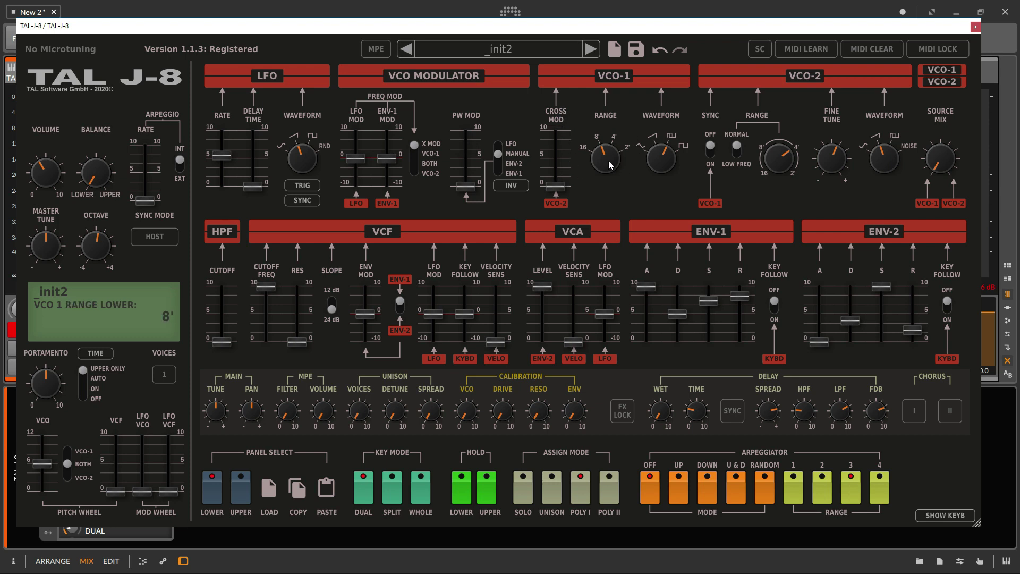
pyautogui.moveTo(609, 161)
pyautogui.mouseDown()
pyautogui.moveTo(609, 140)
pyautogui.moveTo(614, 174)
pyautogui.mouseUp()
# Step the lower layer's VCO-1 waveform through SAW and PULSE to the last square shape.
pyautogui.moveTo(668, 162)
pyautogui.mouseDown()
pyautogui.moveTo(661, 180)
pyautogui.moveTo(656, 147)
pyautogui.mouseUp()
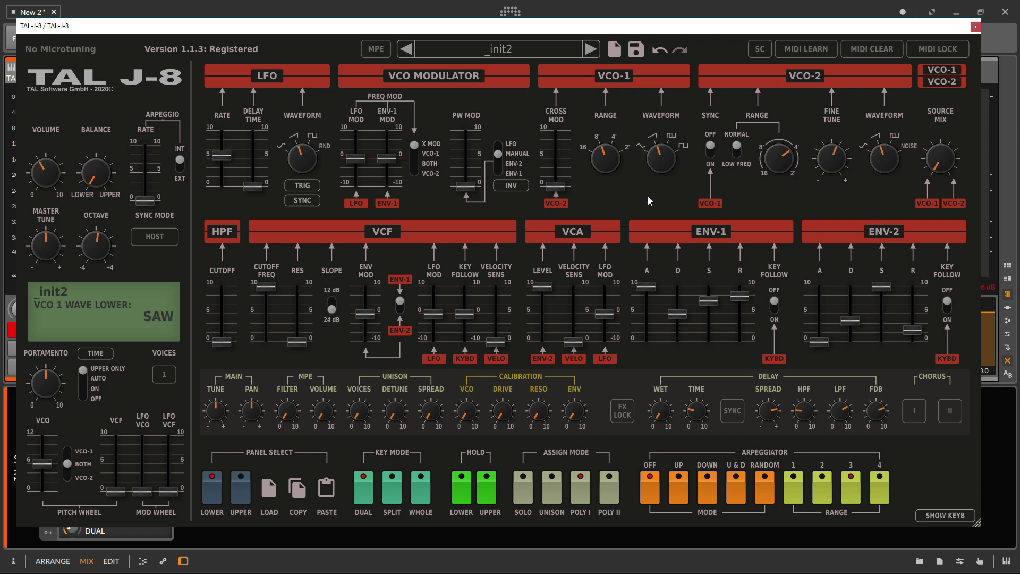
pyautogui.moveTo(664, 159); pyautogui.dragTo(667, 143)
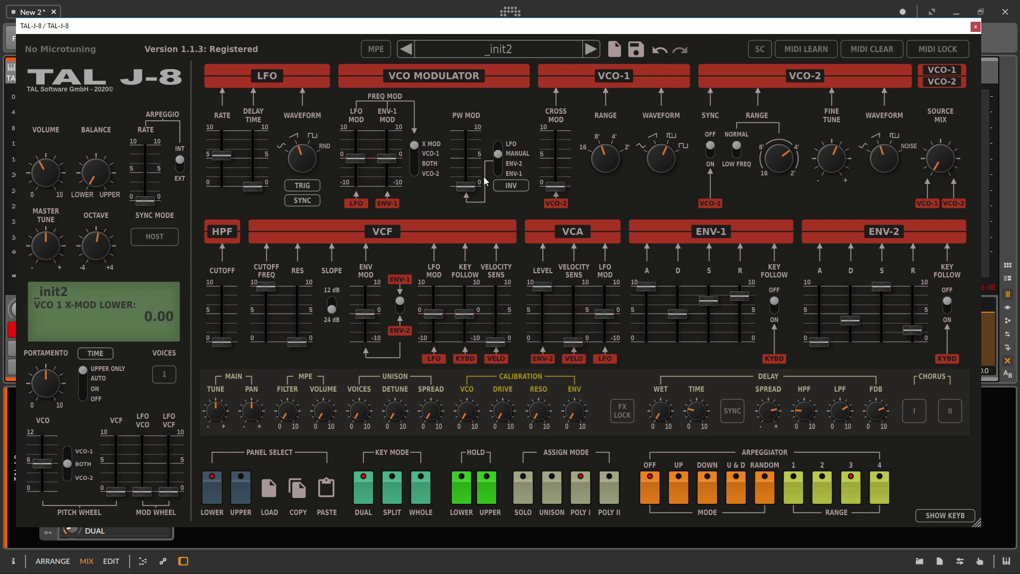
pyautogui.moveTo(664, 158); pyautogui.dragTo(680, 71)
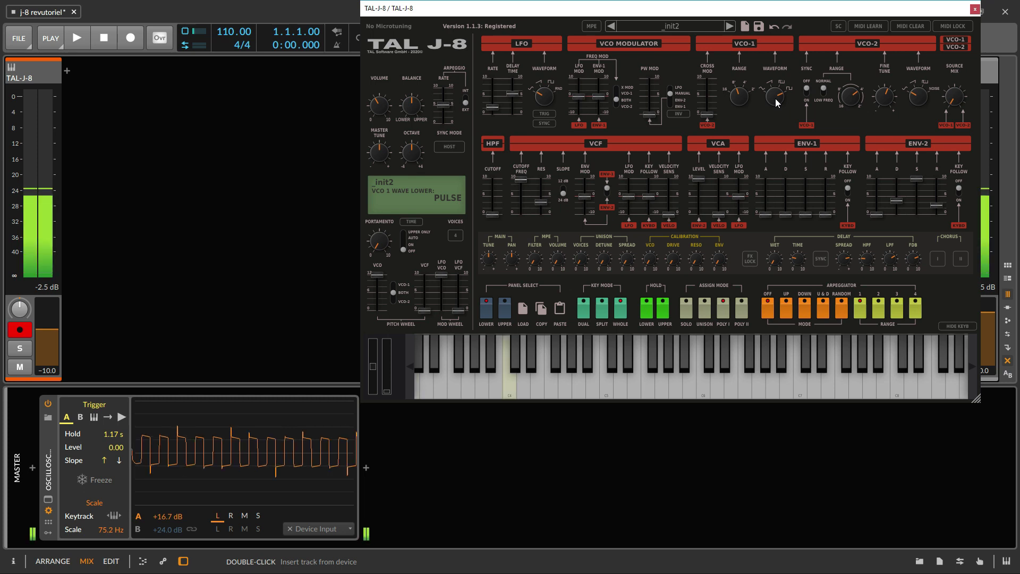
# Compare VCO-1's waveforms on the oscilloscope, sweeping the pulse-width amount down to 0.00 and stepping through PULSE and SAW.
pyautogui.moveTo(776, 98)
pyautogui.mouseDown()
pyautogui.moveTo(779, 120)
pyautogui.moveTo(782, 104)
pyautogui.mouseUp()
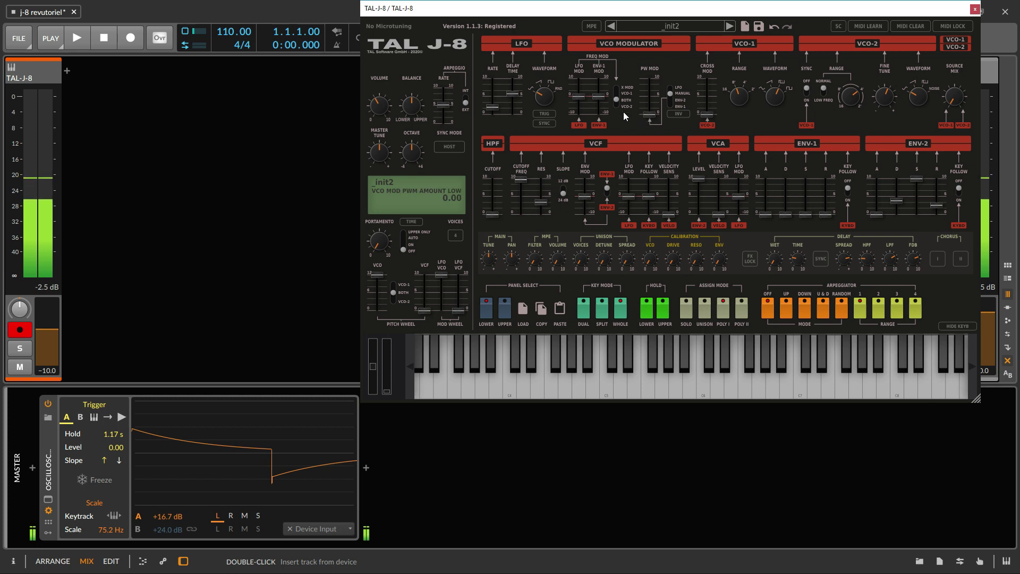
pyautogui.moveTo(652, 109)
pyautogui.mouseDown()
pyautogui.moveTo(654, 88)
pyautogui.moveTo(651, 135)
pyautogui.moveTo(650, 80)
pyautogui.moveTo(654, 123)
pyautogui.mouseUp()
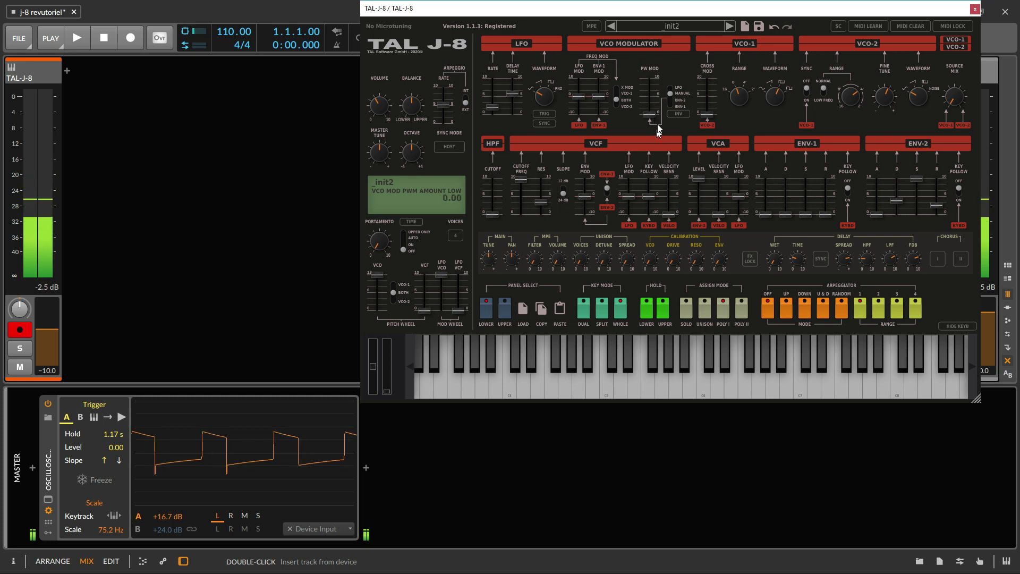
pyautogui.hotkey('ctrl', 'z')
pyautogui.moveTo(654, 111); pyautogui.dragTo(657, 144)
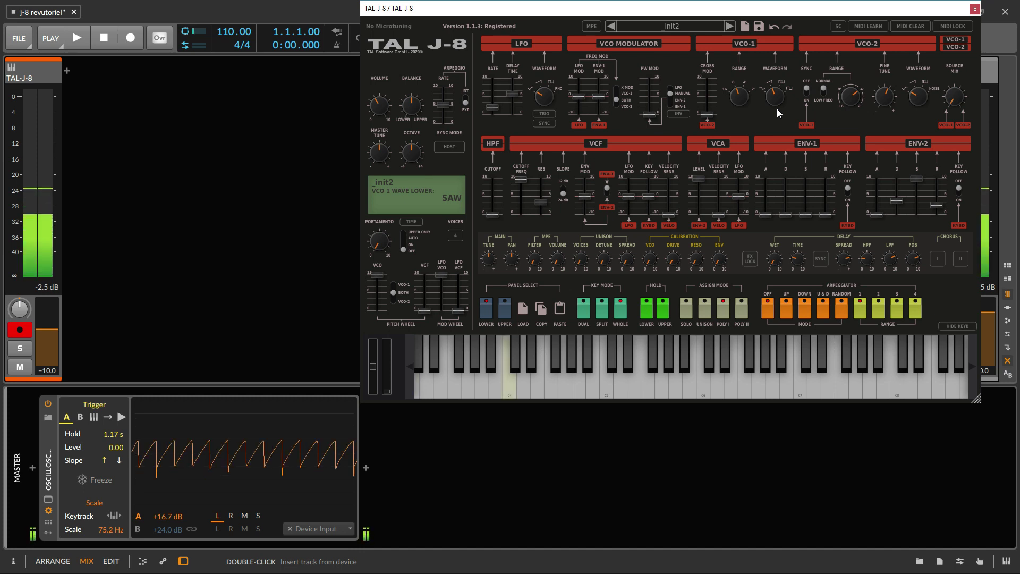
pyautogui.moveTo(777, 112); pyautogui.dragTo(773, 137)
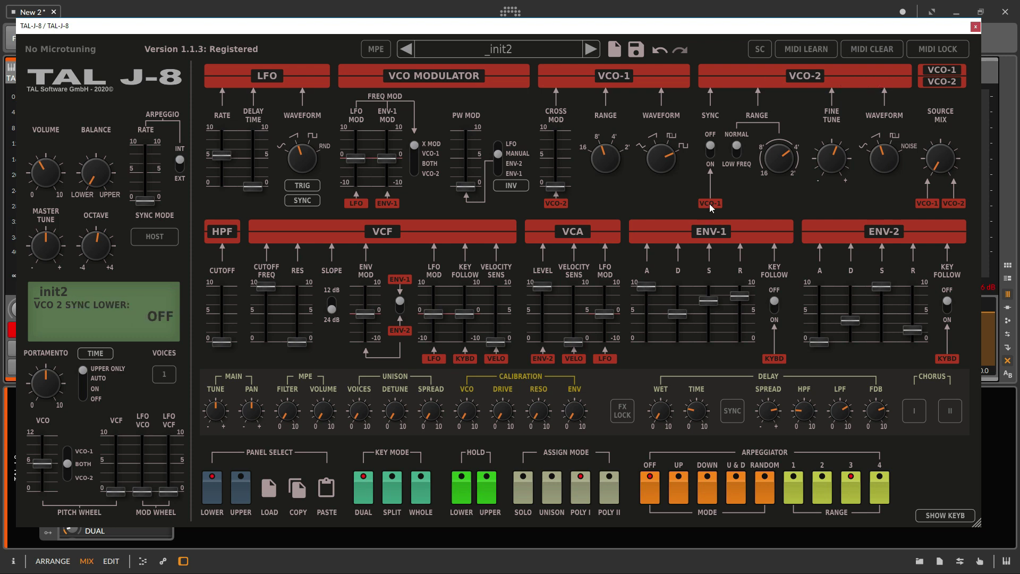
# Turn on sync for the lower layer's VCO-2, and sweep its fine tune to 50.0 Cents and its range to 2'.
pyautogui.click(710, 152)
pyautogui.moveTo(831, 158); pyautogui.dragTo(833, 125)
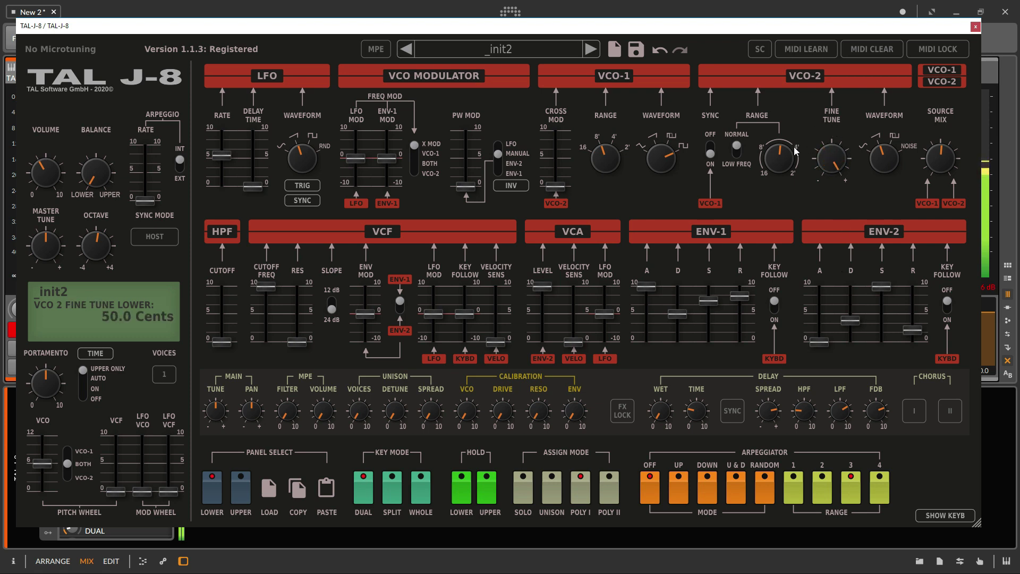
pyautogui.moveTo(775, 164); pyautogui.dragTo(847, 332)
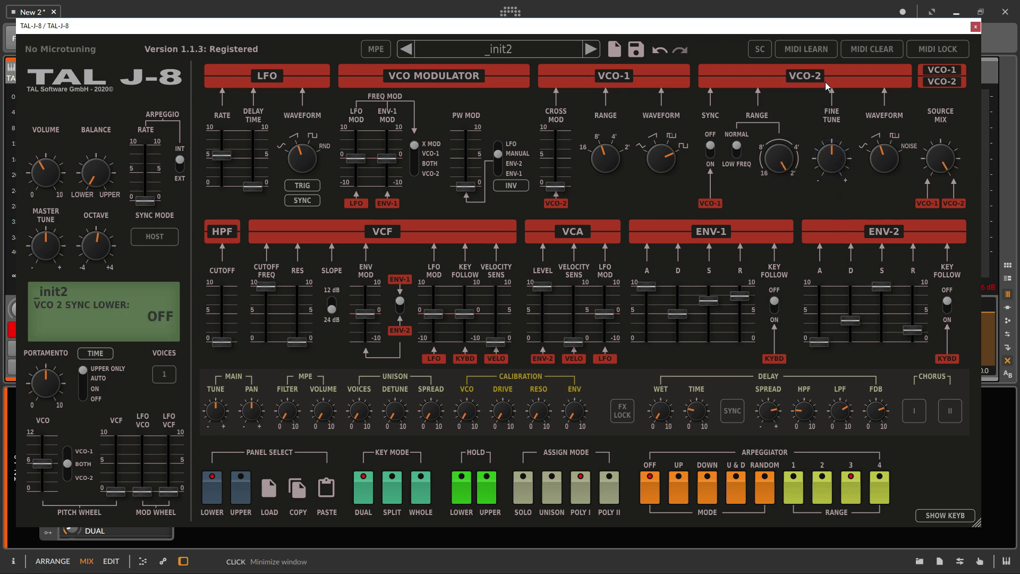
# Switch VCO-2's range to LOW FREQ, sweep the range, and return it to NORMAL at 2'.
pyautogui.click(737, 146)
pyautogui.moveTo(777, 159); pyautogui.dragTo(804, 93)
pyautogui.scroll(-1, 884, 160)
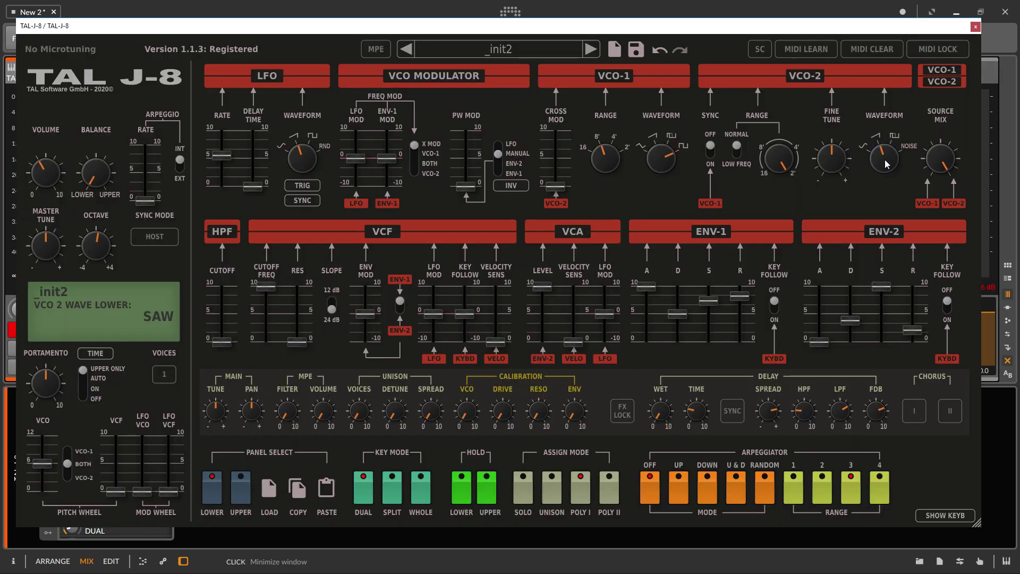
# Step the lower layer's VCO-2 waveform from SAW through pulse to NOISE, and set the source mix to 1.00.
pyautogui.moveTo(885, 160); pyautogui.dragTo(888, 150)
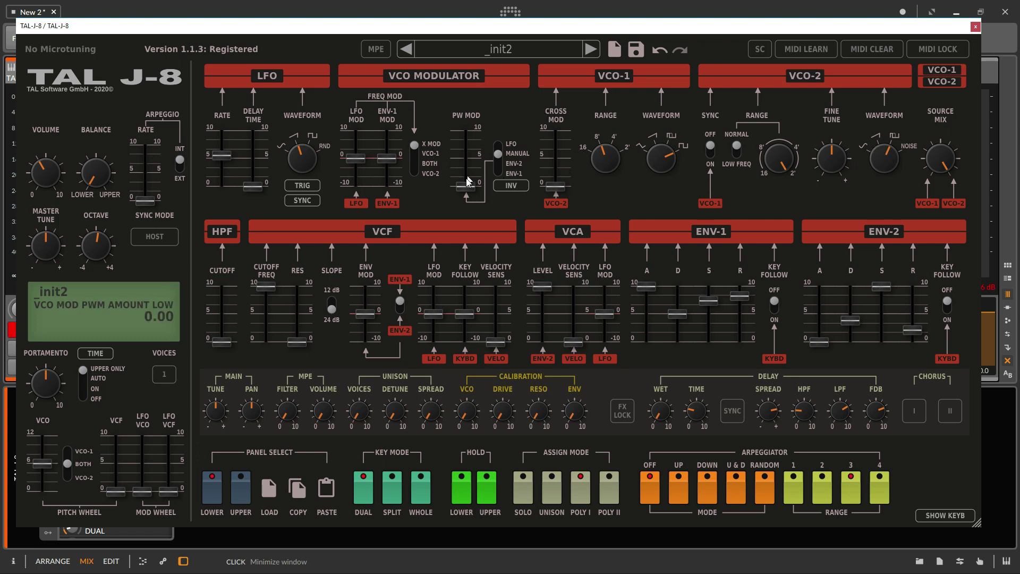
pyautogui.moveTo(898, 162); pyautogui.dragTo(896, 148)
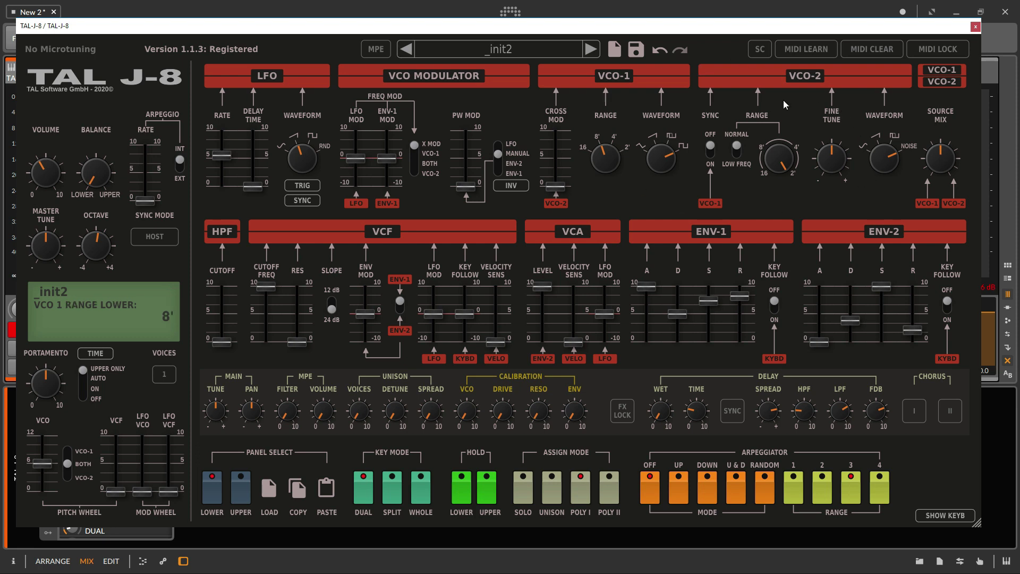
pyautogui.moveTo(946, 164); pyautogui.dragTo(934, 244)
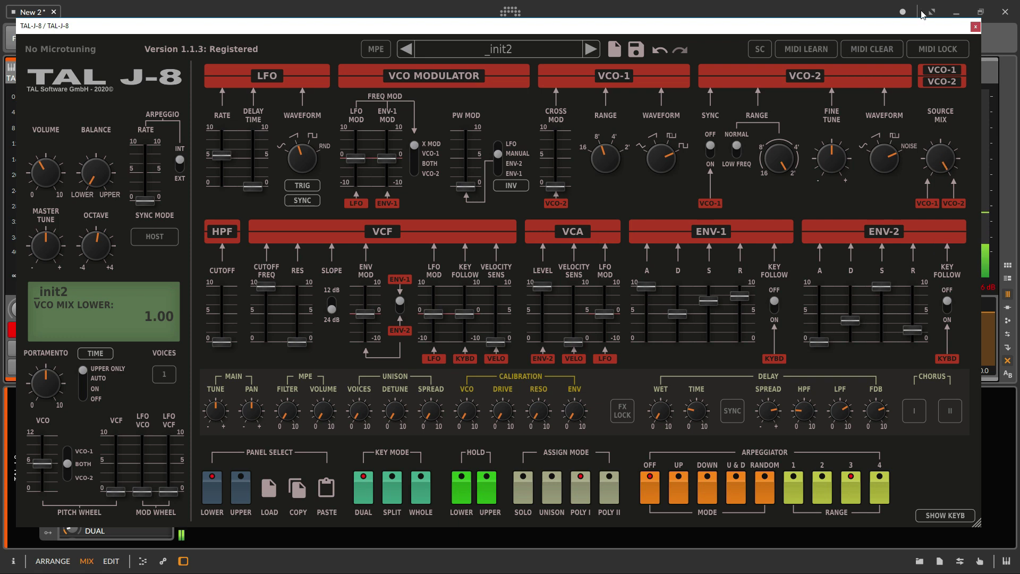
# Sweep the lower layer's source mix, and raise its HPF cutoff and bring it back down to 2.81.
pyautogui.moveTo(940, 158); pyautogui.dragTo(960, 103)
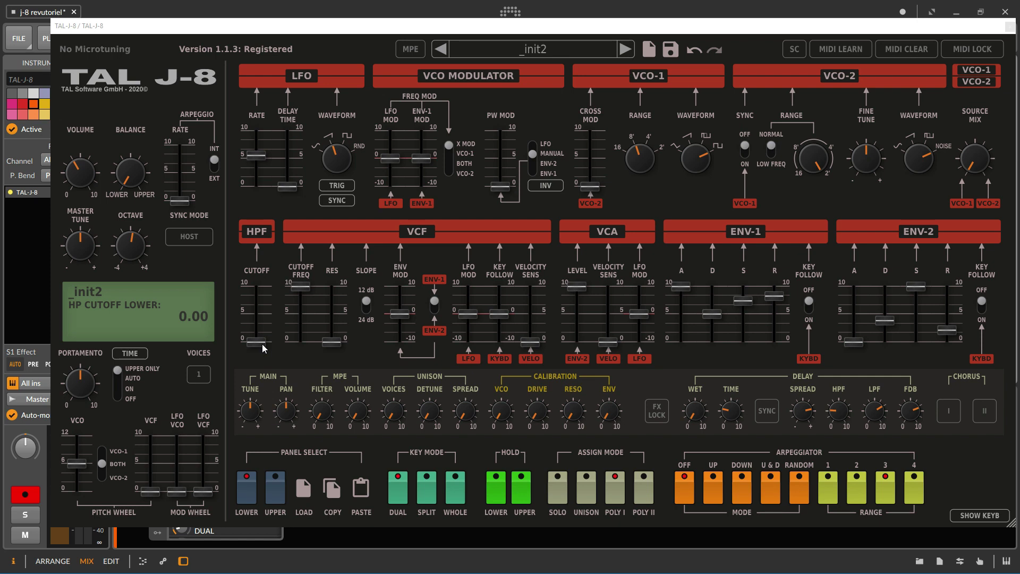
pyautogui.scroll(10, 262, 344)
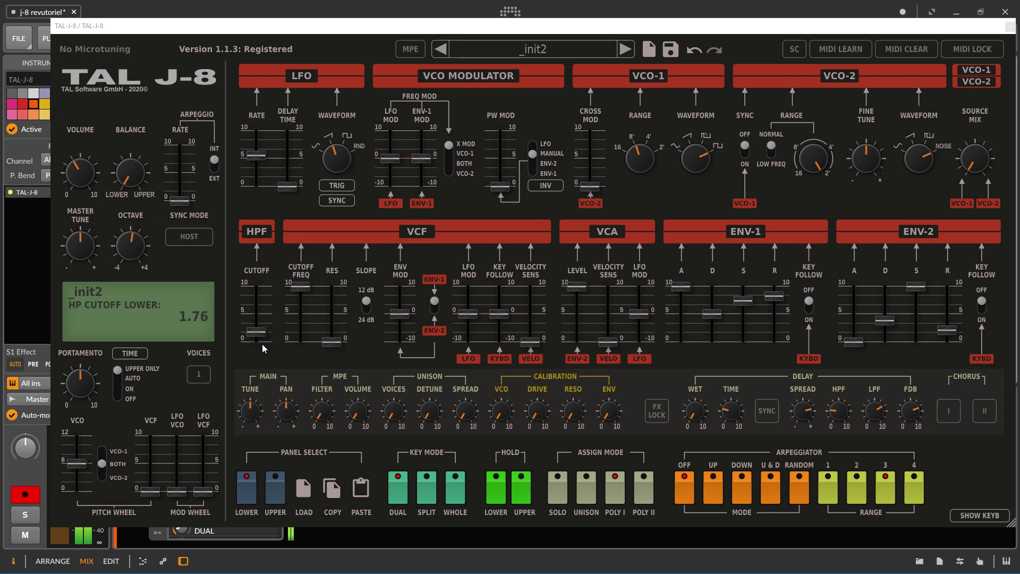
pyautogui.scroll(20, 263, 343)
pyautogui.scroll(-14, 259, 337)
pyautogui.scroll(-6, 259, 337)
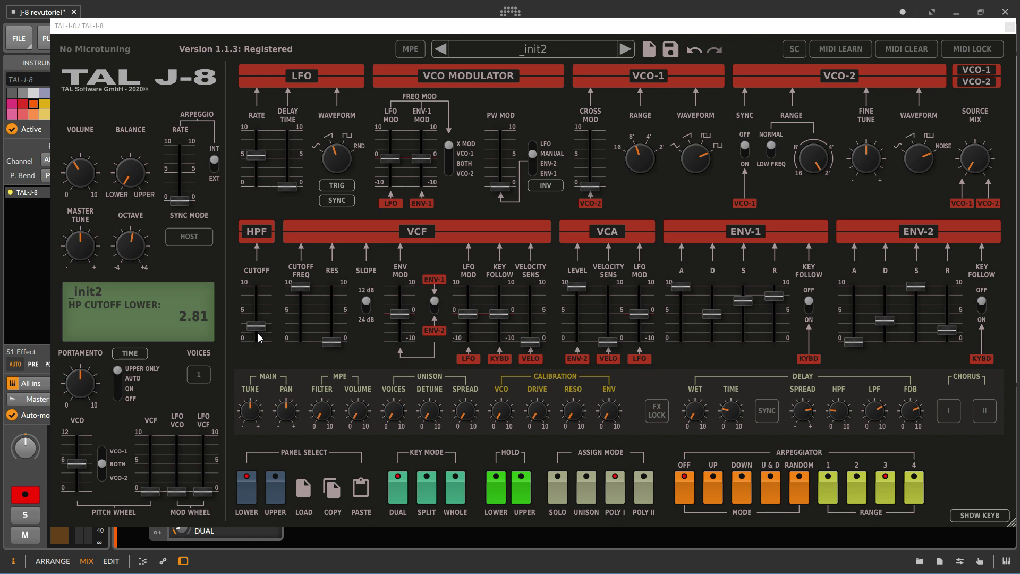
# Toggle the lower layer's filter slope between 12 dB and 24 dB, and set the HPF cutoff to 0.00.
pyautogui.moveTo(367, 307)
pyautogui.click(367, 300)
pyautogui.click(366, 300)
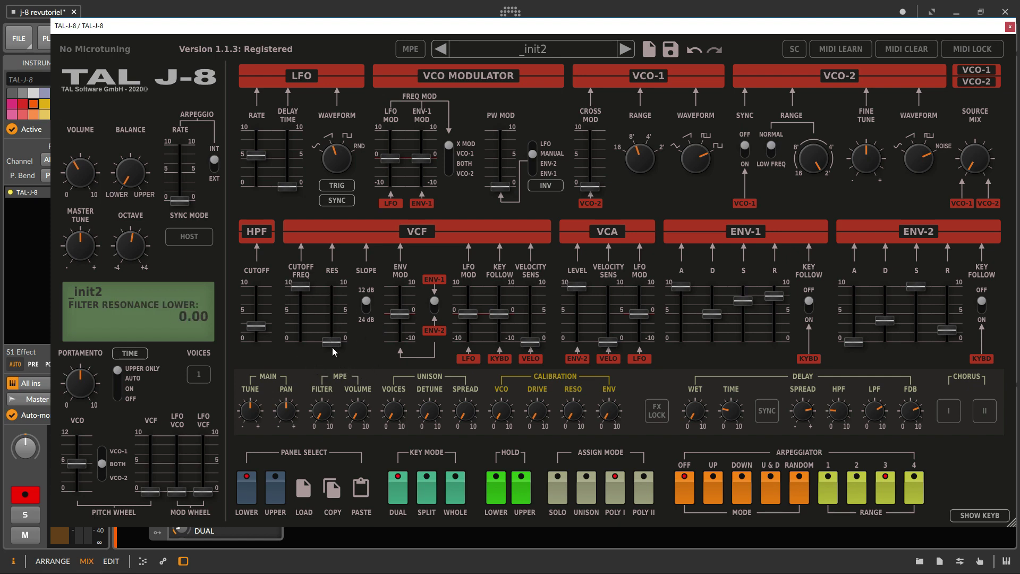
pyautogui.moveTo(257, 327); pyautogui.dragTo(264, 400)
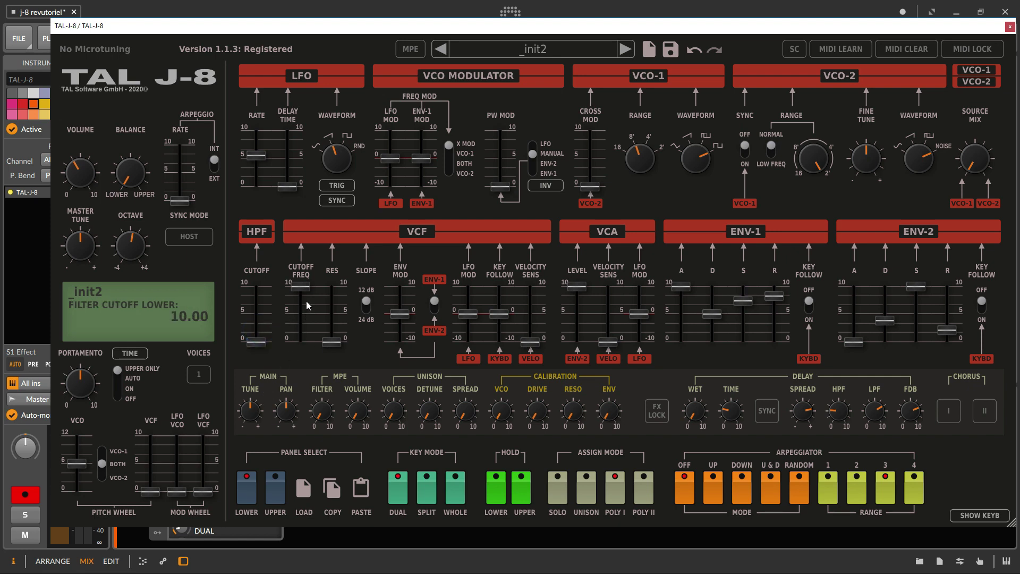
# Raise the lower layer's filter resonance to full and sweep the VCF cutoff at both the 12 dB and 24 dB slopes.
pyautogui.moveTo(302, 286)
pyautogui.mouseDown()
pyautogui.moveTo(301, 348)
pyautogui.moveTo(301, 277)
pyautogui.mouseUp()
pyautogui.moveTo(332, 342); pyautogui.dragTo(300, 292)
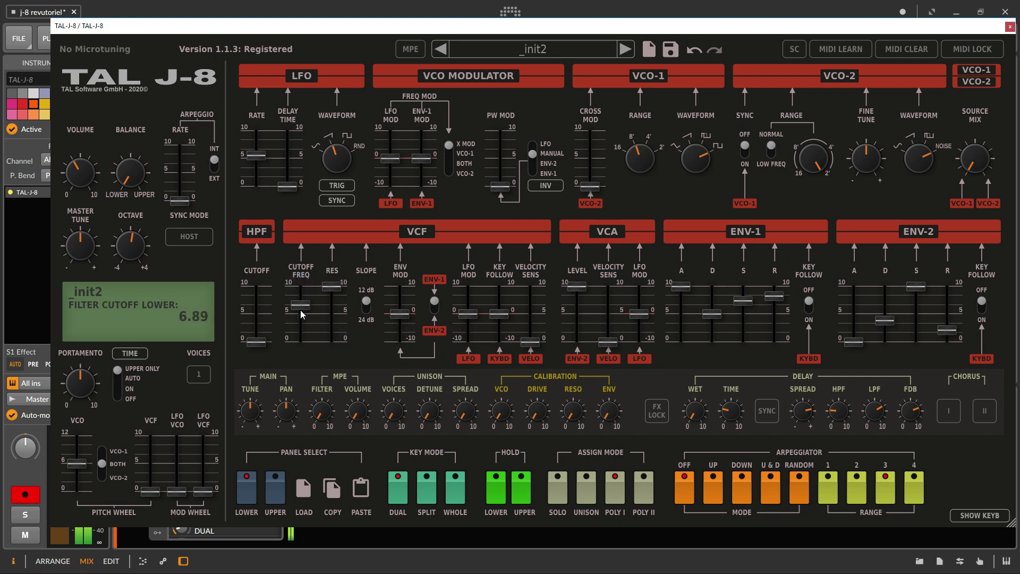
pyautogui.moveTo(302, 336); pyautogui.dragTo(307, 281)
pyautogui.moveTo(366, 301); pyautogui.dragTo(364, 334)
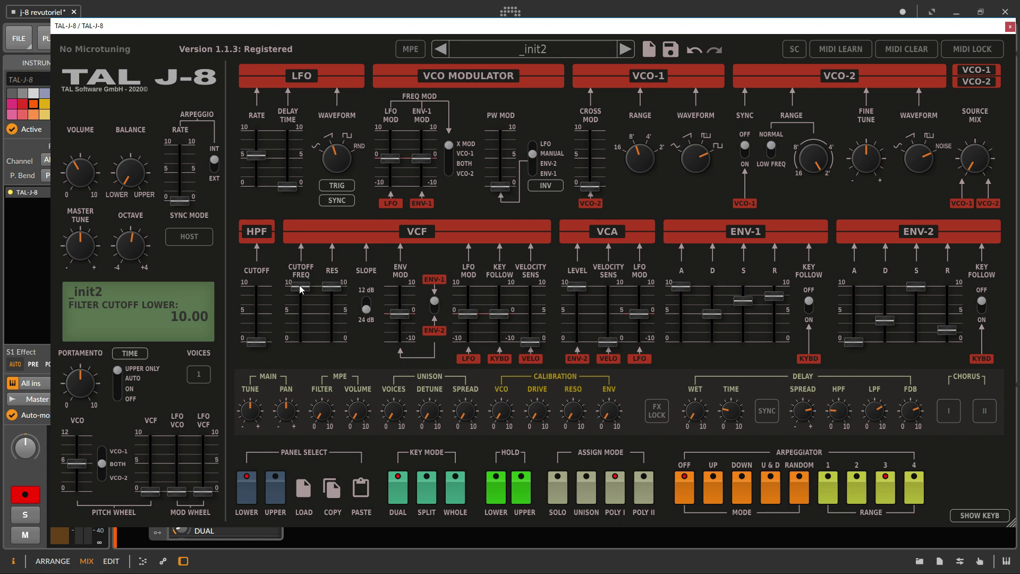
pyautogui.moveTo(302, 289)
pyautogui.mouseDown()
pyautogui.moveTo(307, 346)
pyautogui.moveTo(310, 273)
pyautogui.mouseUp()
# Sweep the filter's envelope modulation with a reduced ENV-1 attack, and raise its LFO modulation while sweeping the LFO rate.
pyautogui.moveTo(399, 314)
pyautogui.mouseDown()
pyautogui.moveTo(400, 359)
pyautogui.moveTo(393, 284)
pyautogui.moveTo(397, 313)
pyautogui.mouseUp()
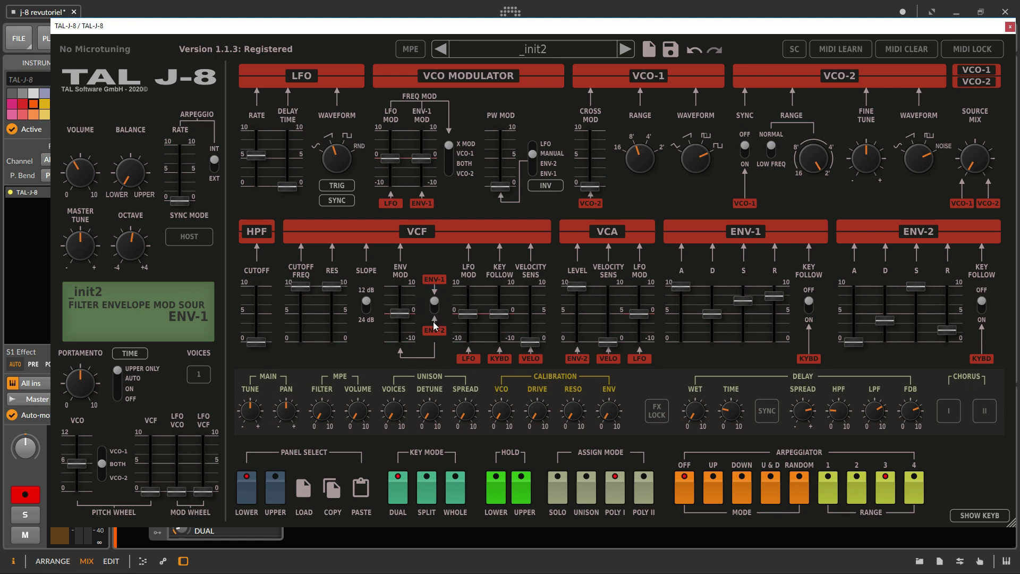
pyautogui.moveTo(680, 287); pyautogui.dragTo(685, 324)
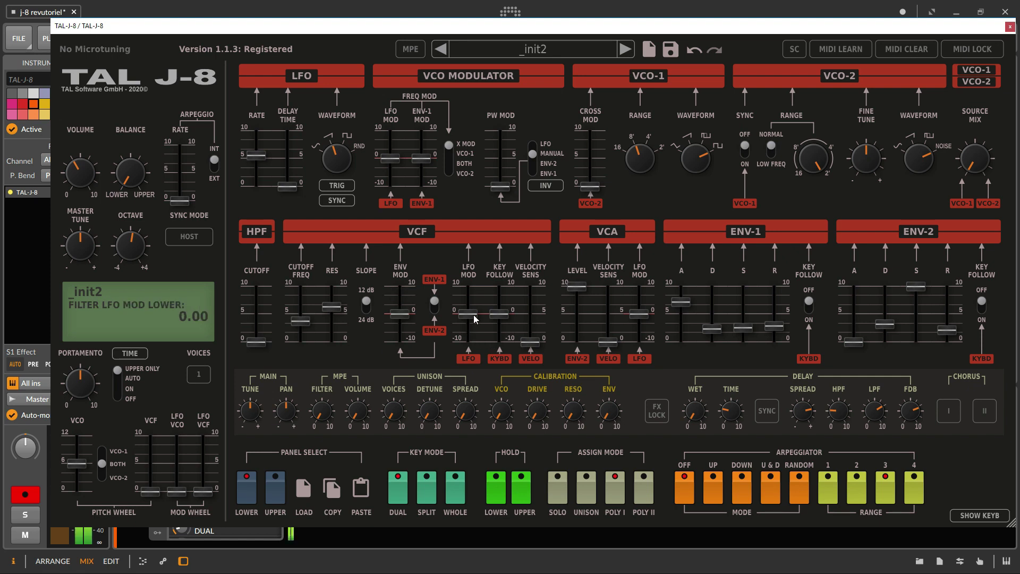
pyautogui.moveTo(474, 316); pyautogui.dragTo(471, 289)
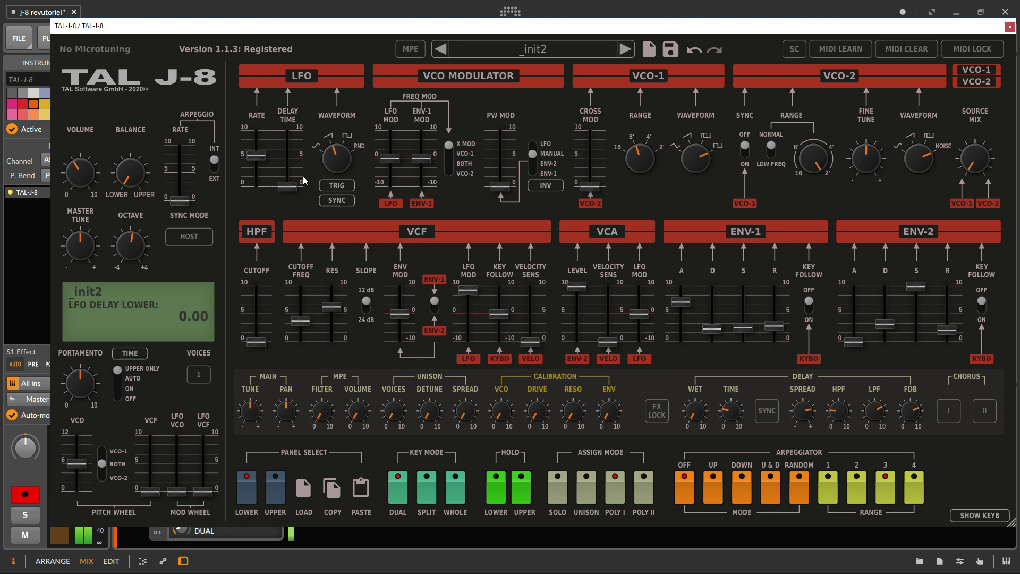
pyautogui.moveTo(256, 154)
pyautogui.mouseDown()
pyautogui.moveTo(257, 129)
pyautogui.moveTo(261, 158)
pyautogui.mouseUp()
# Sweep the filter's key follow to full and back to zero, and raise its velocity sensitivity to about half.
pyautogui.click(502, 320)
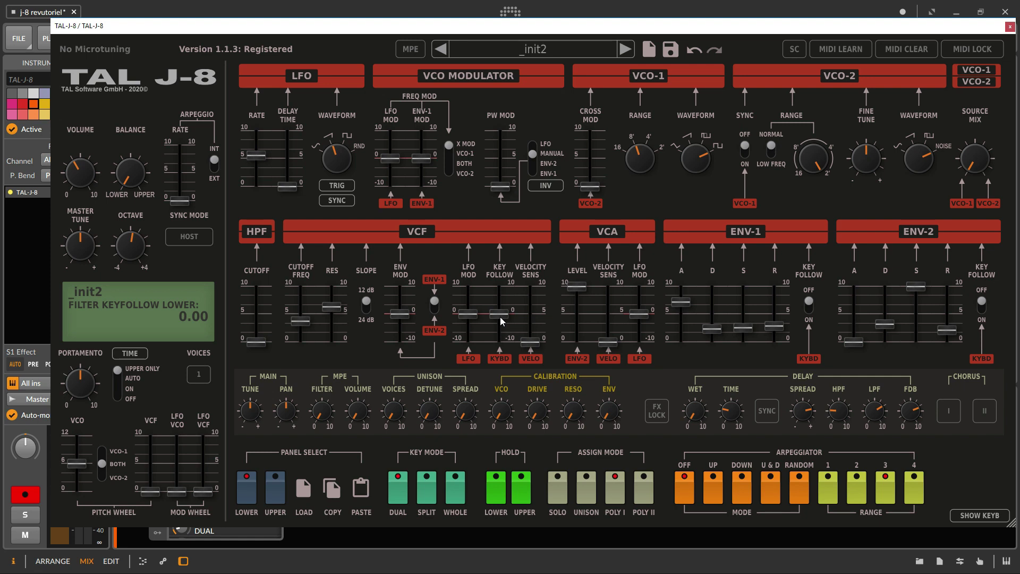
pyautogui.moveTo(500, 316); pyautogui.dragTo(505, 274)
pyautogui.moveTo(503, 300)
pyautogui.mouseDown()
pyautogui.moveTo(501, 343)
pyautogui.moveTo(501, 286)
pyautogui.moveTo(504, 368)
pyautogui.moveTo(507, 256)
pyautogui.moveTo(503, 314)
pyautogui.mouseUp()
pyautogui.moveTo(527, 348); pyautogui.dragTo(579, 282)
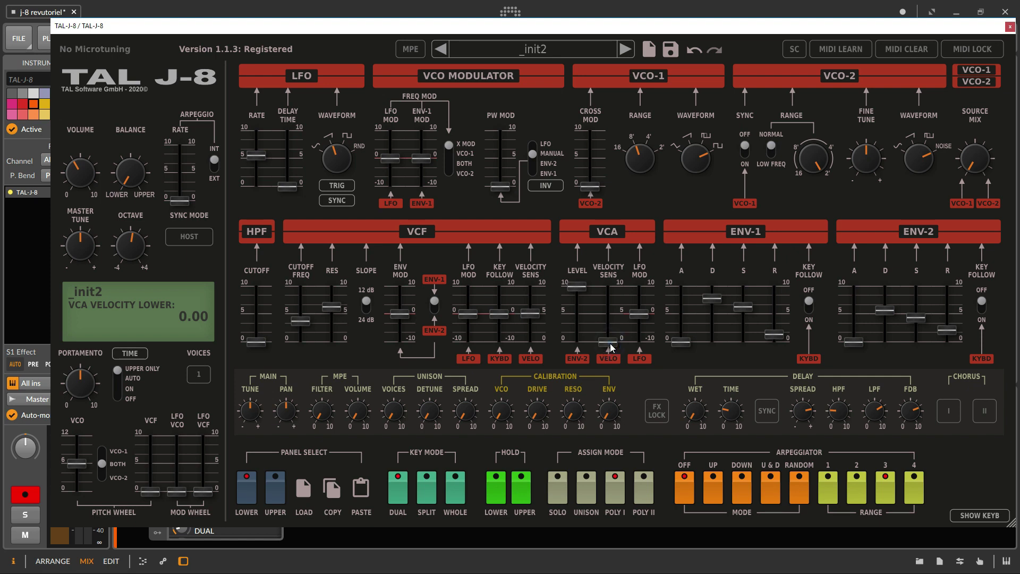
# Sweep the VCA's velocity sensitivity to 9.77 and back to about half, and its LFO modulation using a SINE waveform at full rate.
pyautogui.moveTo(611, 347); pyautogui.dragTo(613, 308)
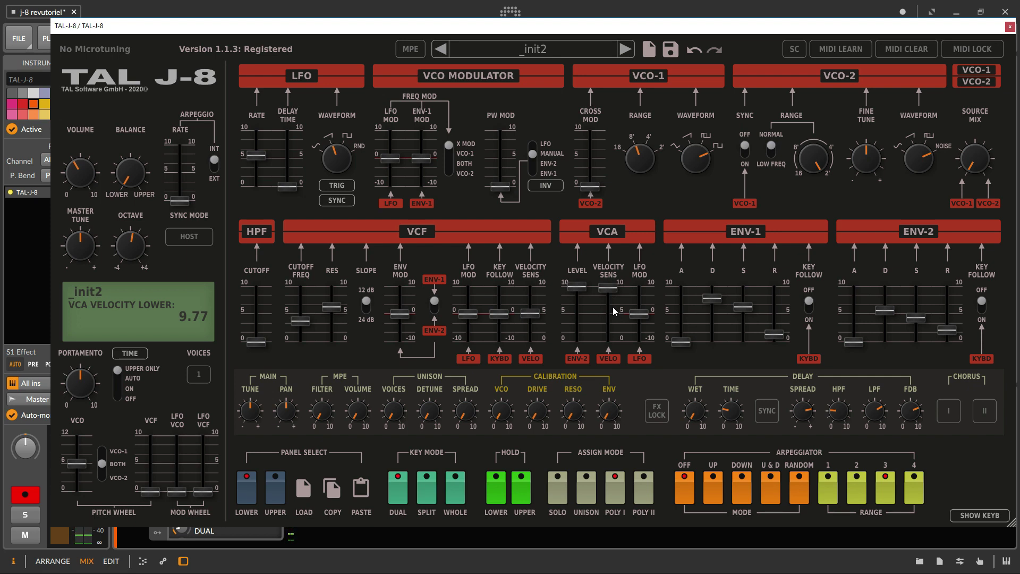
pyautogui.moveTo(613, 307); pyautogui.dragTo(621, 321)
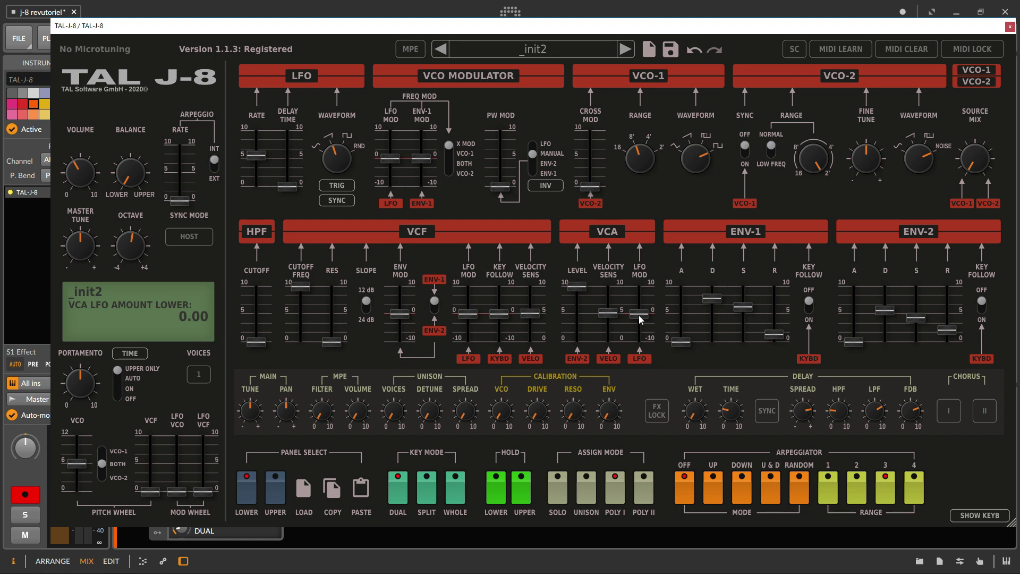
pyautogui.moveTo(639, 315); pyautogui.dragTo(642, 285)
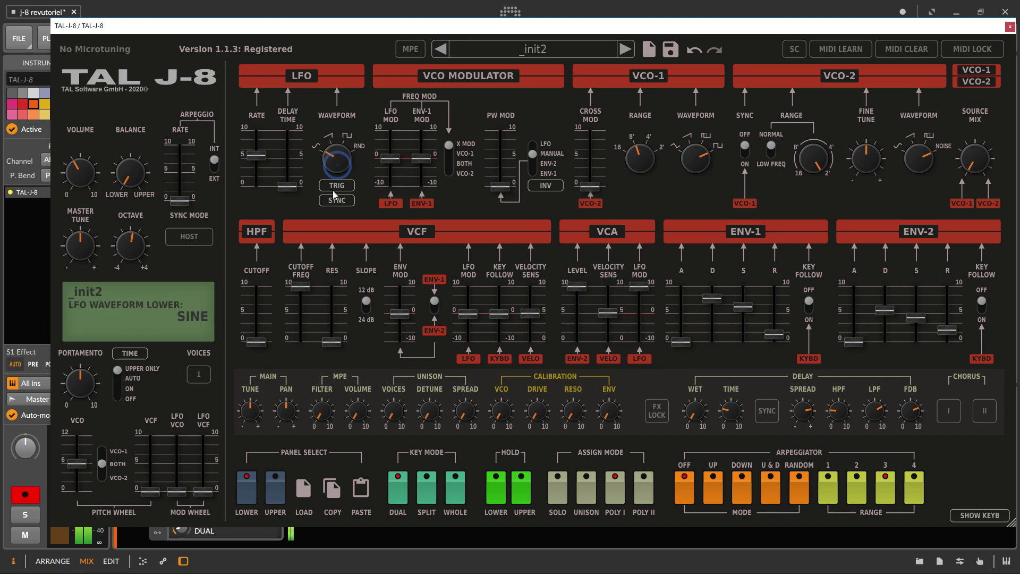
pyautogui.moveTo(256, 155); pyautogui.dragTo(255, 134)
pyautogui.moveTo(638, 289); pyautogui.dragTo(645, 322)
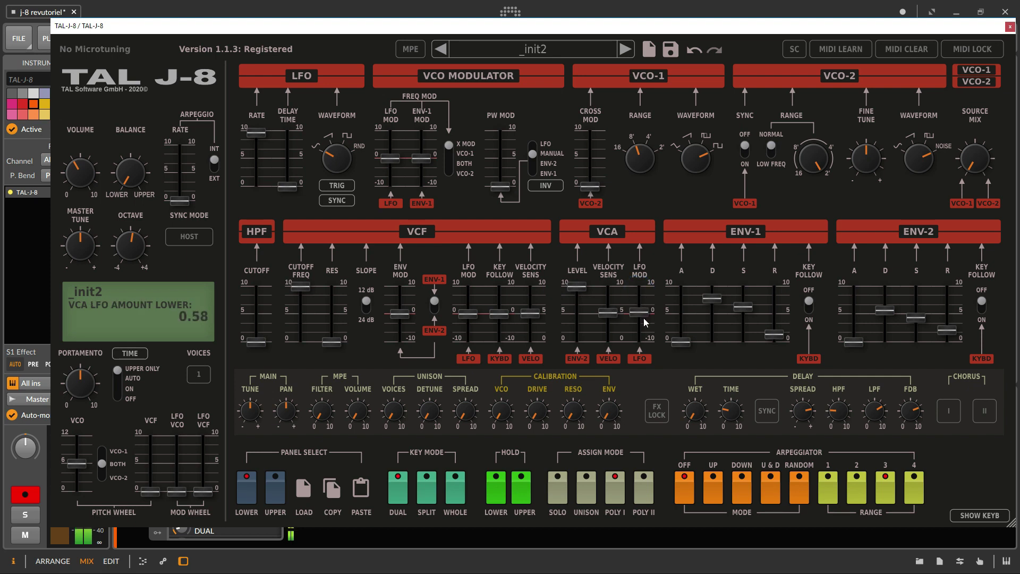
pyautogui.click(605, 313)
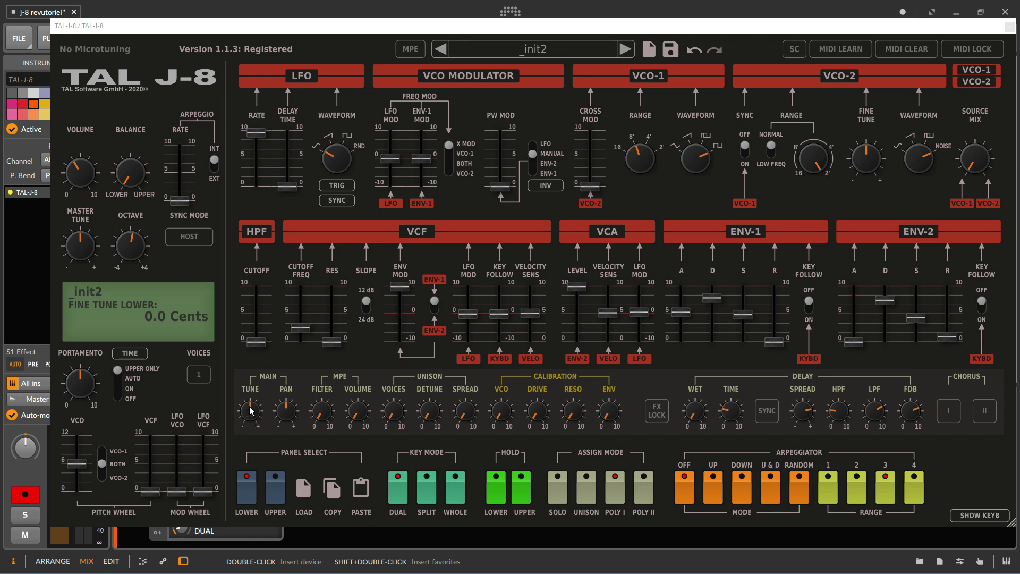
# Sweep the lower layer's main tune, pan and MPE volume, resetting the tune to 0.0 Cents.
pyautogui.moveTo(290, 410)
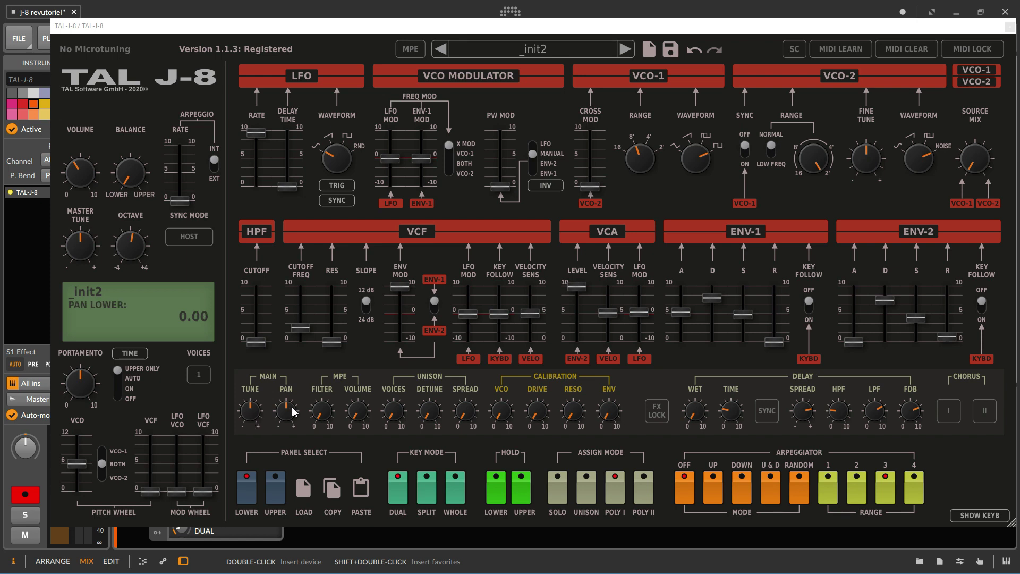
pyautogui.moveTo(255, 415)
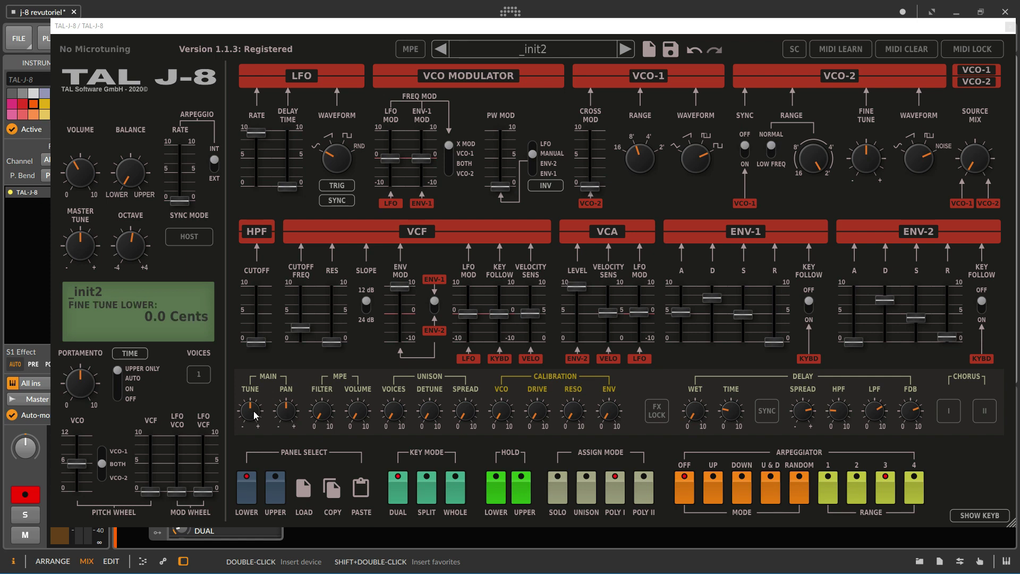
pyautogui.moveTo(255, 415); pyautogui.dragTo(258, 351)
pyautogui.doubleClick(253, 413)
pyautogui.moveTo(286, 412)
pyautogui.mouseDown()
pyautogui.moveTo(286, 335)
pyautogui.moveTo(288, 525)
pyautogui.moveTo(284, 414)
pyautogui.mouseUp()
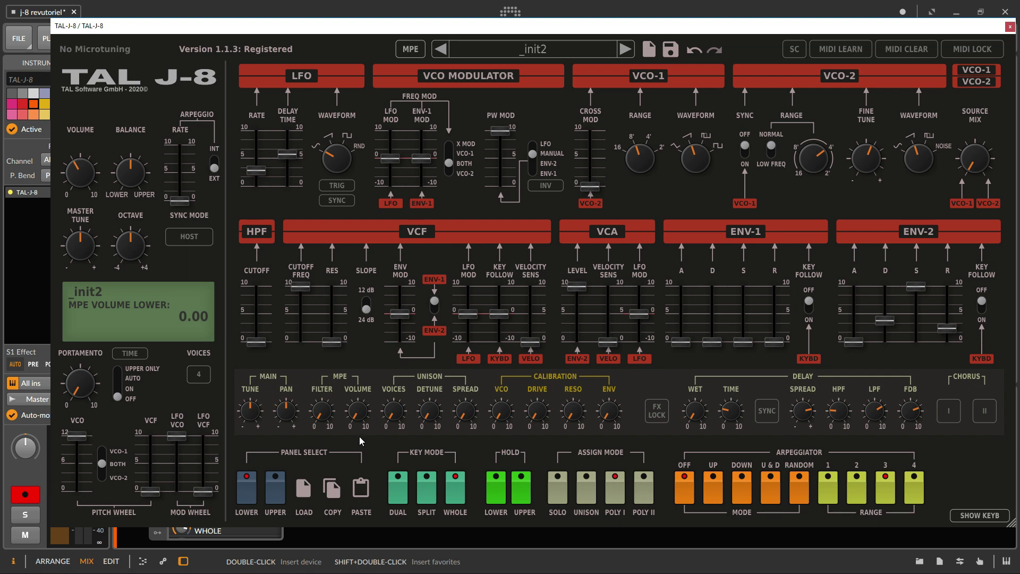
pyautogui.moveTo(358, 417); pyautogui.dragTo(369, 247)
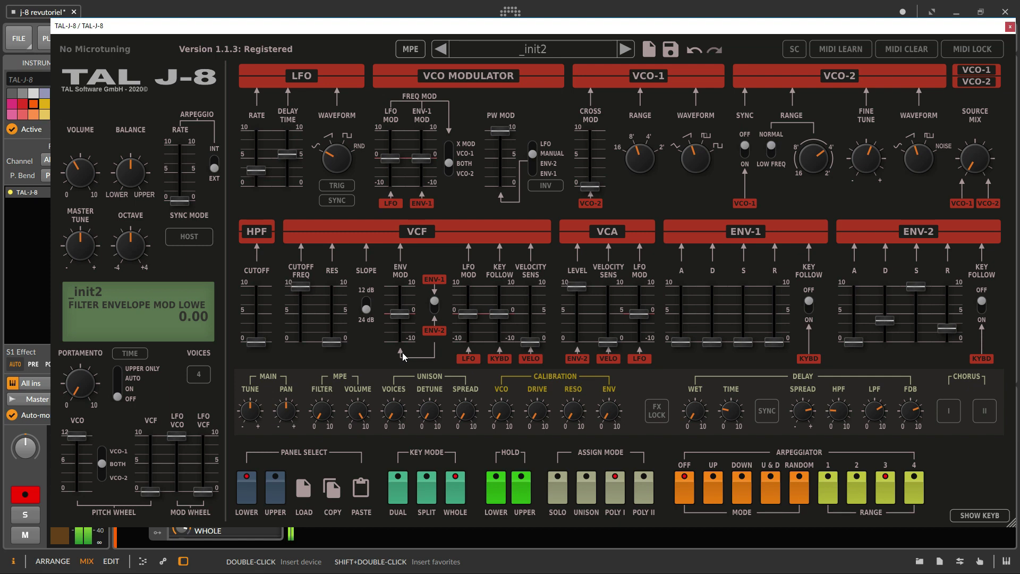
# Switch the upper layer to UNISON assign mode and sweep its unison voices, detune and spread.
pyautogui.click(275, 487)
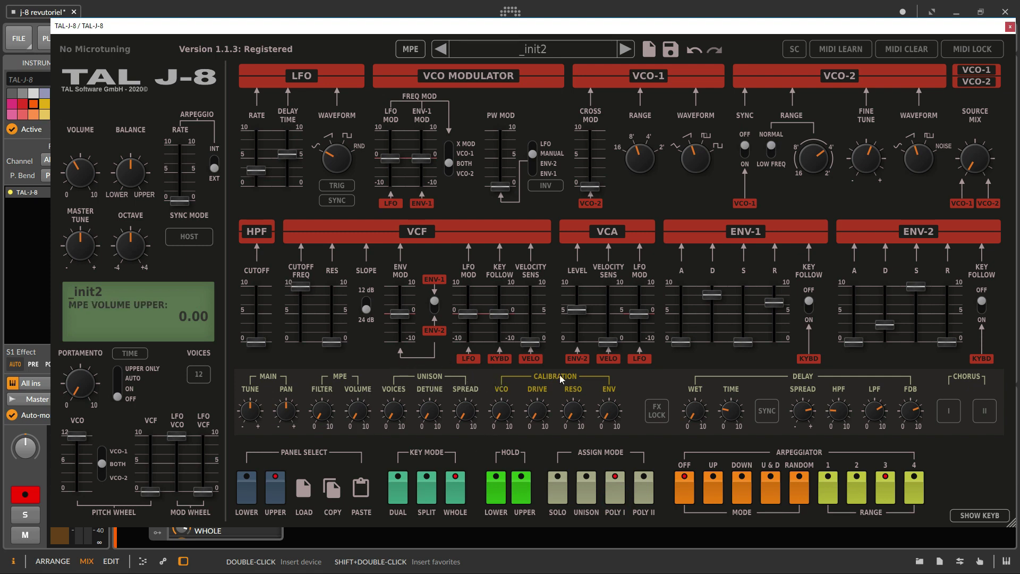
pyautogui.click(593, 498)
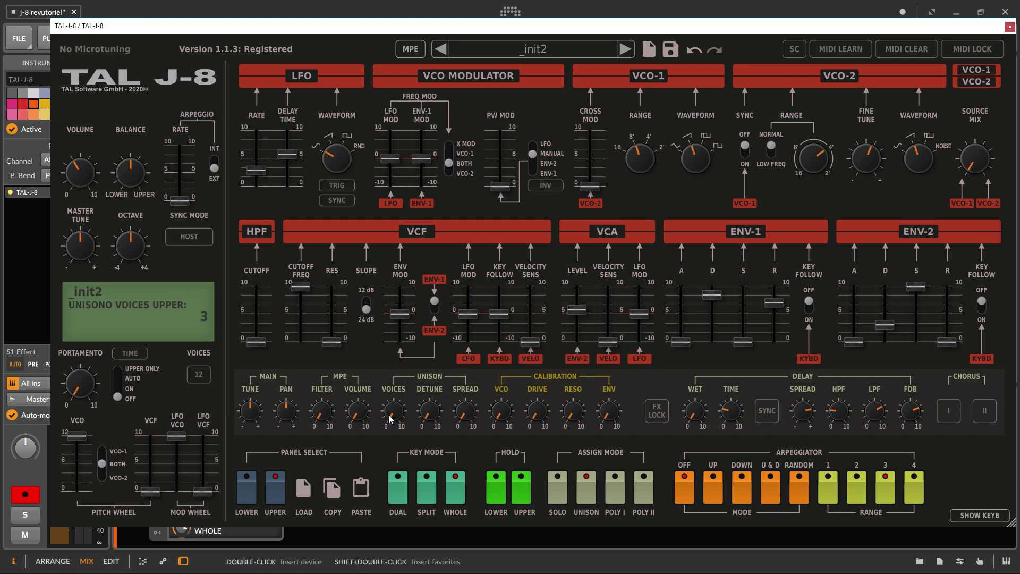
pyautogui.moveTo(394, 412); pyautogui.dragTo(413, 317)
pyautogui.moveTo(431, 421); pyautogui.dragTo(454, 340)
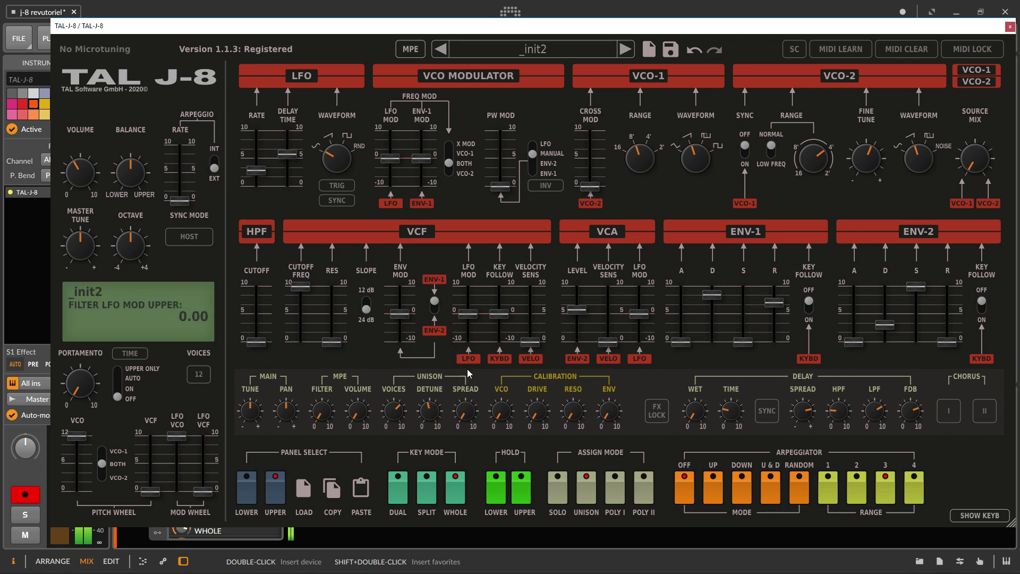
pyautogui.moveTo(467, 417); pyautogui.dragTo(467, 376)
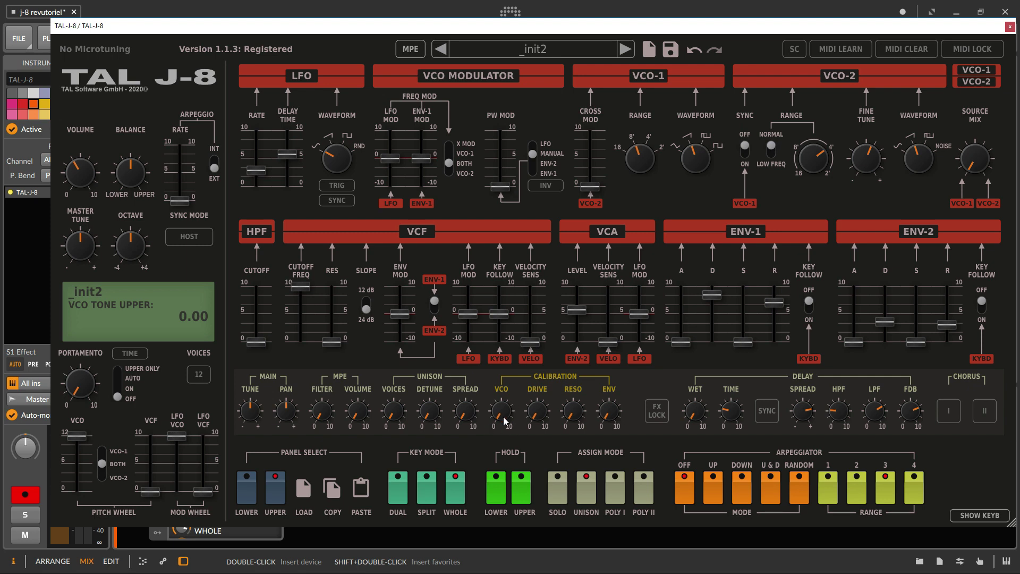
# Sweep the upper layer's VCO, RESO and ENV calibration, with filter resonance at full and the cutoff lowered to about half.
pyautogui.moveTo(505, 420); pyautogui.dragTo(526, 437)
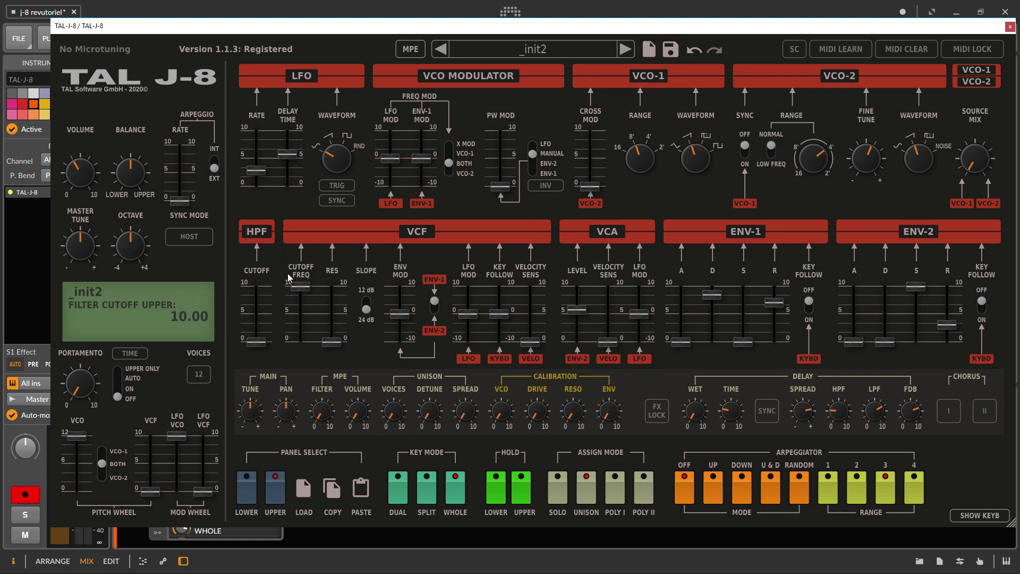
pyautogui.moveTo(304, 292)
pyautogui.mouseDown()
pyautogui.moveTo(311, 355)
pyautogui.moveTo(313, 298)
pyautogui.mouseUp()
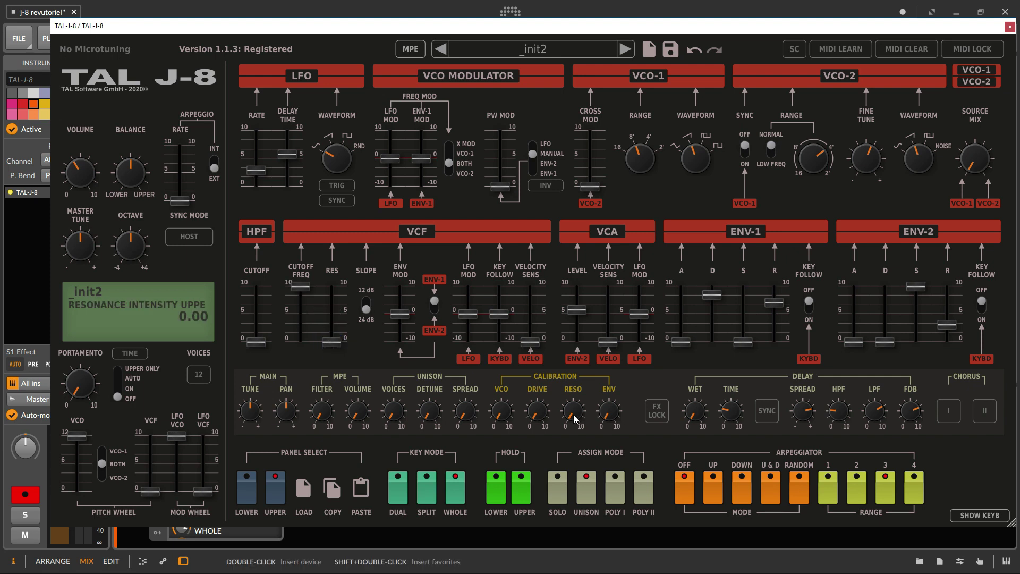
pyautogui.moveTo(341, 342); pyautogui.dragTo(342, 242)
pyautogui.moveTo(301, 285); pyautogui.dragTo(303, 325)
pyautogui.moveTo(568, 412); pyautogui.dragTo(579, 558)
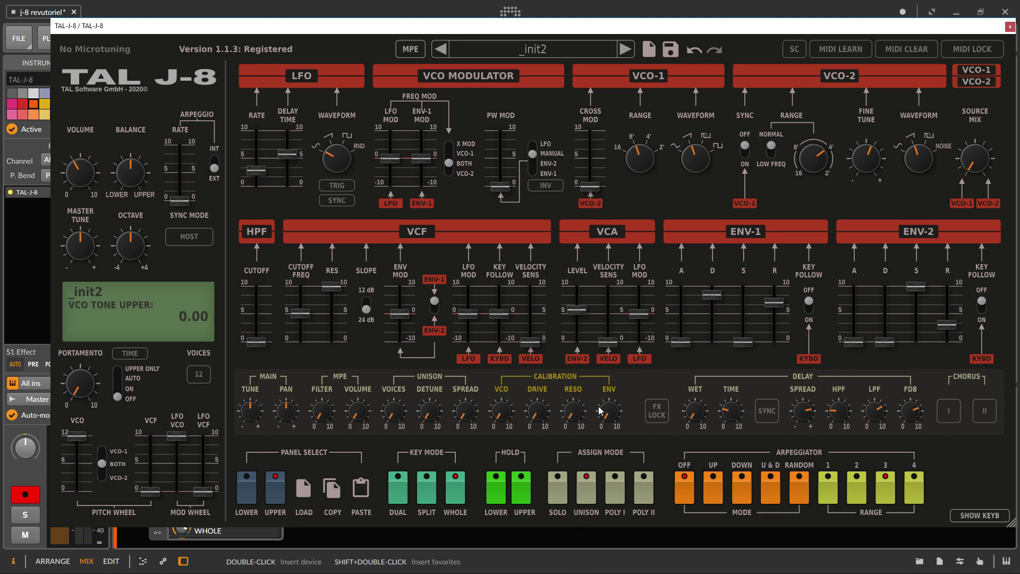
pyautogui.moveTo(609, 412); pyautogui.dragTo(623, 456)
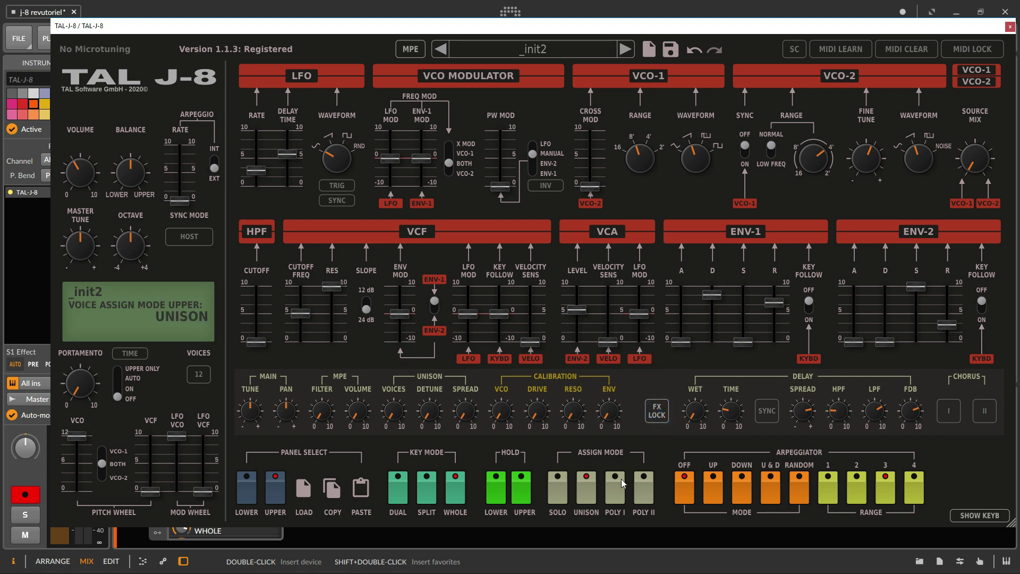
# Turn off FX LOCK, raise the delay's wet level to about half, and shorten the delay time.
pyautogui.click(666, 414)
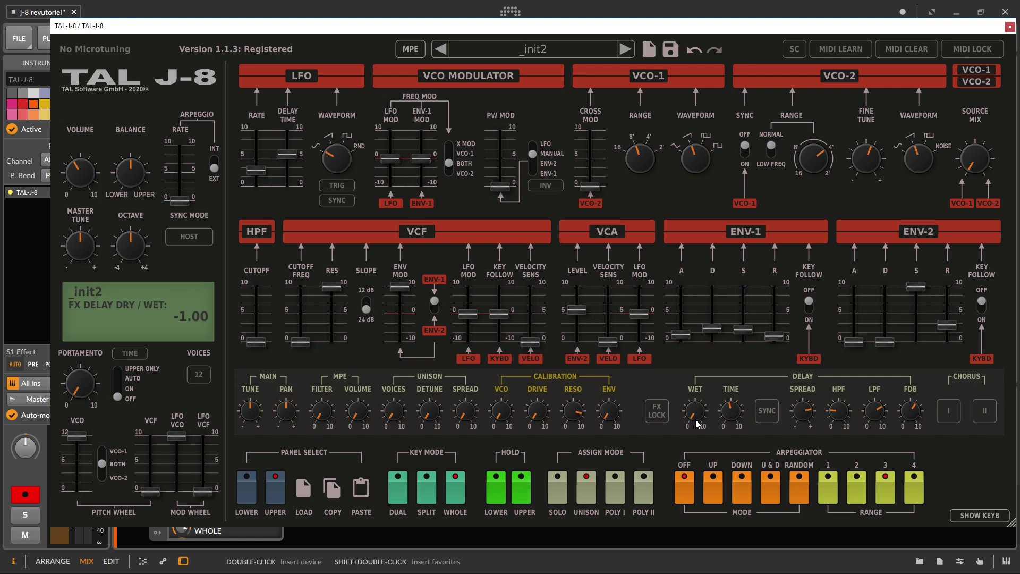
pyautogui.scroll(5, 696, 419)
pyautogui.scroll(4, 697, 423)
pyautogui.scroll(-2, 698, 423)
pyautogui.moveTo(736, 414)
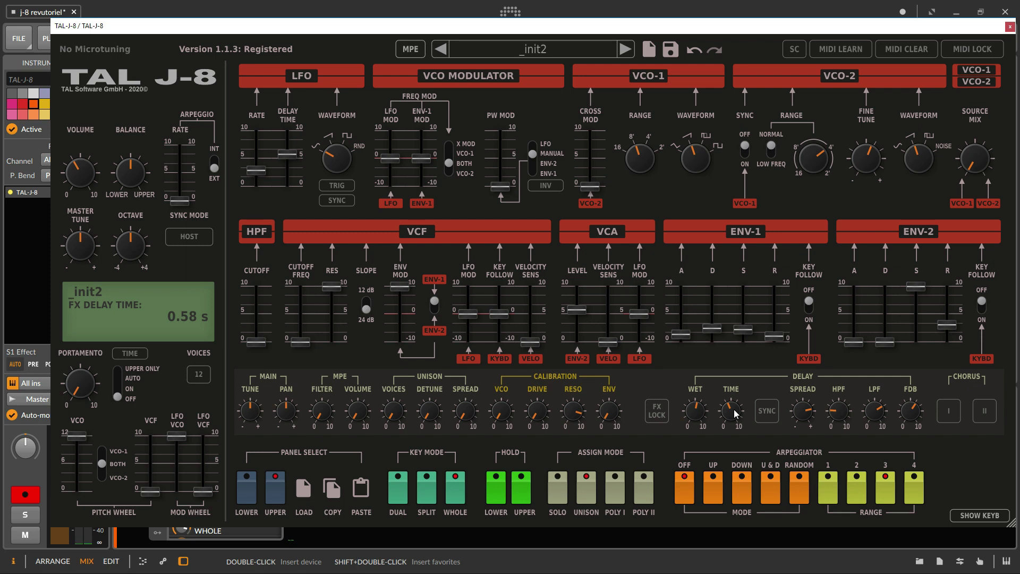
pyautogui.moveTo(734, 414); pyautogui.dragTo(754, 407)
# Sweep the delay's spread down and up to 1.00, and reset it to its centre default.
pyautogui.moveTo(802, 411); pyautogui.dragTo(801, 444)
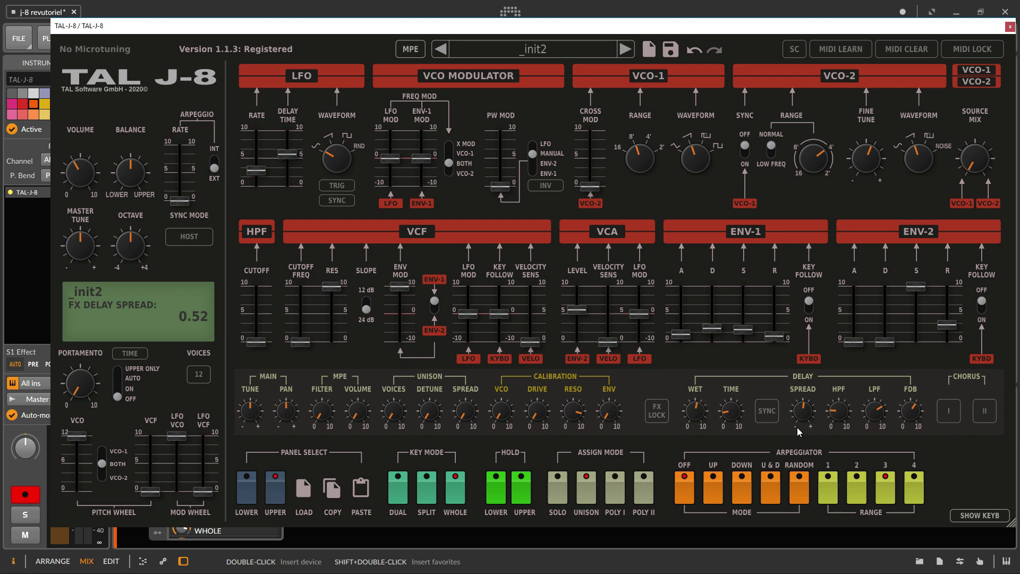
pyautogui.moveTo(803, 410); pyautogui.dragTo(815, 509)
pyautogui.moveTo(805, 397); pyautogui.dragTo(817, 213)
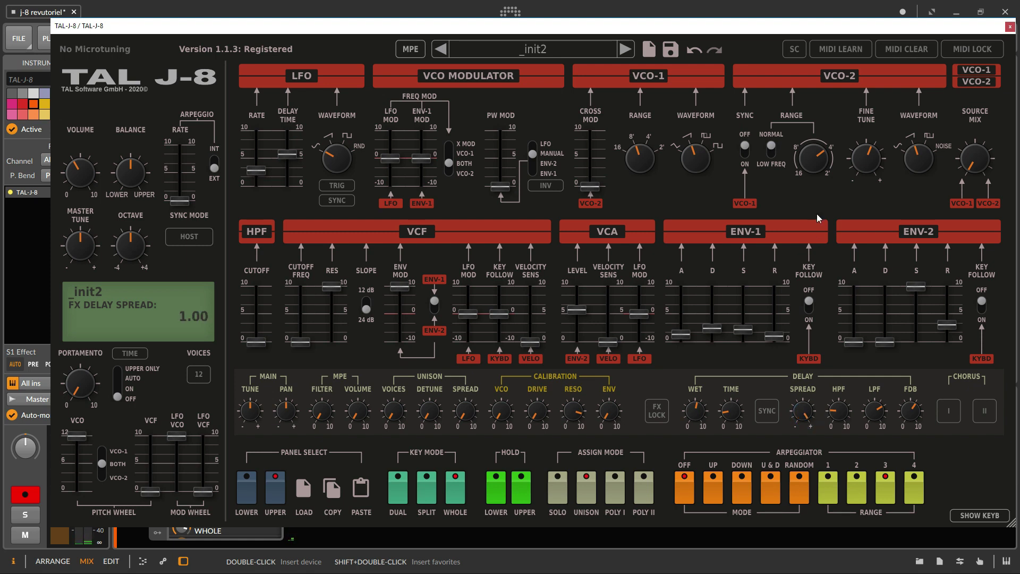
pyautogui.doubleClick(805, 417)
# Raise the delay's HPF and sweep its LPF.
pyautogui.moveTo(839, 412)
pyautogui.moveTo(834, 415)
pyautogui.mouseDown()
pyautogui.moveTo(834, 378)
pyautogui.moveTo(835, 411)
pyautogui.moveTo(842, 401)
pyautogui.mouseUp()
pyautogui.click(878, 415)
pyautogui.moveTo(880, 415); pyautogui.dragTo(881, 410)
# Sweep the delay's feedback up to 1.00 and lower it to 0.28.
pyautogui.moveTo(881, 410); pyautogui.dragTo(911, 398)
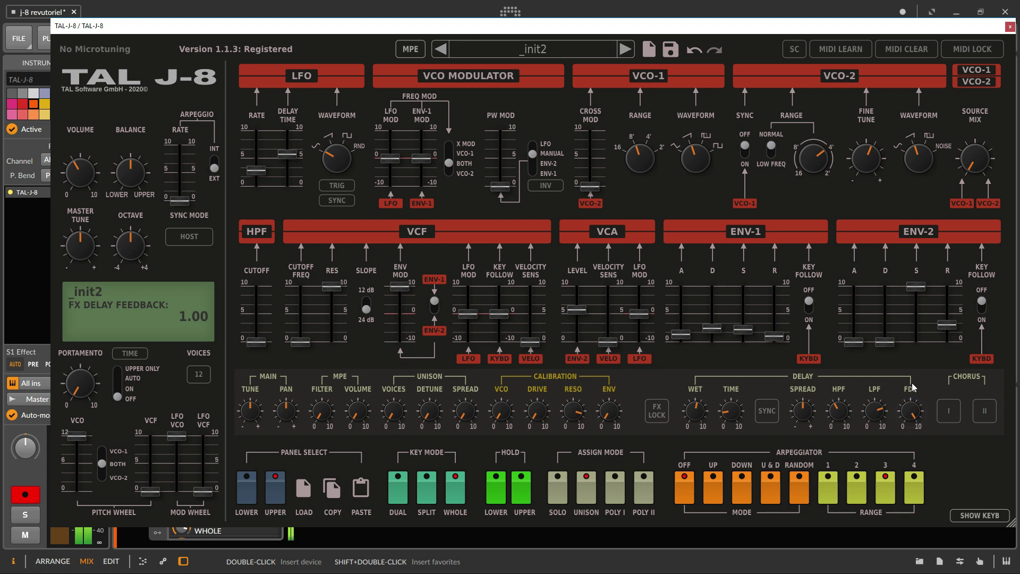
pyautogui.moveTo(912, 410); pyautogui.dragTo(912, 428)
pyautogui.moveTo(916, 478); pyautogui.dragTo(918, 528)
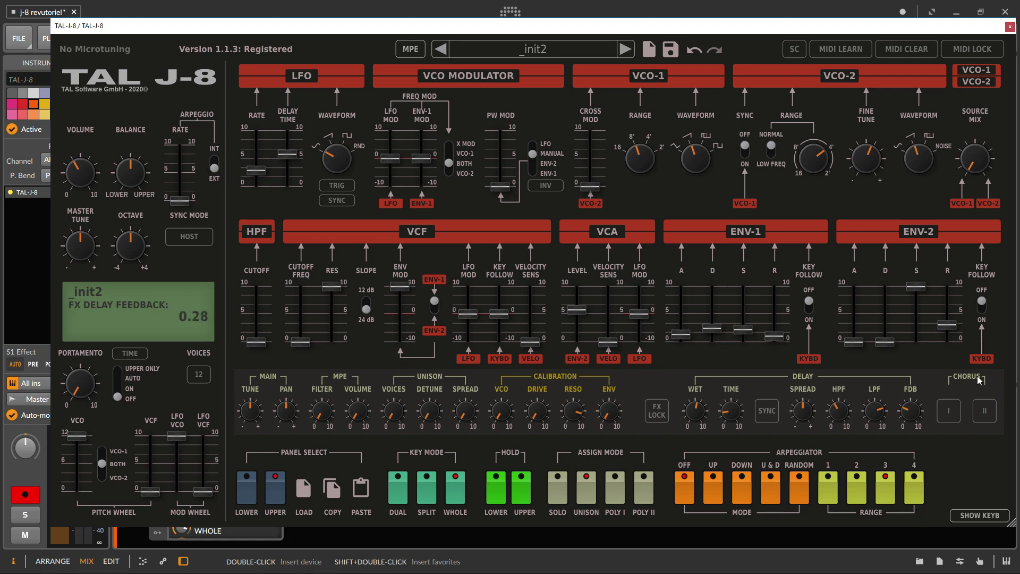
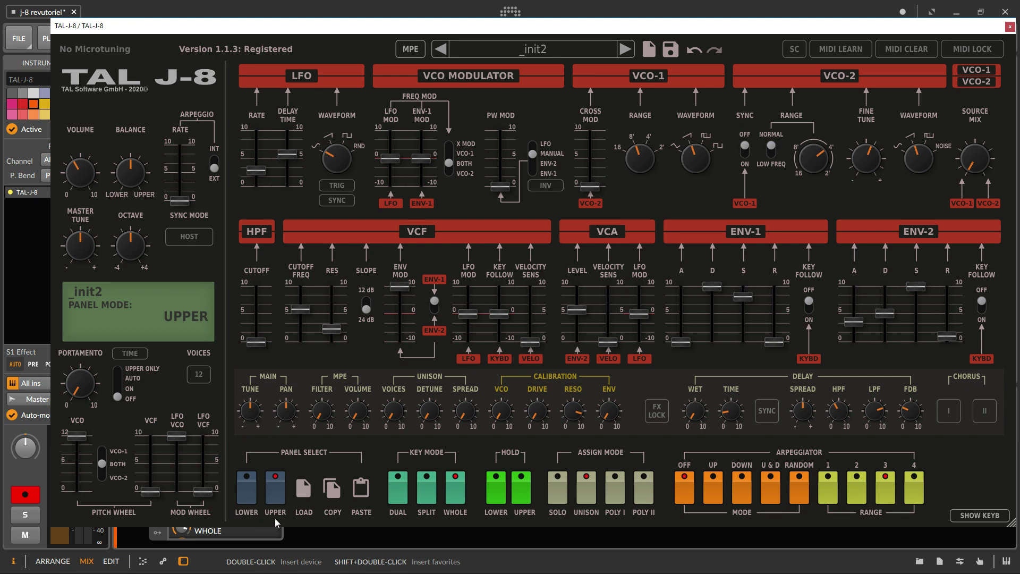
# Compare the LOWER and UPPER panels of the _init2 preset by switching between them repeatedly, finishing on LOWER.
pyautogui.click(247, 497)
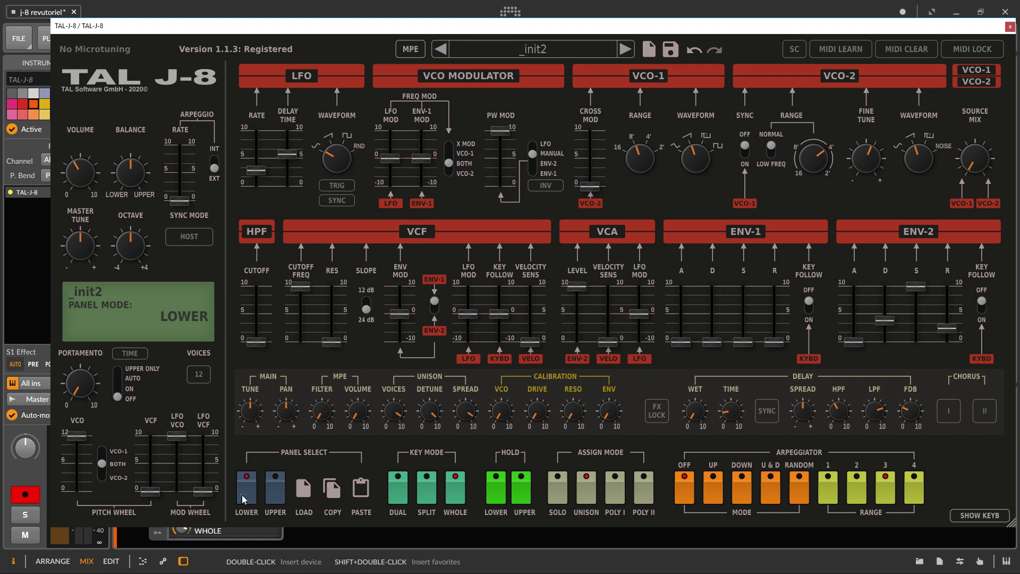
pyautogui.click(279, 498)
pyautogui.click(254, 495)
pyautogui.click(272, 495)
pyautogui.click(243, 490)
pyautogui.click(270, 496)
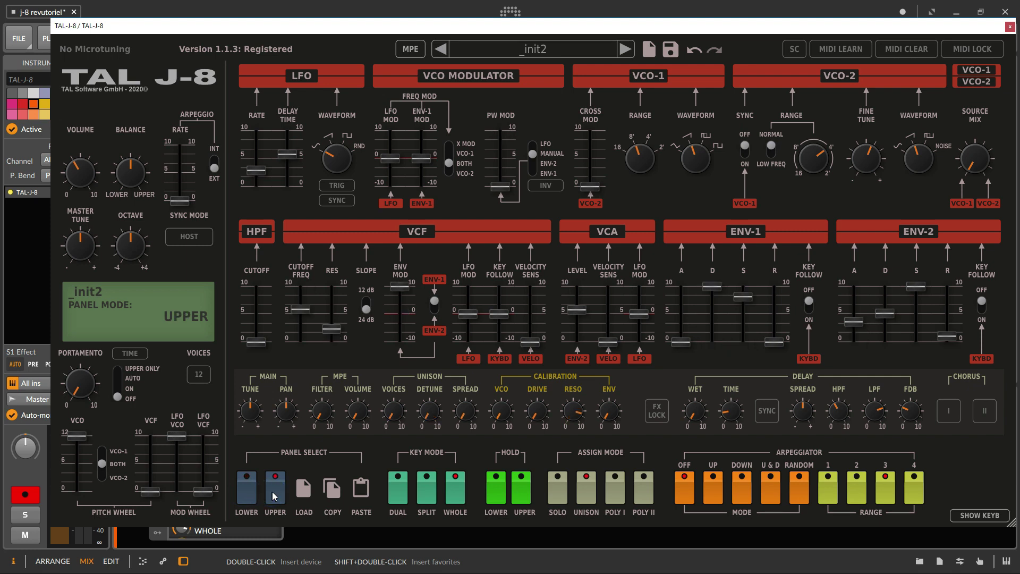
pyautogui.click(254, 494)
pyautogui.click(272, 493)
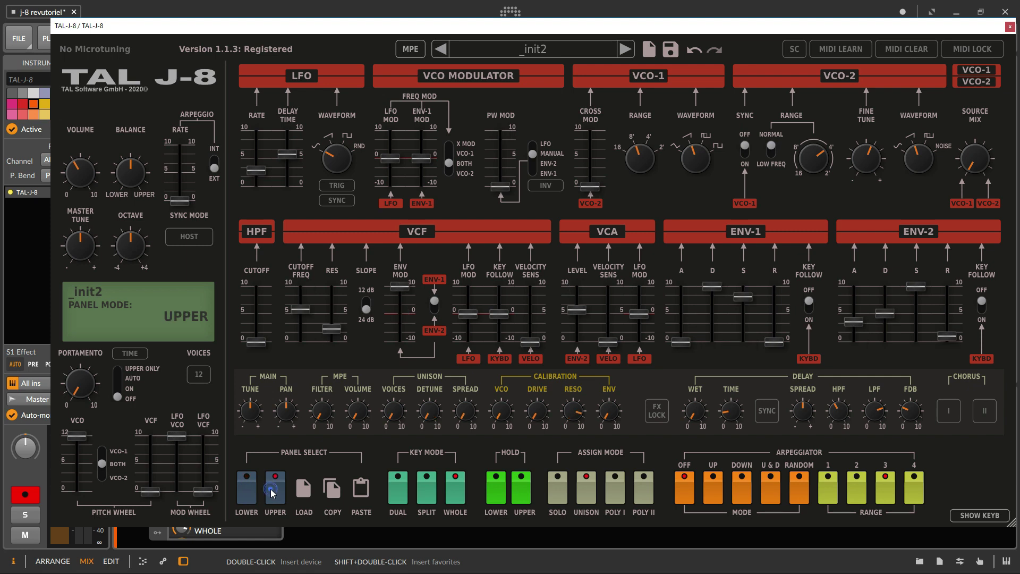
pyautogui.click(245, 497)
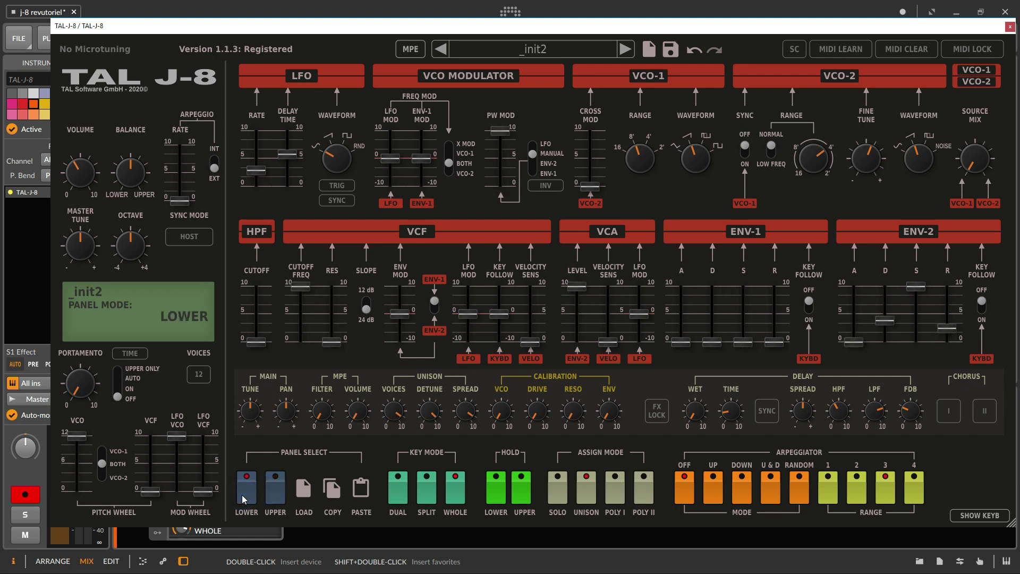
# Load the London Rave preset and switch repeatedly between its LOWER and UPPER panels, finishing on UPPER.
pyautogui.click(665, 292)
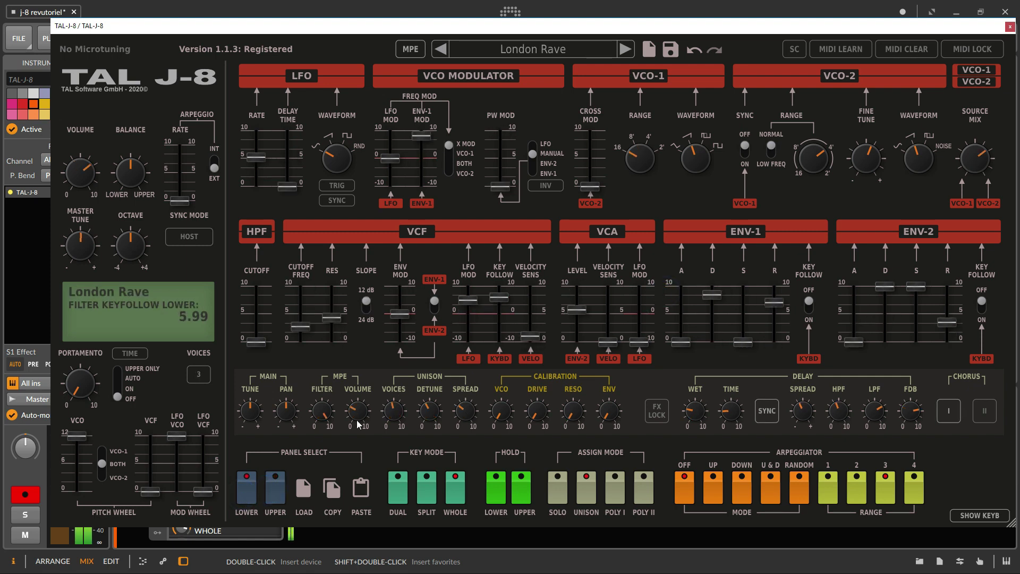
pyautogui.click(273, 483)
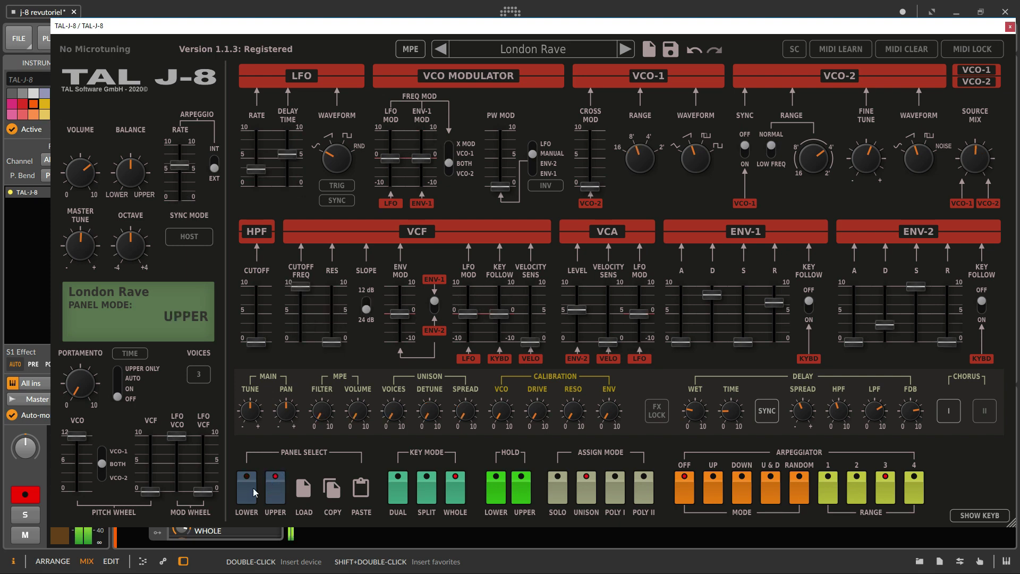
pyautogui.click(247, 489)
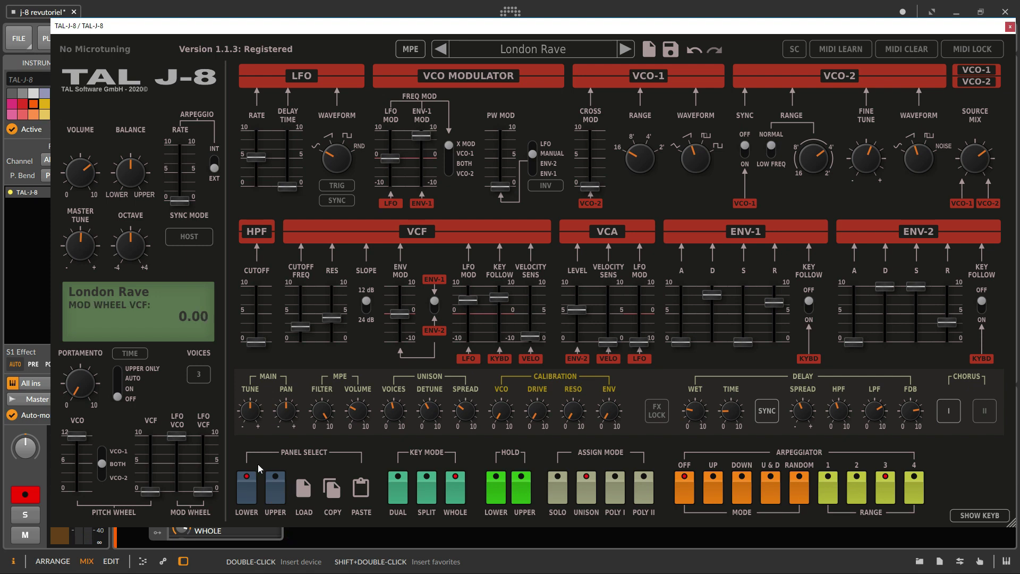
pyautogui.click(247, 491)
pyautogui.click(275, 491)
pyautogui.click(249, 497)
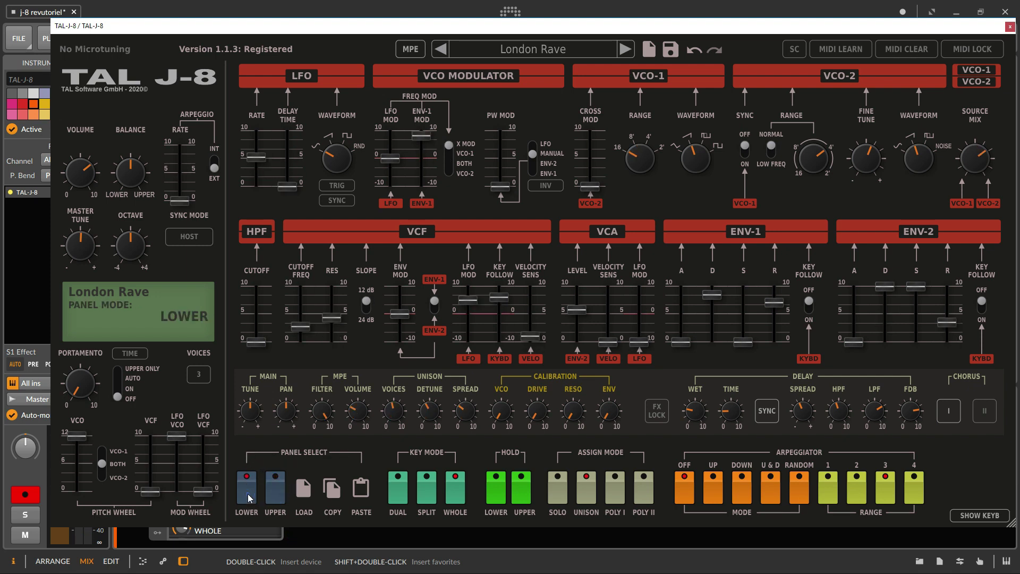
pyautogui.click(276, 492)
pyautogui.click(252, 492)
pyautogui.click(274, 492)
pyautogui.click(248, 492)
pyautogui.click(274, 492)
# Turn the balance almost fully to LOWER, and load a patch into the UPPER panel and another into the LOWER panel.
pyautogui.moveTo(130, 175); pyautogui.dragTo(171, 277)
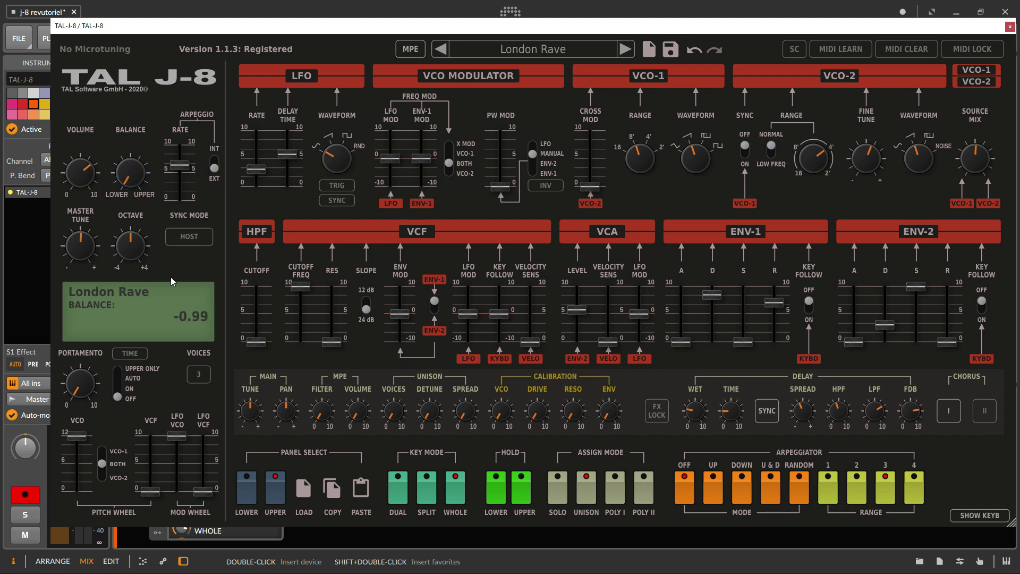
pyautogui.click(302, 489)
pyautogui.scroll(-5, 405, 287)
pyautogui.click(398, 333)
pyautogui.click(246, 486)
pyautogui.click(304, 487)
pyautogui.click(409, 251)
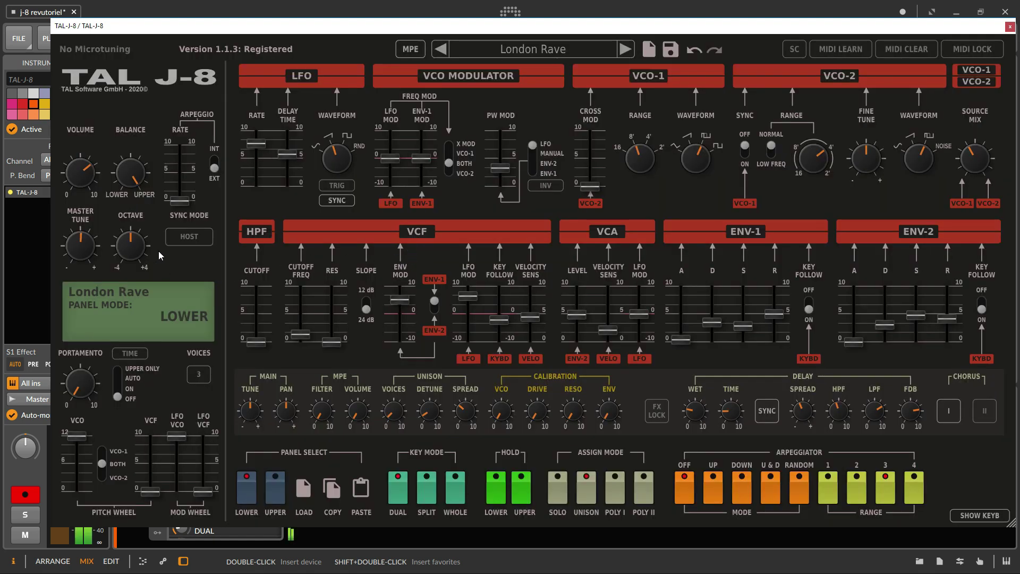
# Sweep the layer balance from -1.00 on the LOWER side across to UPPER, and return it to the centre.
pyautogui.moveTo(133, 174); pyautogui.dragTo(149, 365)
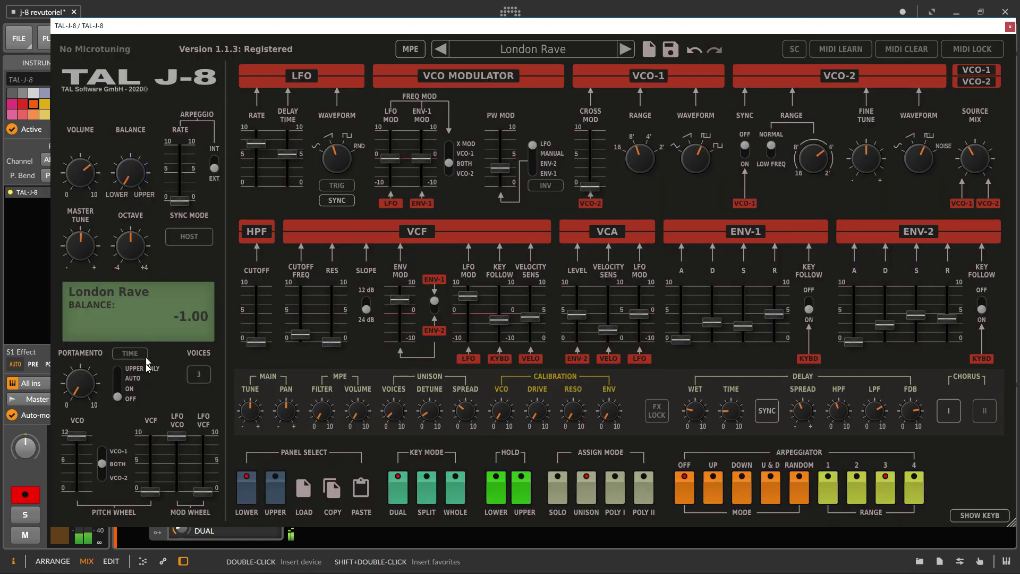
pyautogui.moveTo(134, 176); pyautogui.dragTo(133, 137)
pyautogui.moveTo(136, 76); pyautogui.dragTo(145, 146)
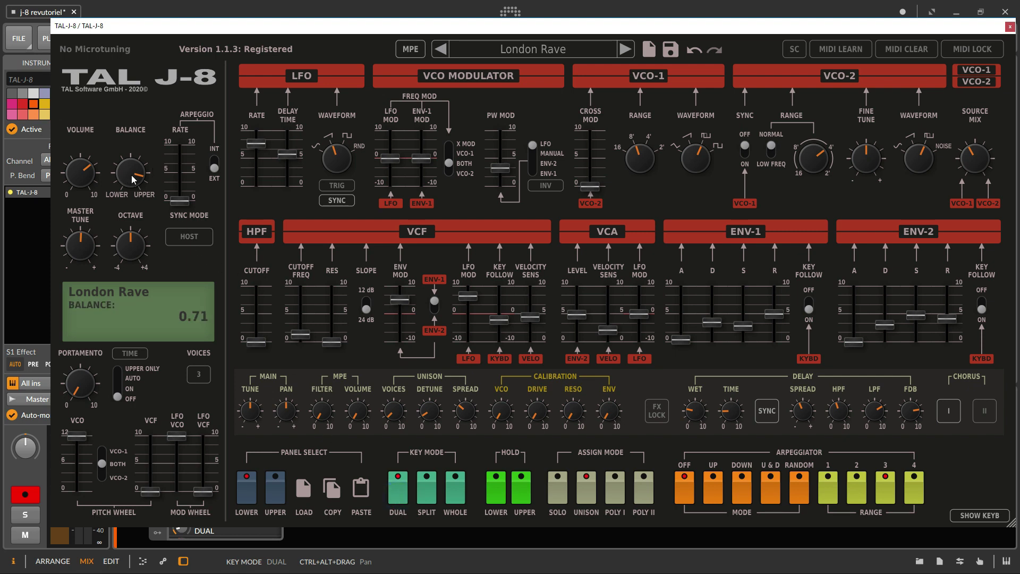
pyautogui.scroll(-10, 132, 179)
pyautogui.scroll(-3, 132, 179)
pyautogui.scroll(12, 132, 179)
pyautogui.scroll(4, 132, 179)
# Switch the key mode to SPLIT and back to WHOLE, and display the UPPER panel.
pyautogui.click(426, 486)
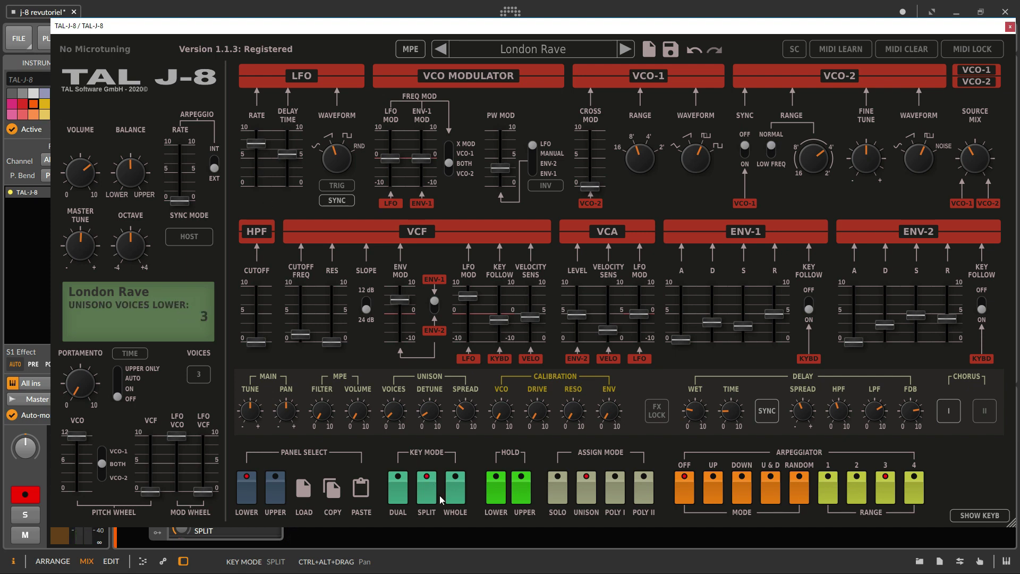
pyautogui.click(459, 492)
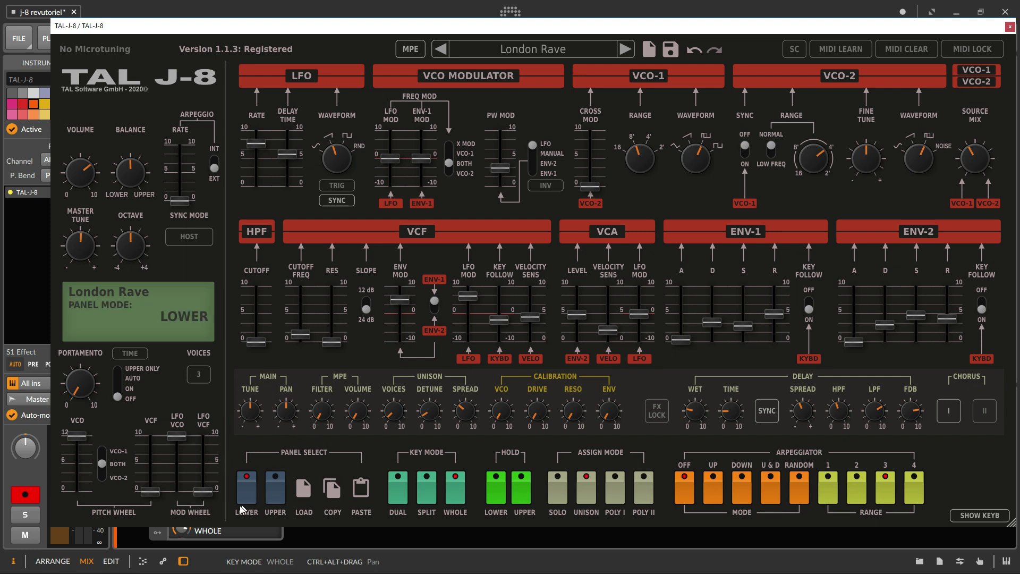
pyautogui.click(275, 488)
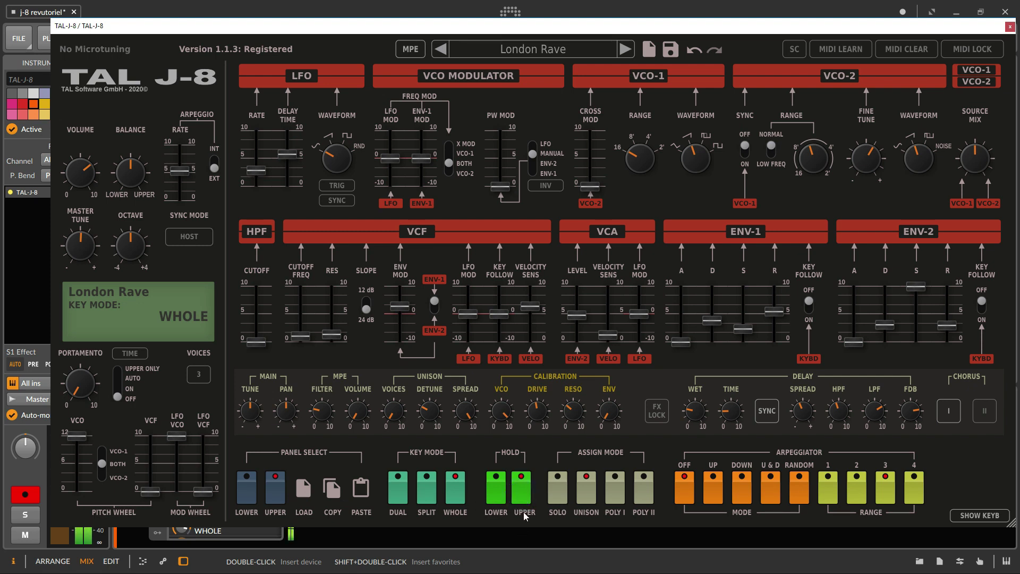
# Turn off hold for the UPPER layer, and switch its assign mode to SOLO and back to UNISON.
pyautogui.click(524, 497)
pyautogui.click(557, 481)
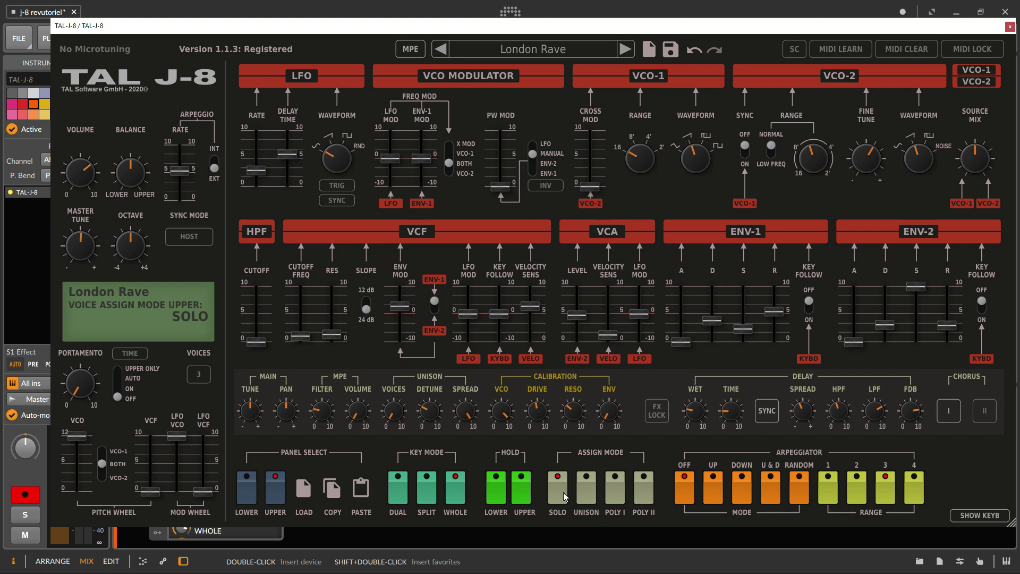
pyautogui.click(588, 501)
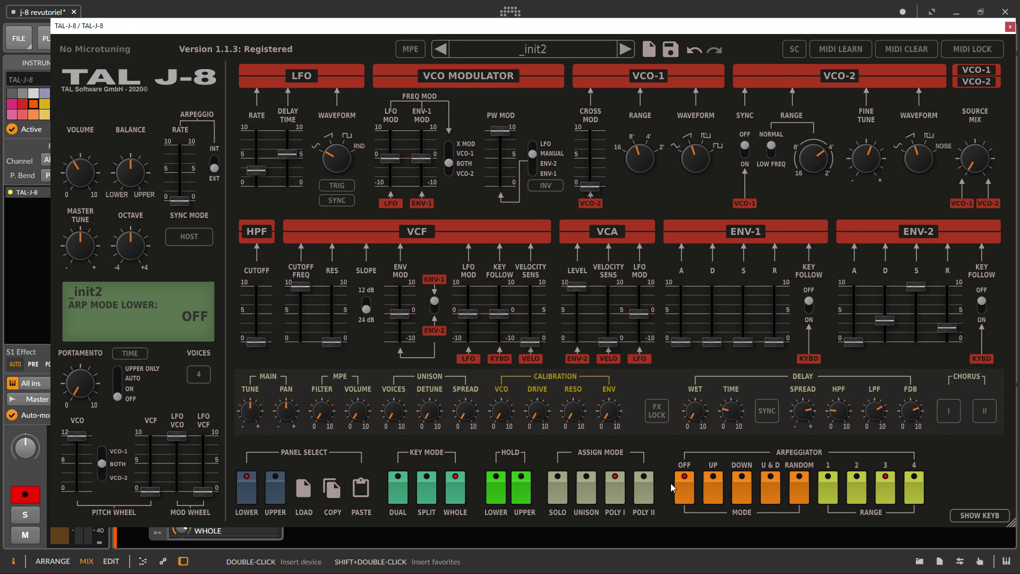
# Cycle the lower layer's arpeggiator mode through UP, DOWN, U & D and RANDOM.
pyautogui.click(717, 486)
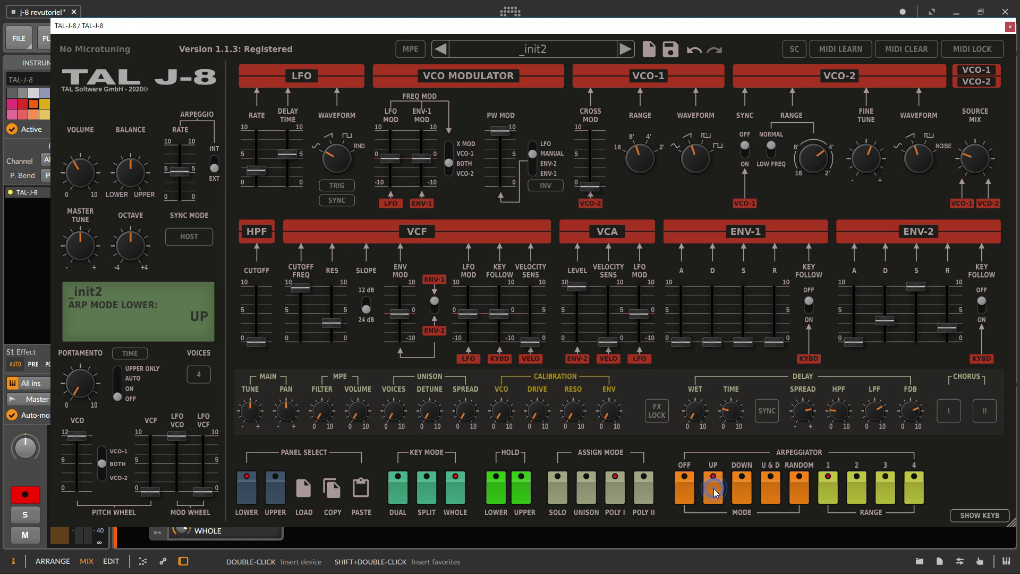
pyautogui.click(742, 491)
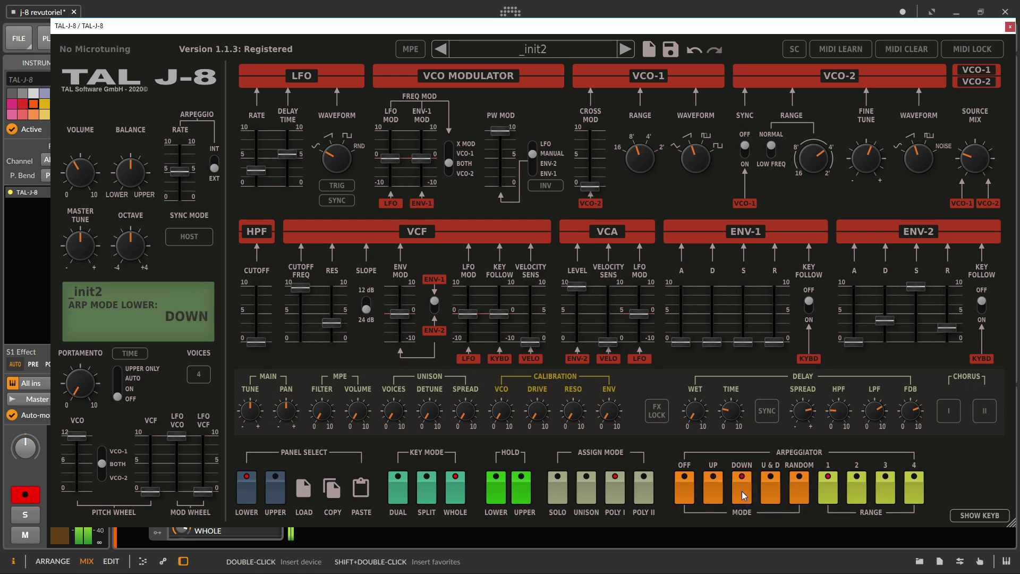
pyautogui.click(774, 489)
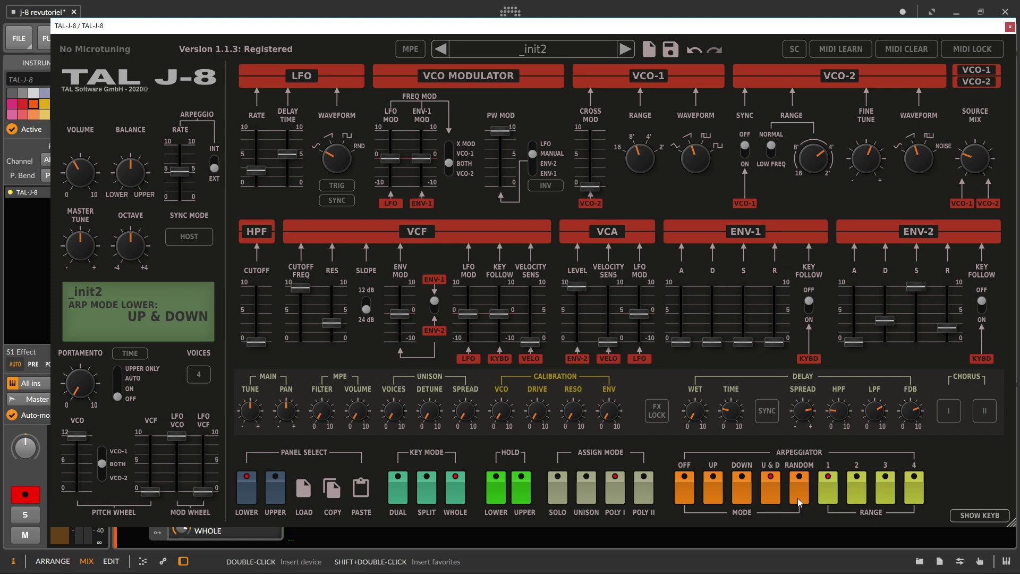
pyautogui.click(798, 498)
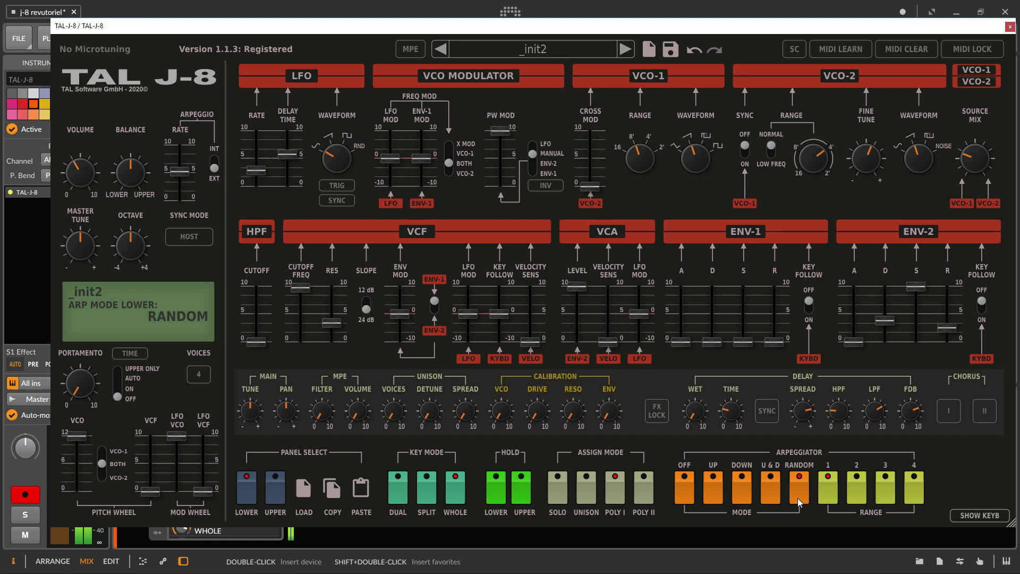
# Switch the arpeggiator range to 4 octaves, 2 octaves and finally 1 octave.
pyautogui.click(916, 485)
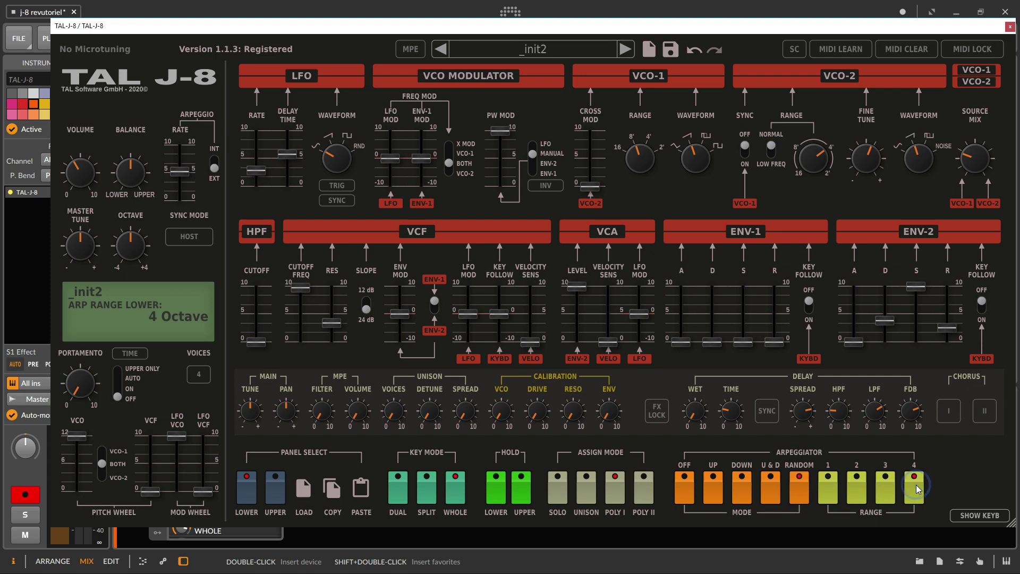
pyautogui.click(855, 488)
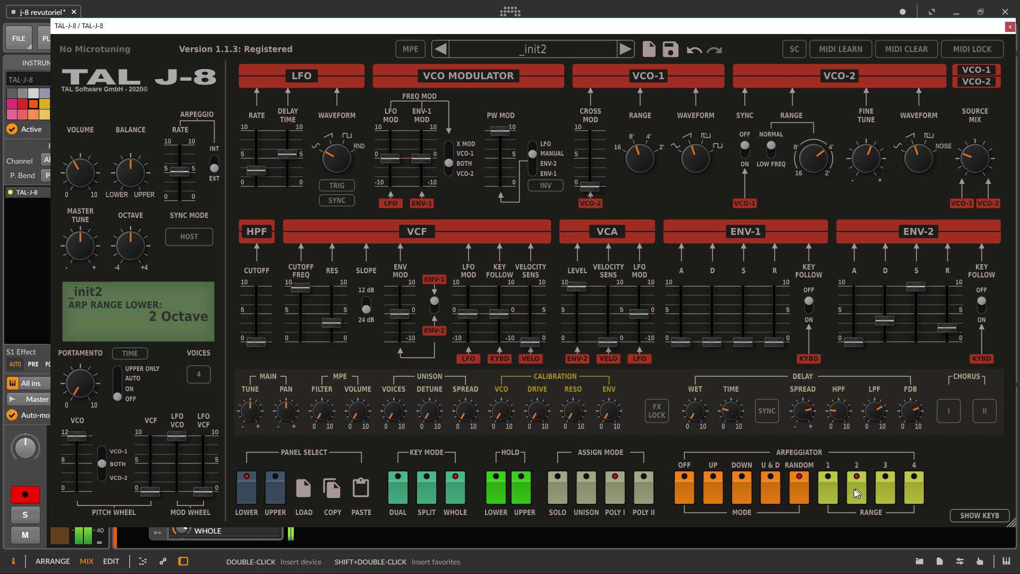
pyautogui.click(823, 496)
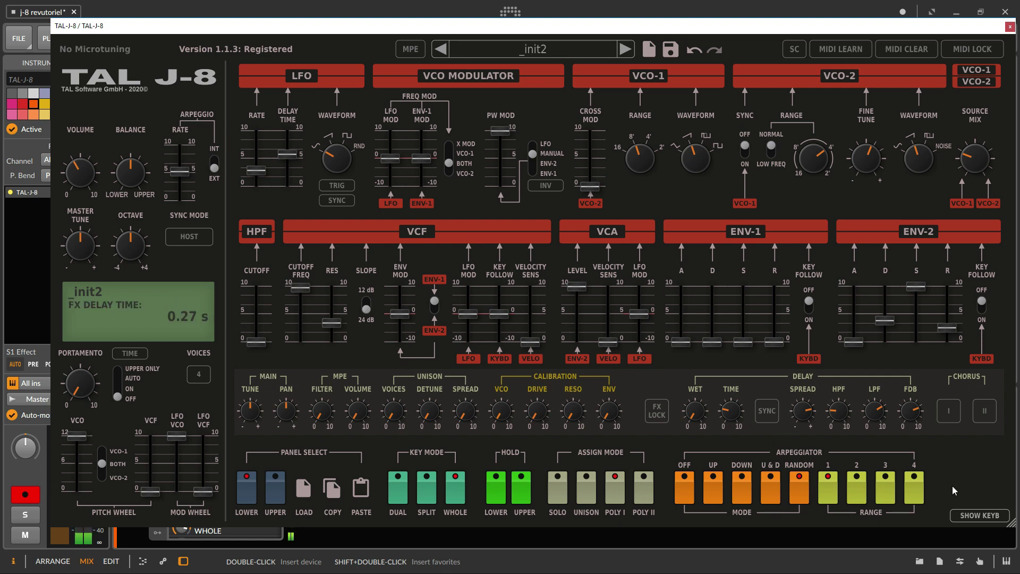
# Shrink the plug-in window, show its on-screen keyboard, and move the window up so that it fits the screen.
pyautogui.moveTo(1010, 523); pyautogui.dragTo(840, 451)
pyautogui.click(839, 445)
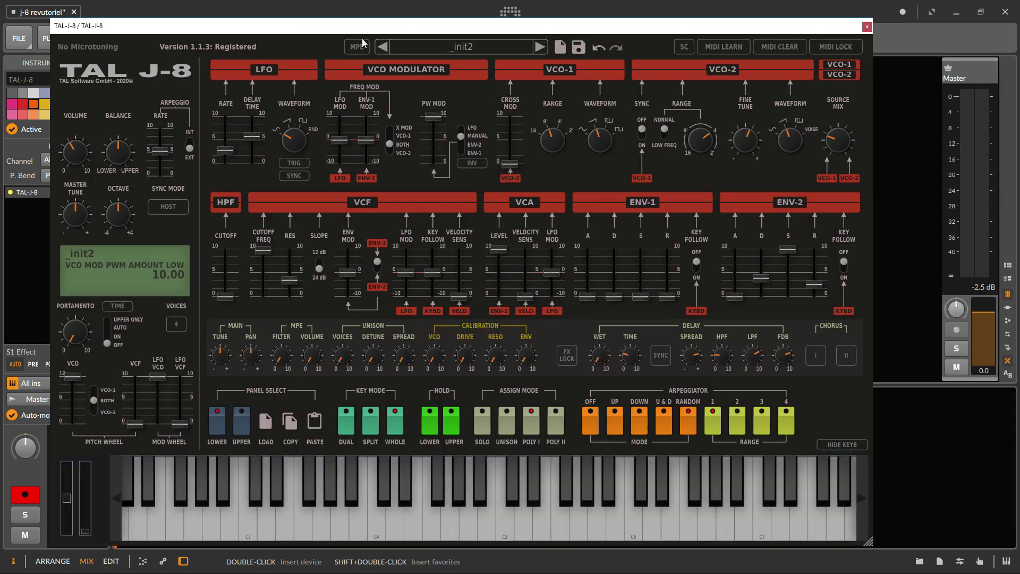
pyautogui.moveTo(388, 27); pyautogui.dragTo(425, 10)
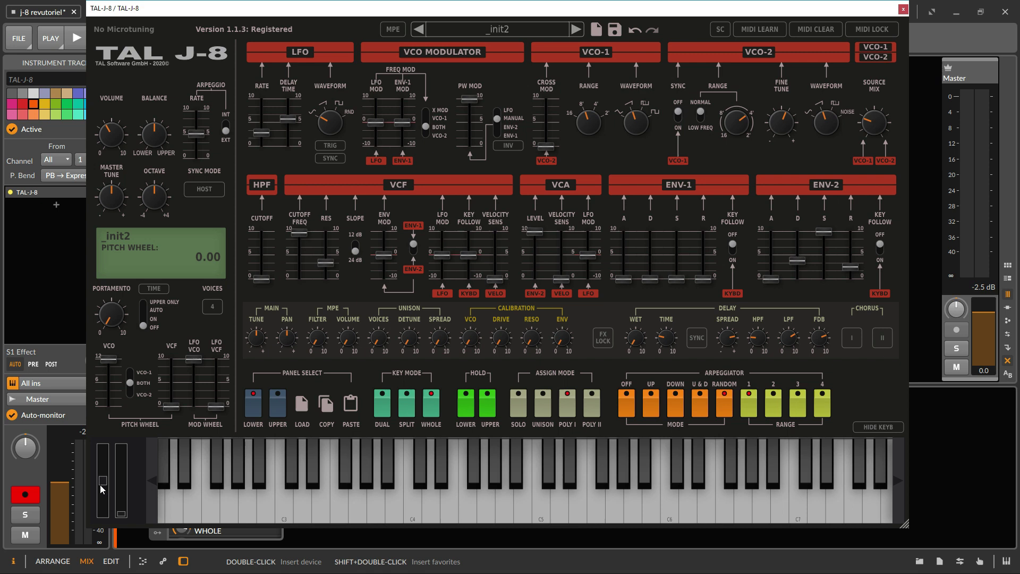
# Bend the on-screen pitch wheel both ways, and test the modulation wheel at 1.00 with a faster LFO rate before returning it to 0.00.
pyautogui.moveTo(104, 474); pyautogui.dragTo(98, 538)
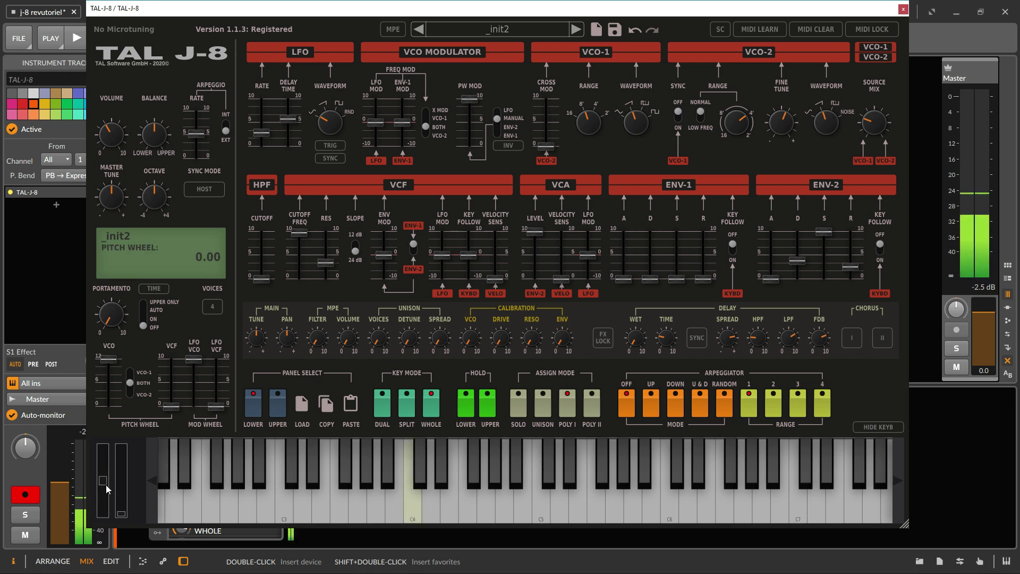
pyautogui.moveTo(104, 484); pyautogui.dragTo(104, 457)
pyautogui.moveTo(125, 516); pyautogui.dragTo(127, 438)
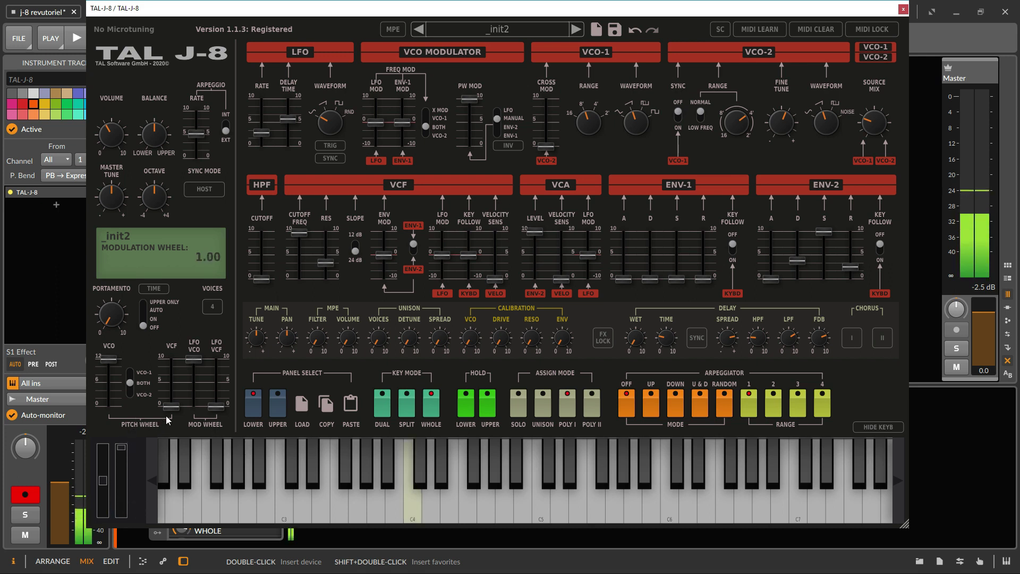
pyautogui.moveTo(259, 134); pyautogui.dragTo(261, 118)
pyautogui.moveTo(120, 454); pyautogui.dragTo(121, 516)
# Shift the on-screen keyboard's octave range down and back up, playing low keys along the way.
pyautogui.click(154, 481)
pyautogui.click(154, 480)
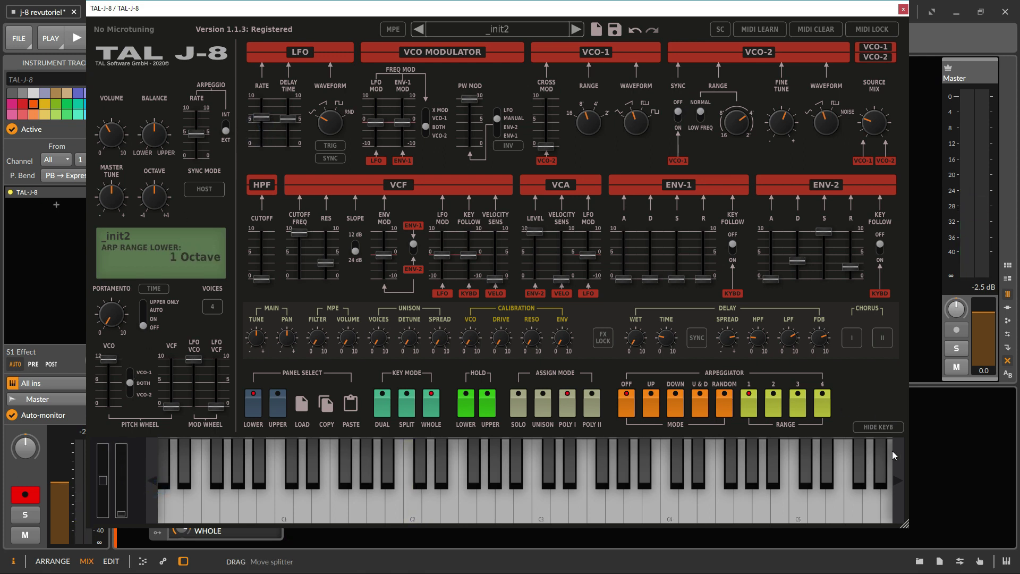
pyautogui.click(898, 480)
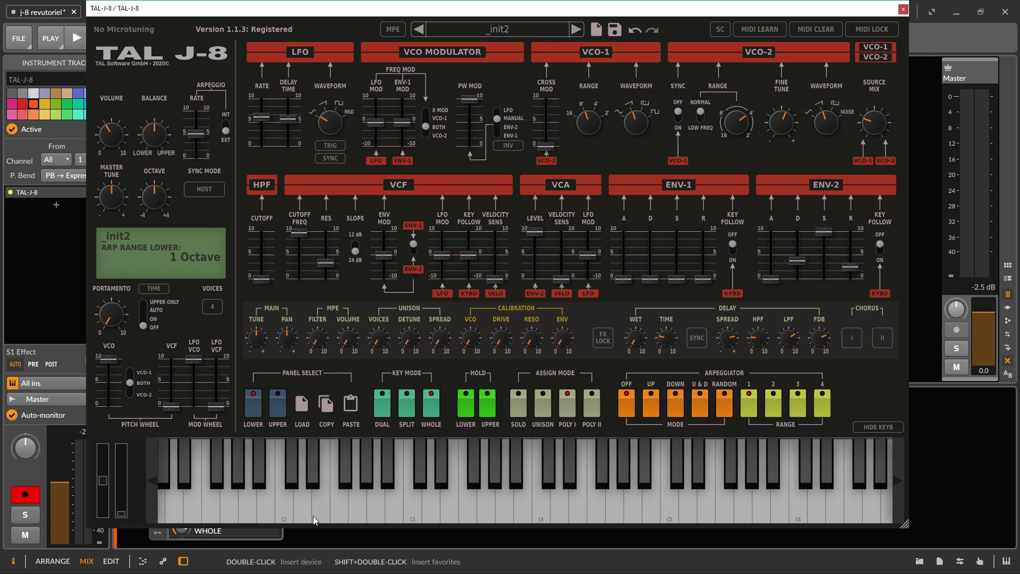
pyautogui.click(286, 507)
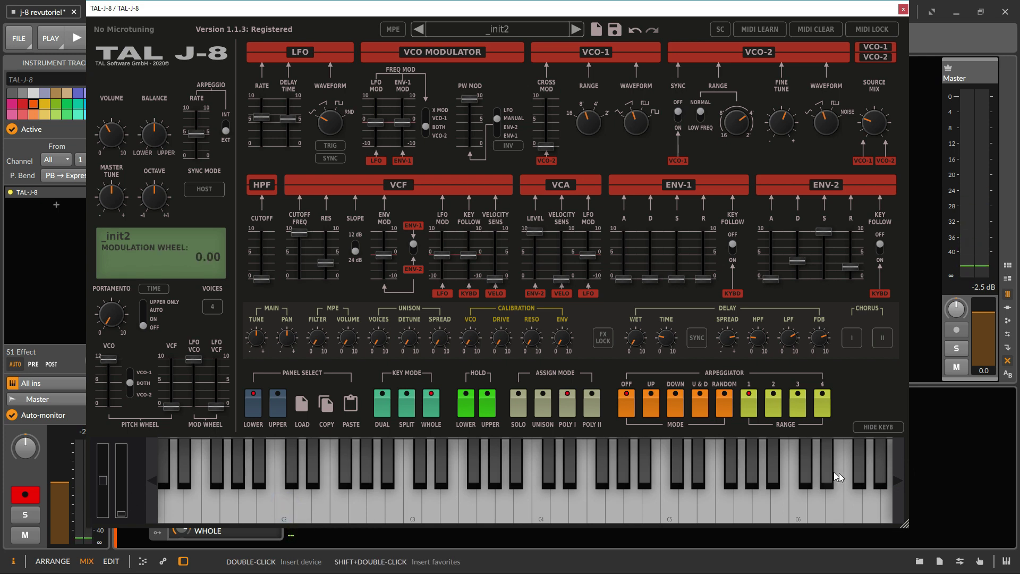
pyautogui.click(897, 481)
pyautogui.click(279, 507)
pyautogui.click(897, 480)
pyautogui.click(286, 508)
# Try enlarging the plug-in window, and shrink it below its previous size.
pyautogui.moveTo(907, 533); pyautogui.dragTo(966, 542)
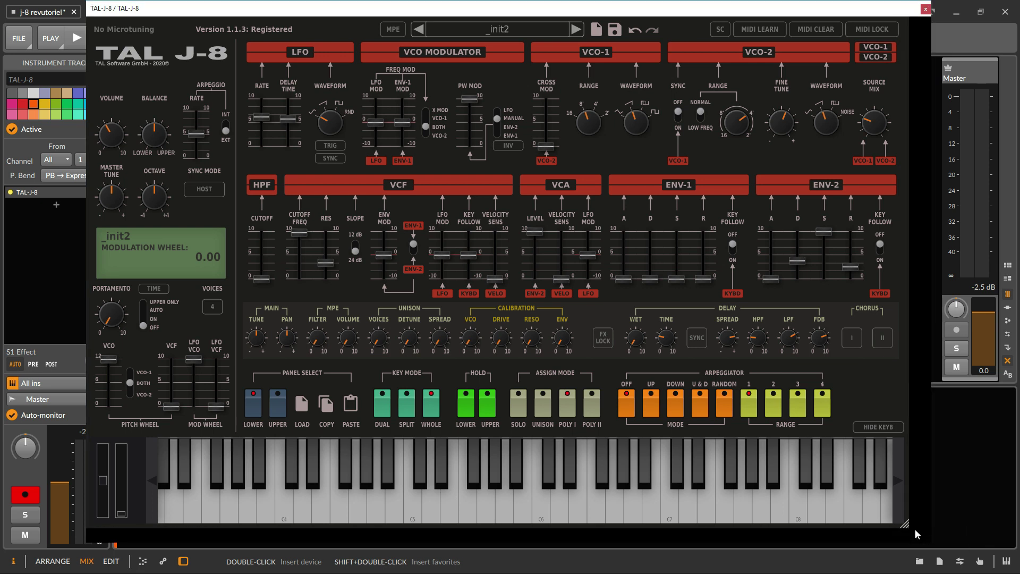
pyautogui.moveTo(905, 523); pyautogui.dragTo(808, 467)
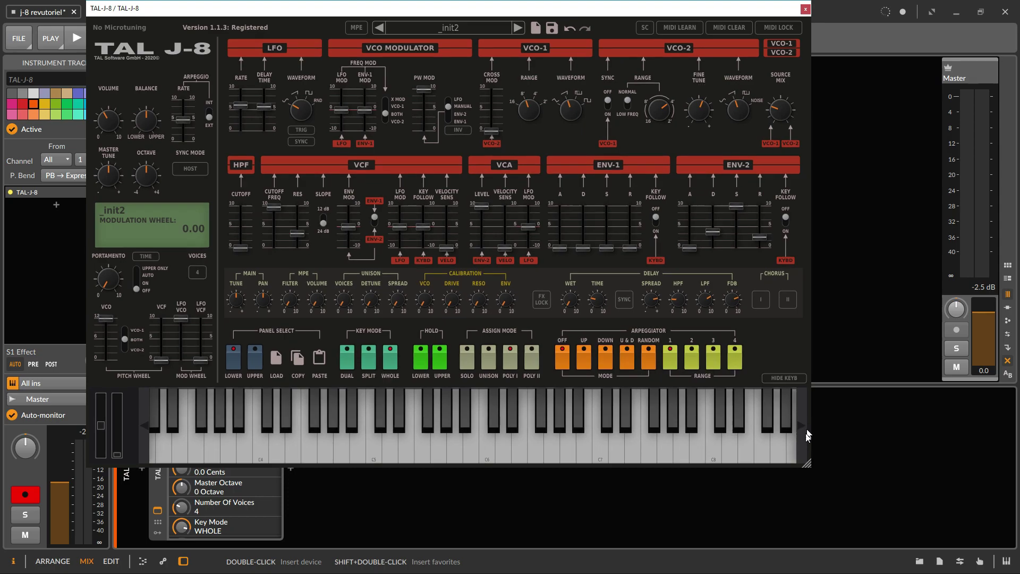